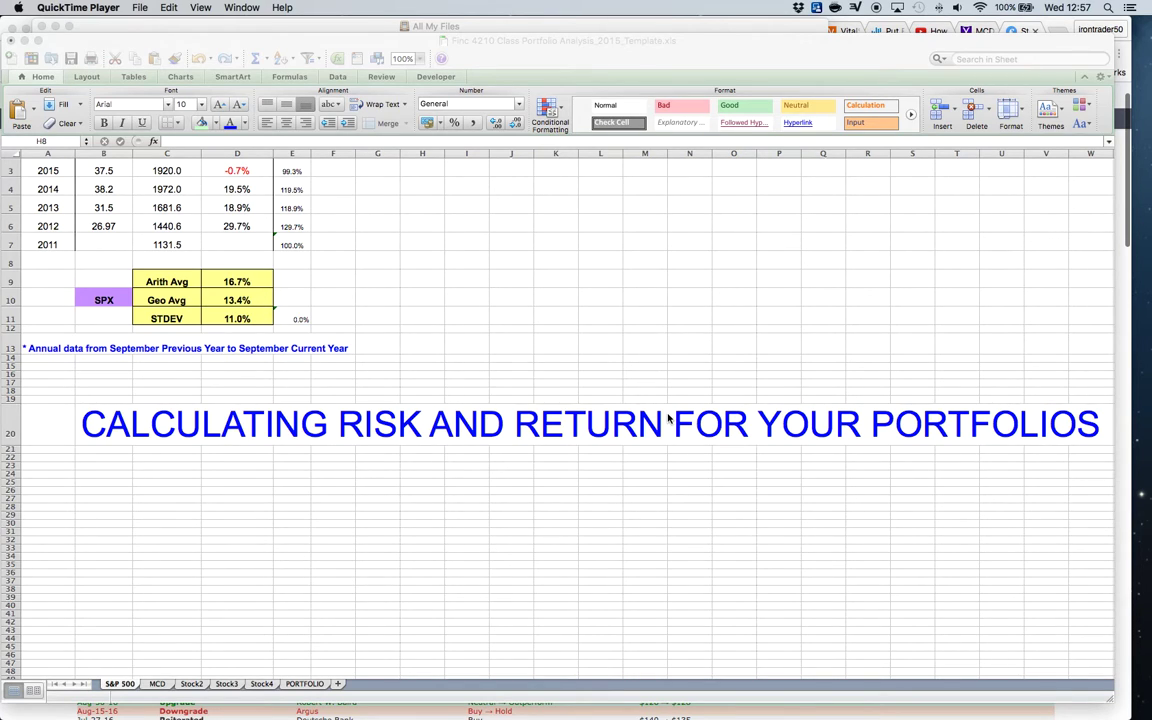
Step: Examine the S&P 500 sheet's yearly dividends, prices and HPR together with its average and STDEV summary block
{"action": "scroll", "coordinate": [532, 400], "scroll_direction": "up", "scroll_amount": 2}
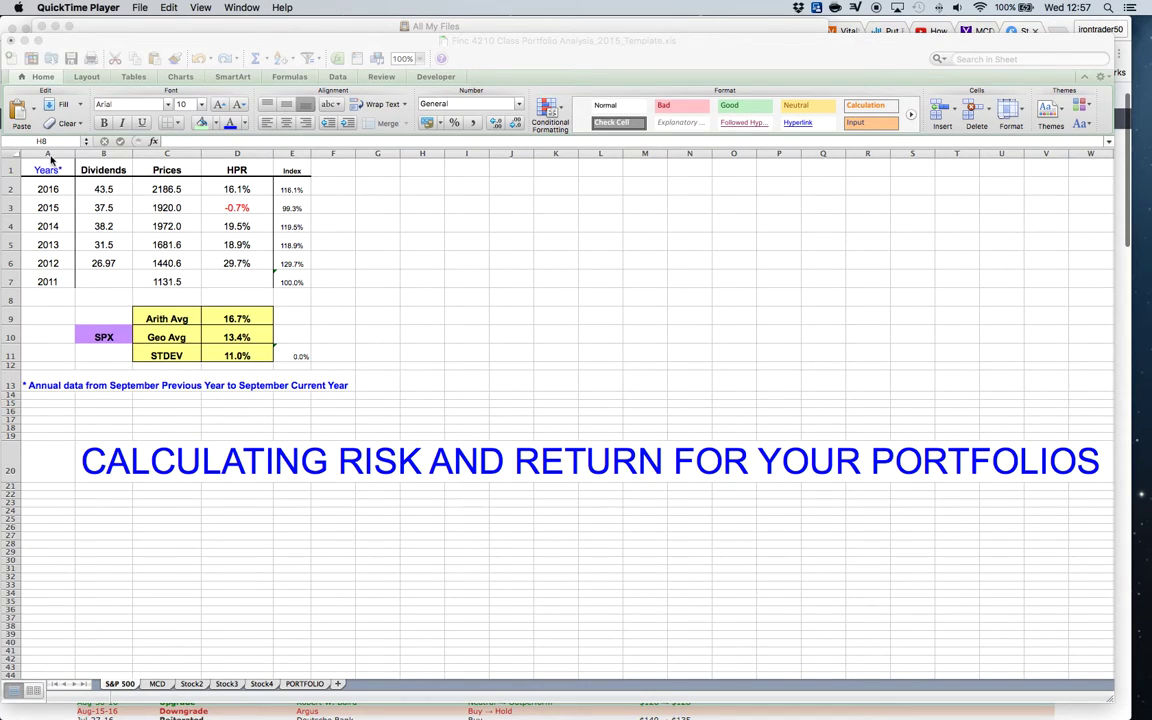
{"action": "left_click", "coordinate": [394, 258]}
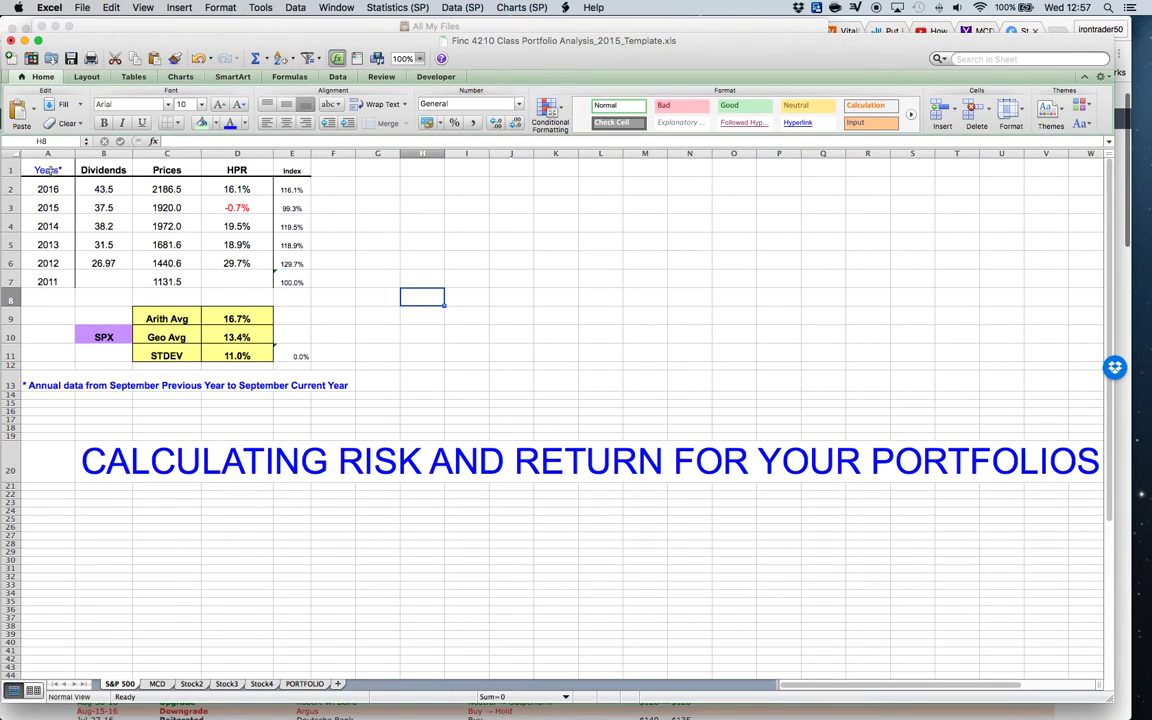
{"action": "left_click_drag", "start_coordinate": [45, 168], "coordinate": [292, 282]}
{"action": "left_click", "coordinate": [645, 297]}
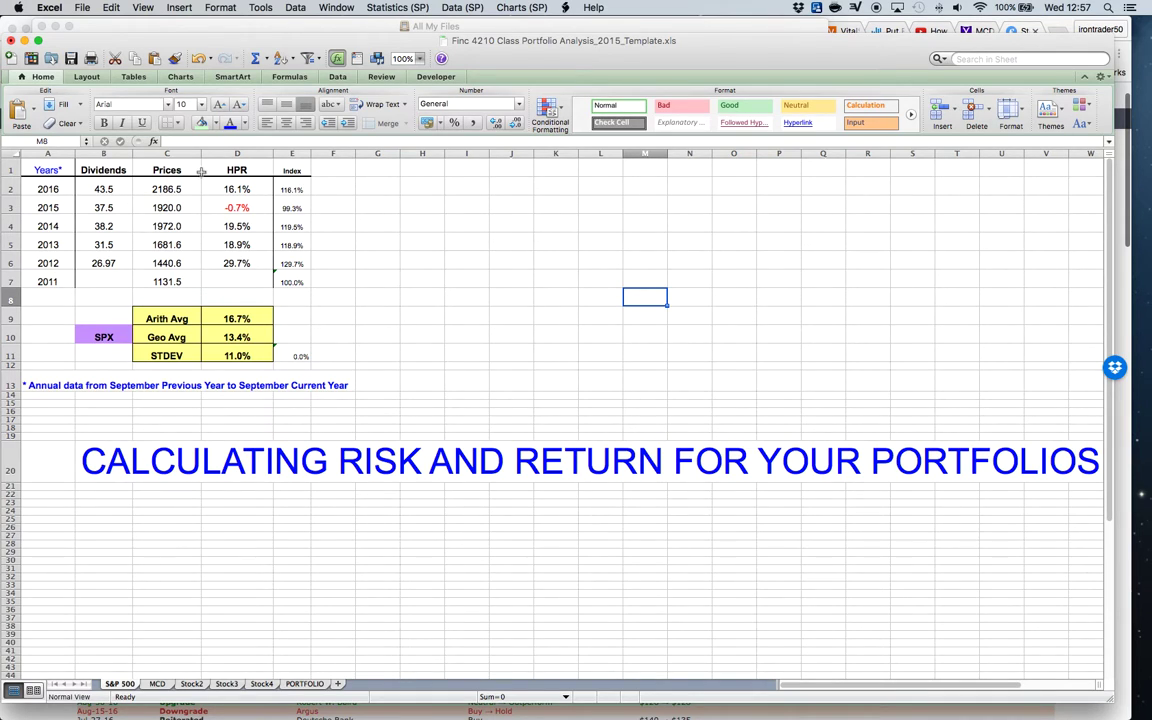
{"action": "left_click", "coordinate": [240, 170]}
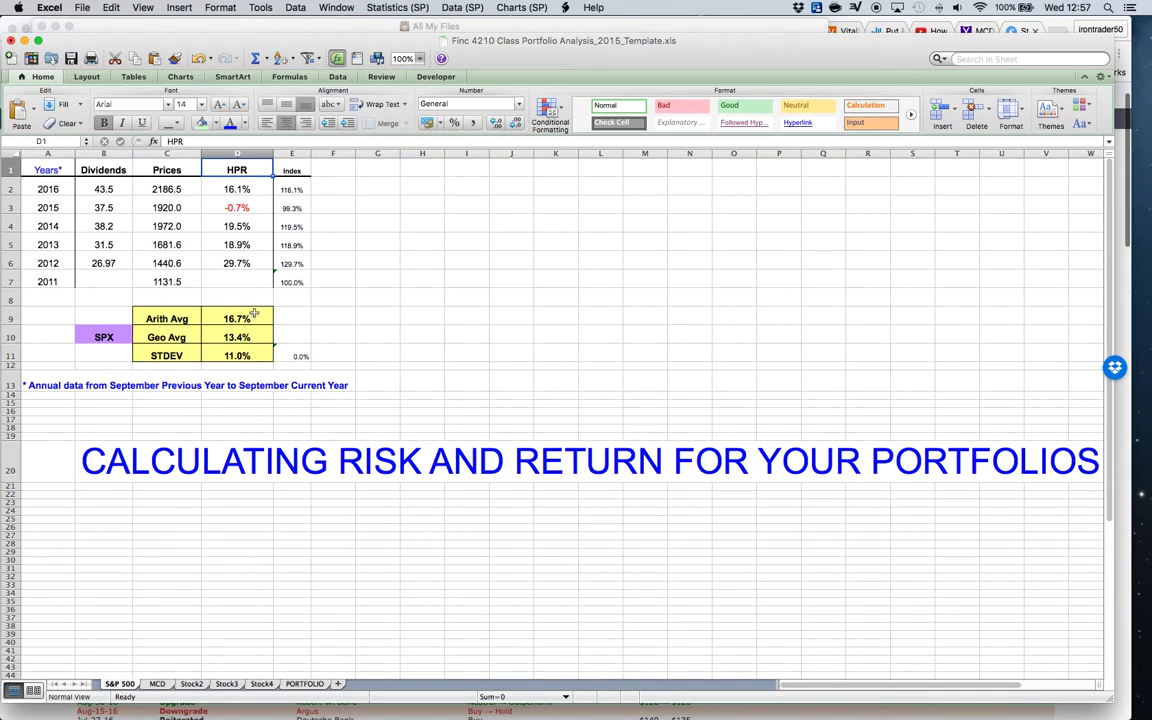
{"action": "left_click", "coordinate": [240, 356]}
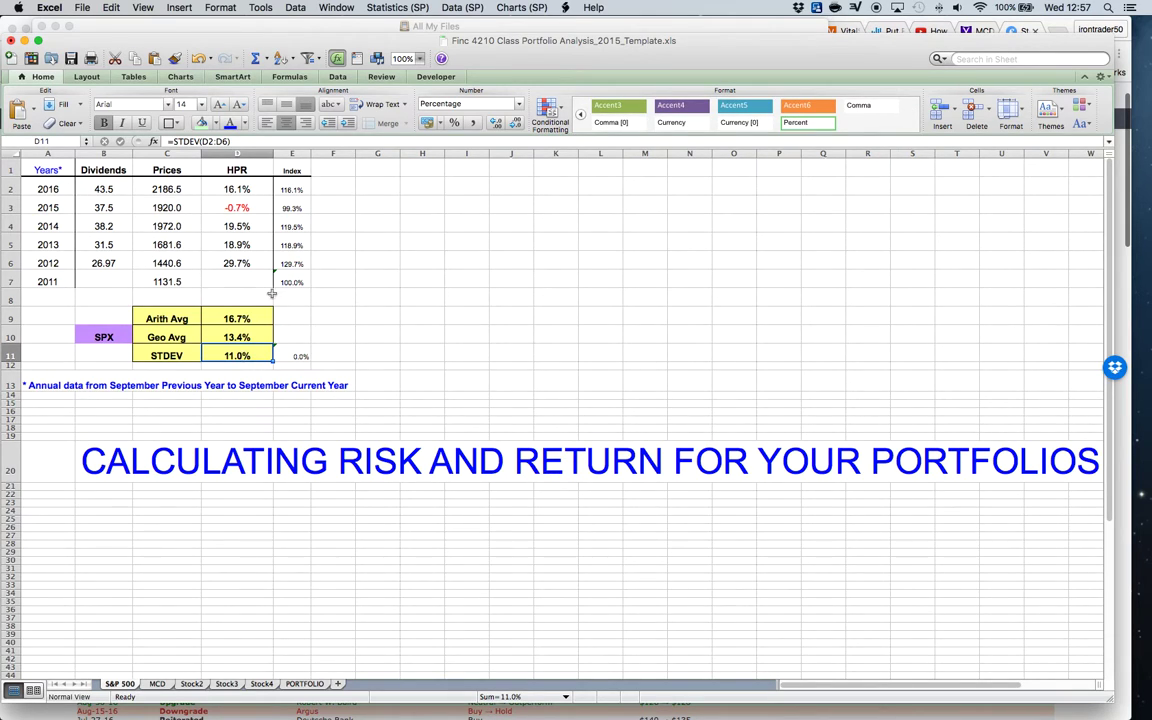
{"action": "left_click_drag", "start_coordinate": [48, 166], "coordinate": [305, 350]}
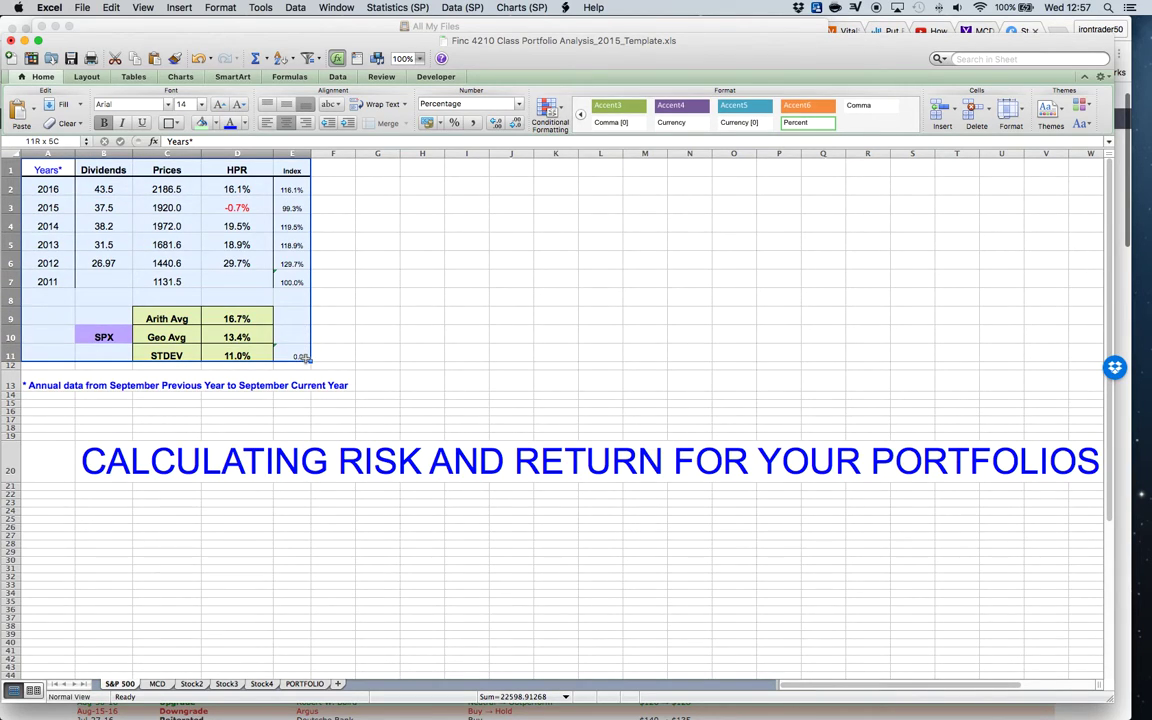
{"action": "left_click", "coordinate": [465, 314]}
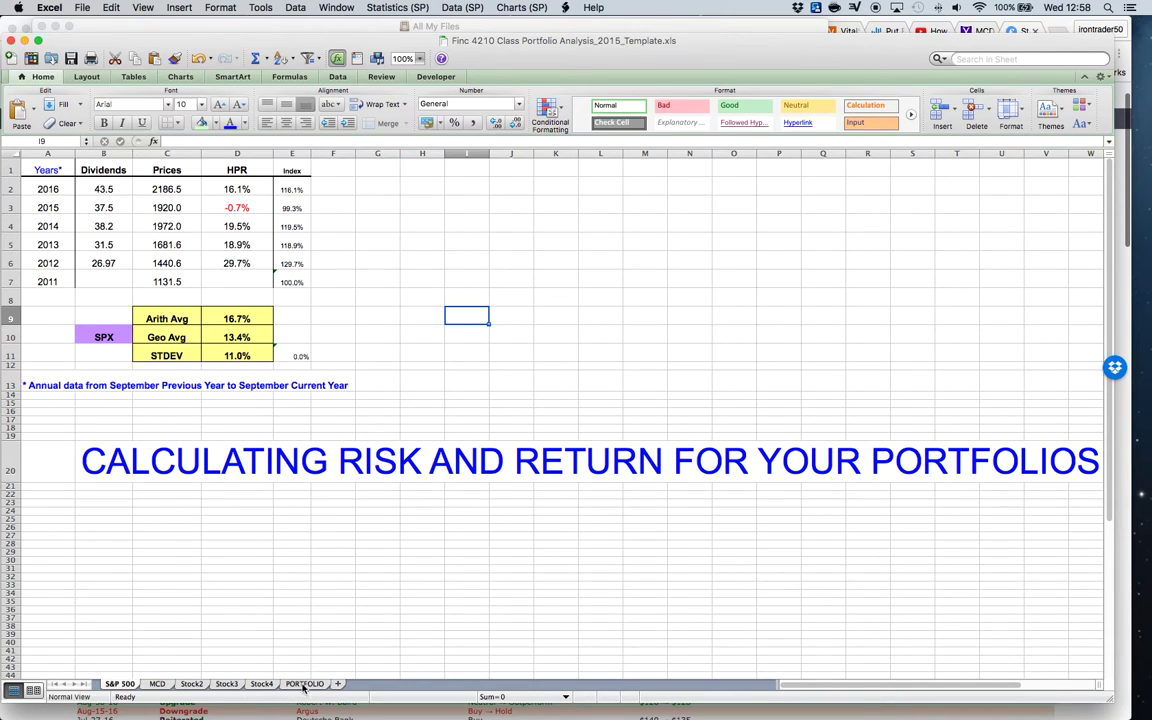
Step: Examine the MCD sheet's empty dividend and price cells for 2011 to 2016 and the HPR and average formulas beside them
{"action": "left_click", "coordinate": [157, 684]}
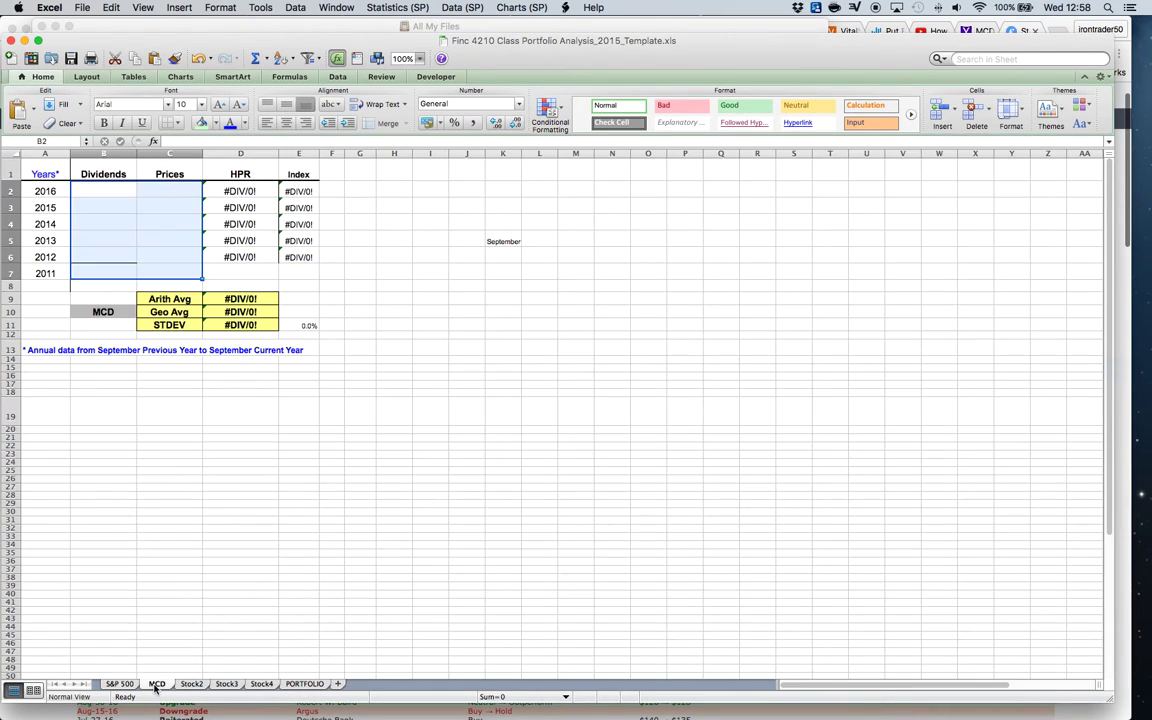
{"action": "left_click", "coordinate": [311, 441]}
{"action": "left_click", "coordinate": [99, 188]}
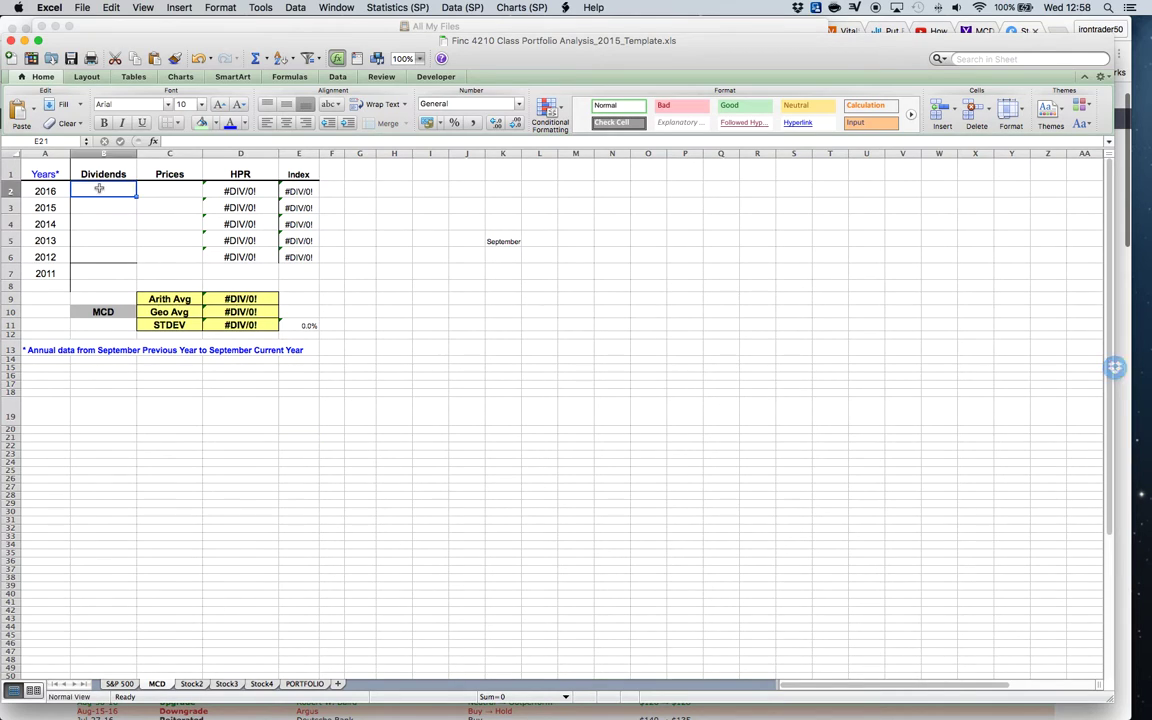
{"action": "left_click_drag", "start_coordinate": [99, 188], "coordinate": [175, 272]}
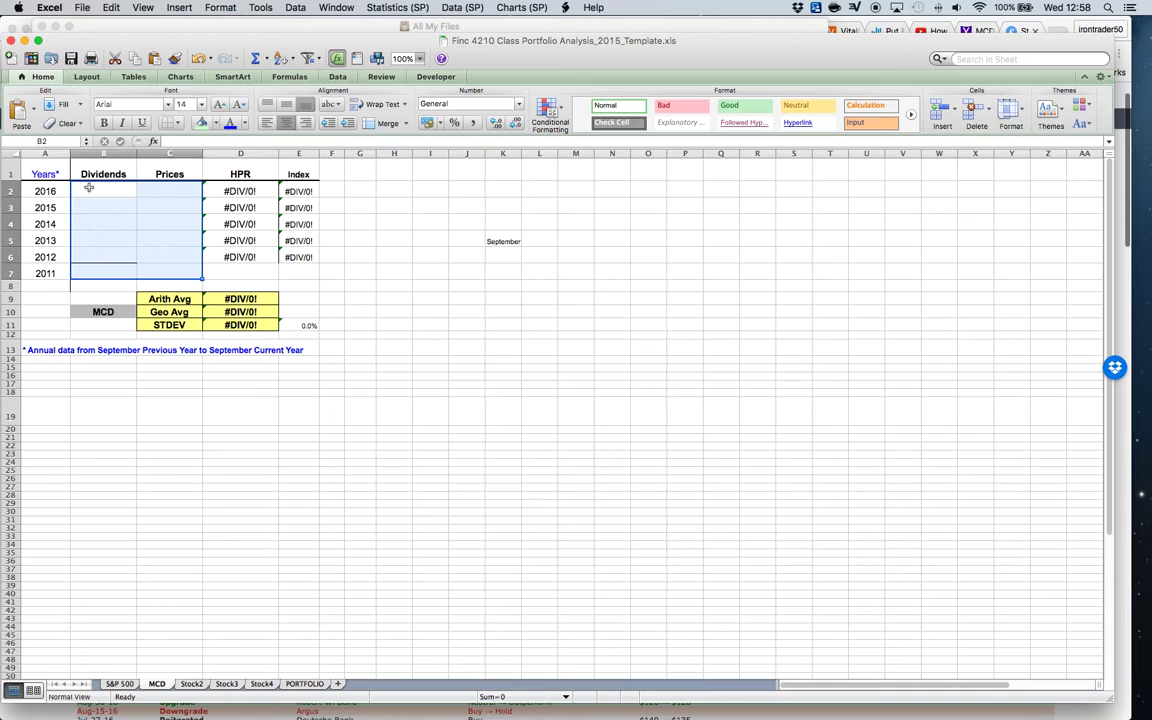
{"action": "left_click_drag", "start_coordinate": [103, 190], "coordinate": [182, 273]}
{"action": "left_click_drag", "start_coordinate": [45, 190], "coordinate": [47, 270]}
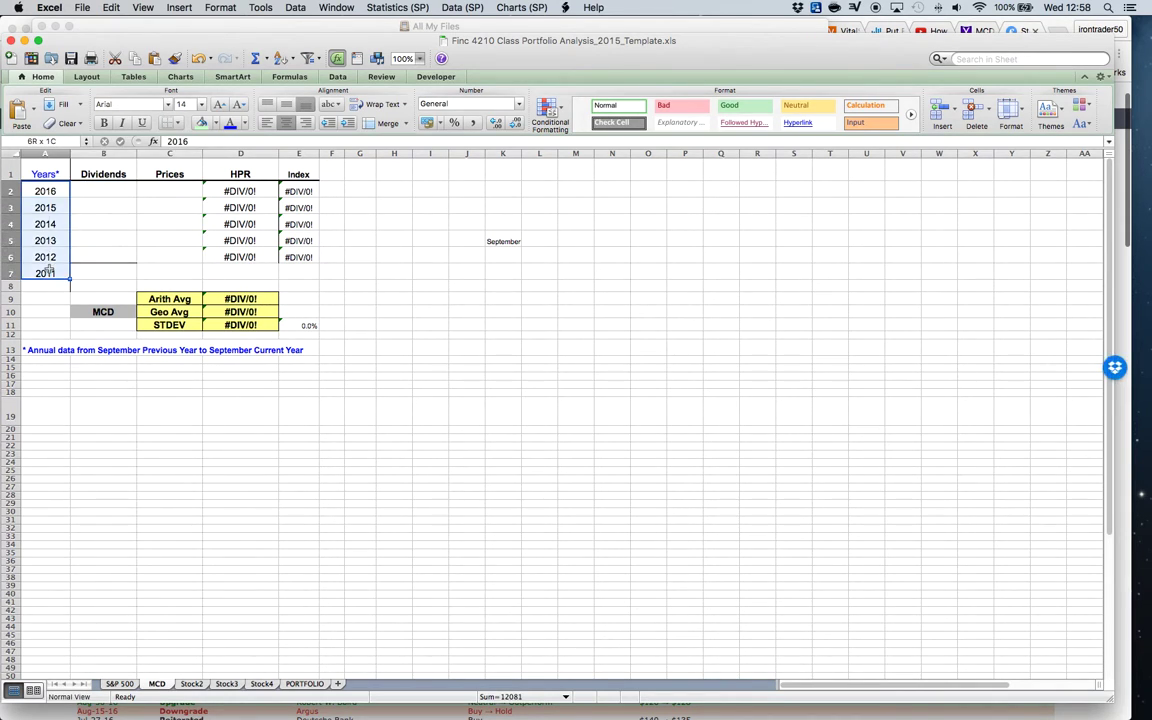
{"action": "left_click_drag", "start_coordinate": [230, 188], "coordinate": [240, 325]}
{"action": "left_click_drag", "start_coordinate": [95, 190], "coordinate": [174, 267]}
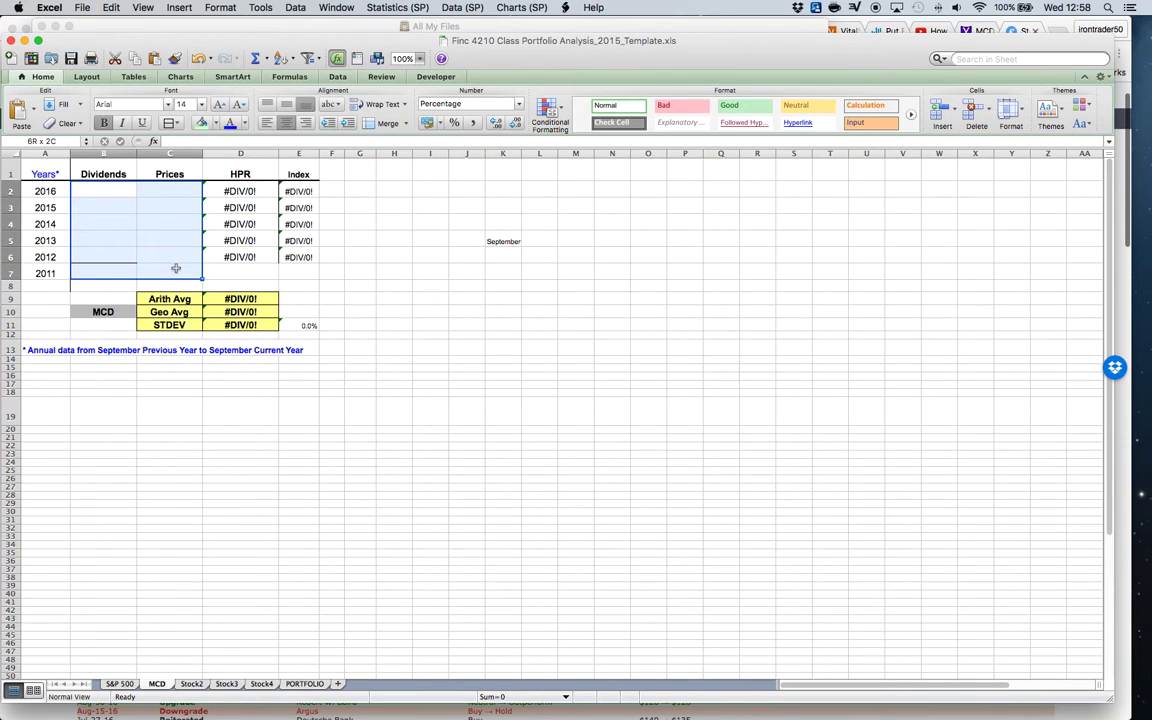
{"action": "left_click", "coordinate": [117, 191]}
{"action": "left_click_drag", "start_coordinate": [117, 191], "coordinate": [170, 272]}
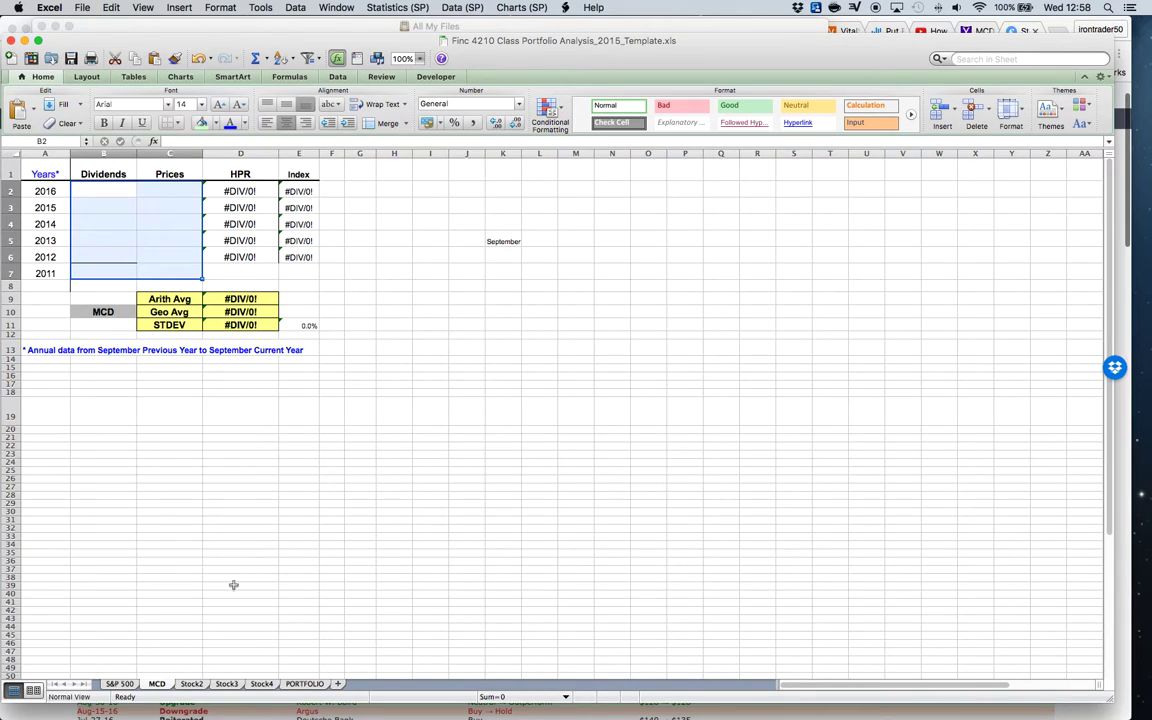
{"action": "left_click", "coordinate": [208, 625]}
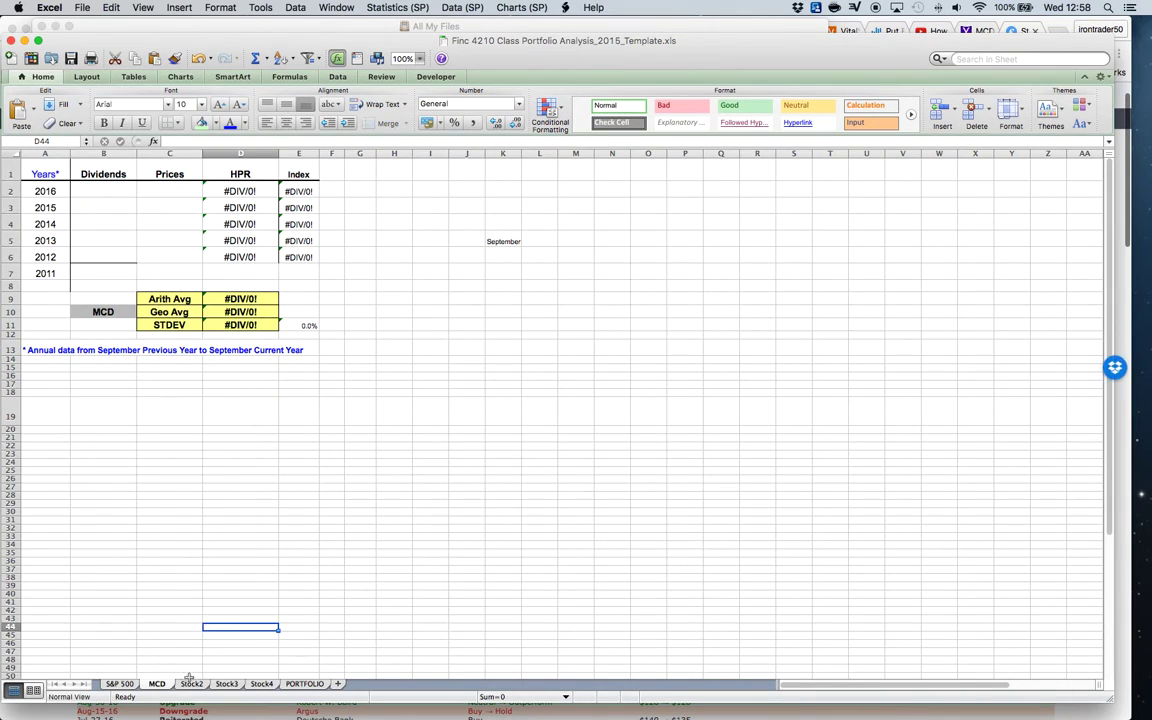
Step: Review the stock rows from Sector to SD on the PORTFOLIO sheet and return to the MCD sheet
{"action": "left_click", "coordinate": [290, 684]}
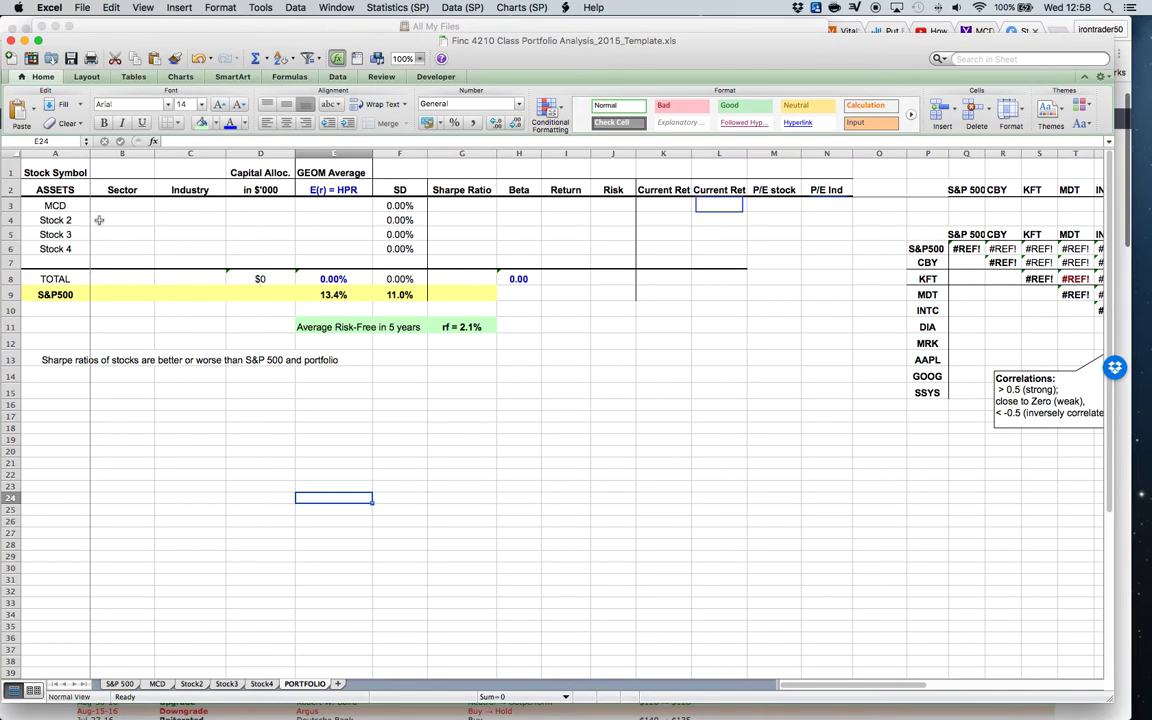
{"action": "left_click_drag", "start_coordinate": [101, 204], "coordinate": [400, 250]}
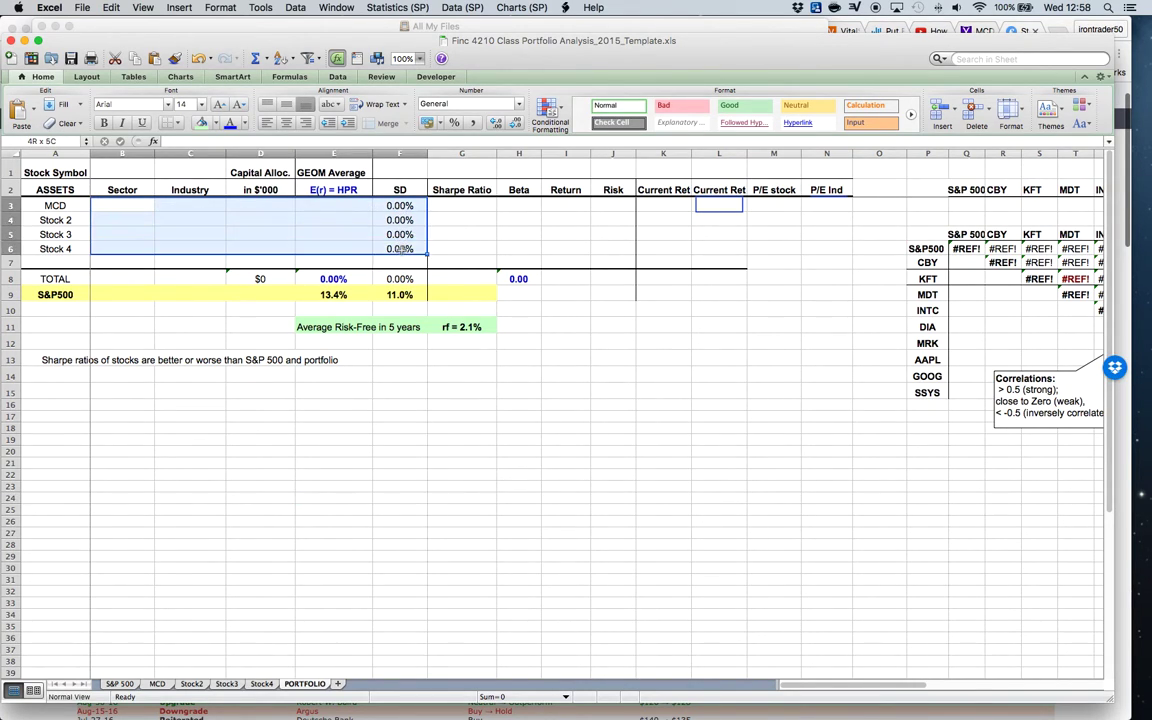
{"action": "left_click", "coordinate": [156, 684]}
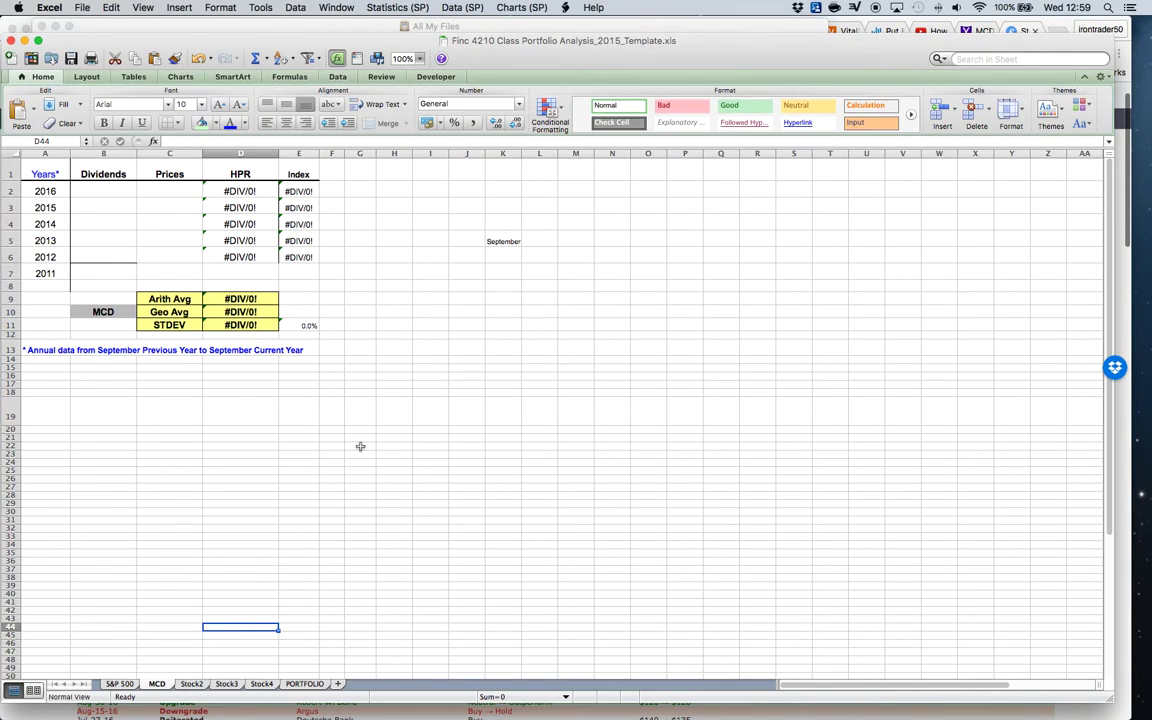
{"action": "left_click", "coordinate": [46, 191]}
{"action": "left_click", "coordinate": [405, 517]}
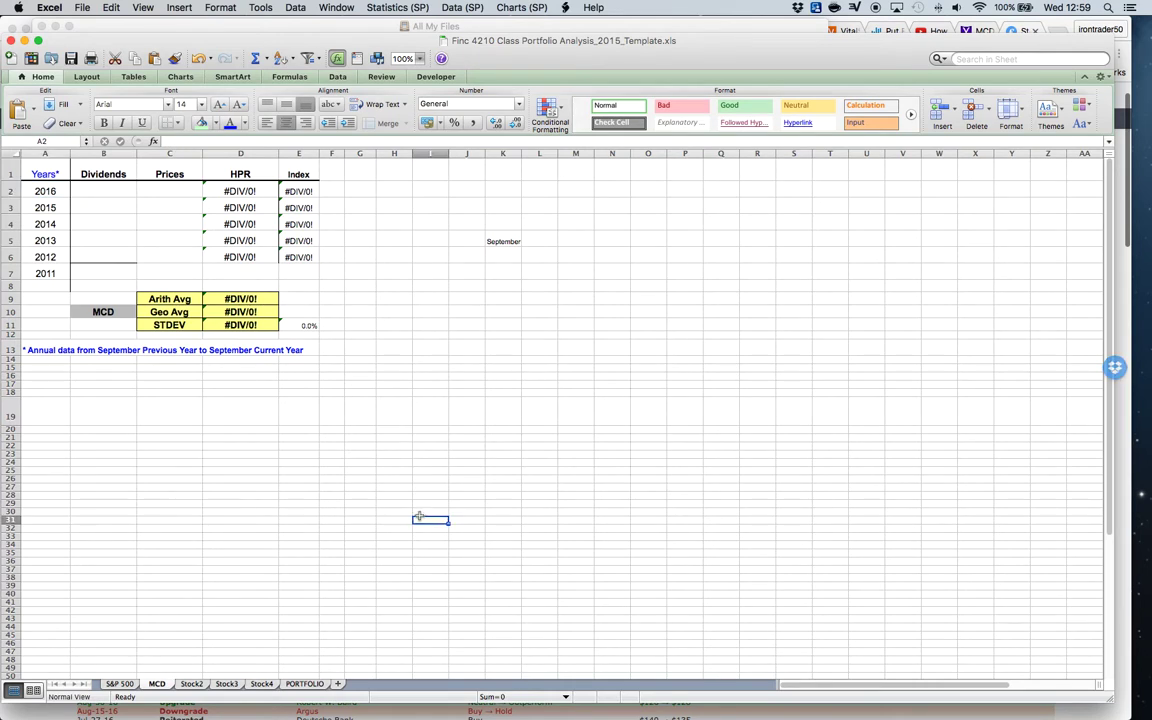
Step: Enlarge the annual data note in cell A13 of the MCD sheet to font size 14
{"action": "left_click", "coordinate": [41, 350]}
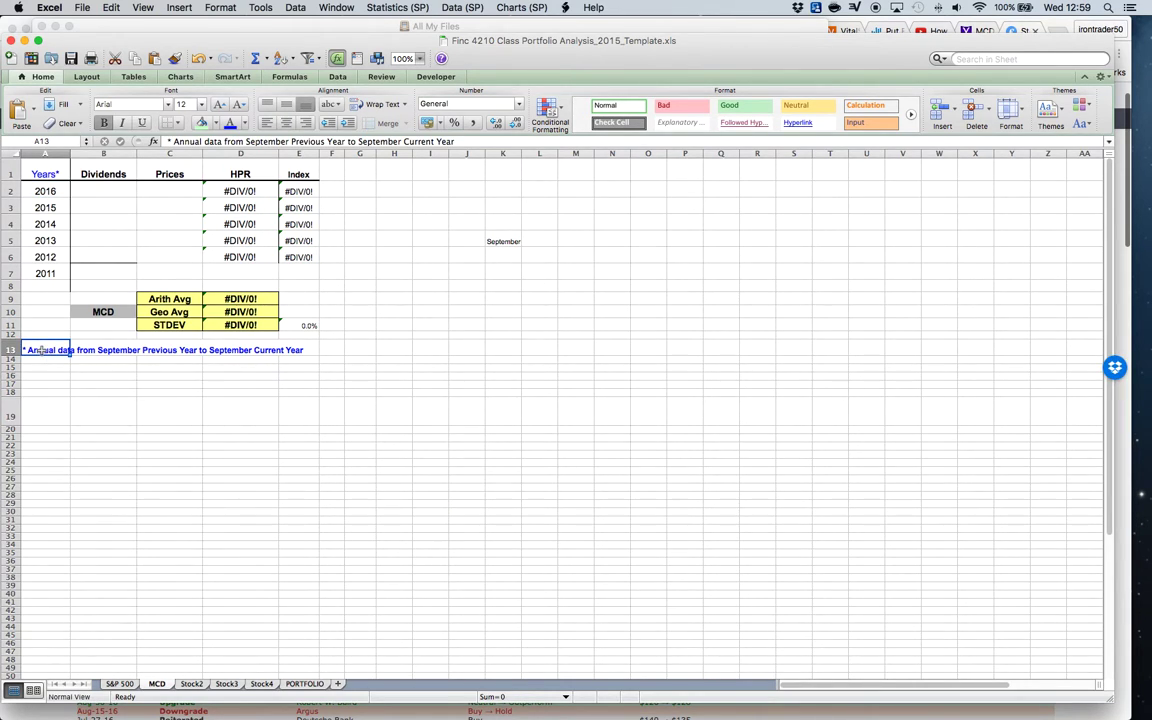
{"action": "left_click_drag", "start_coordinate": [100, 350], "coordinate": [55, 351]}
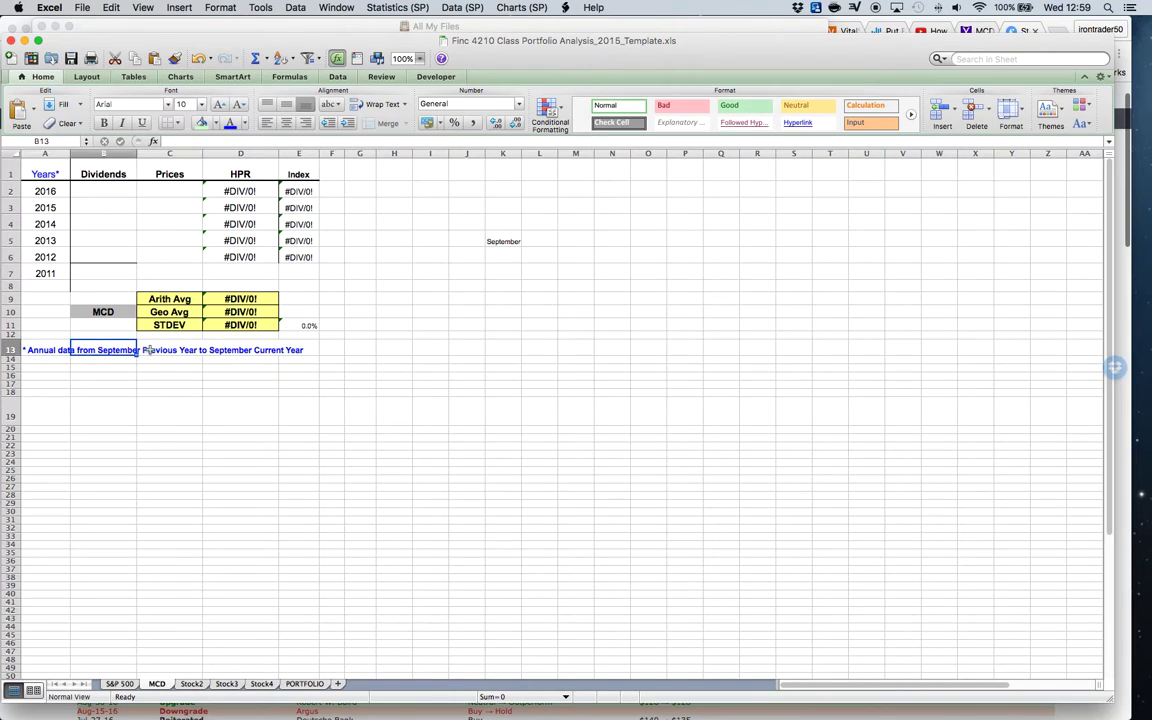
{"action": "left_click", "coordinate": [50, 352]}
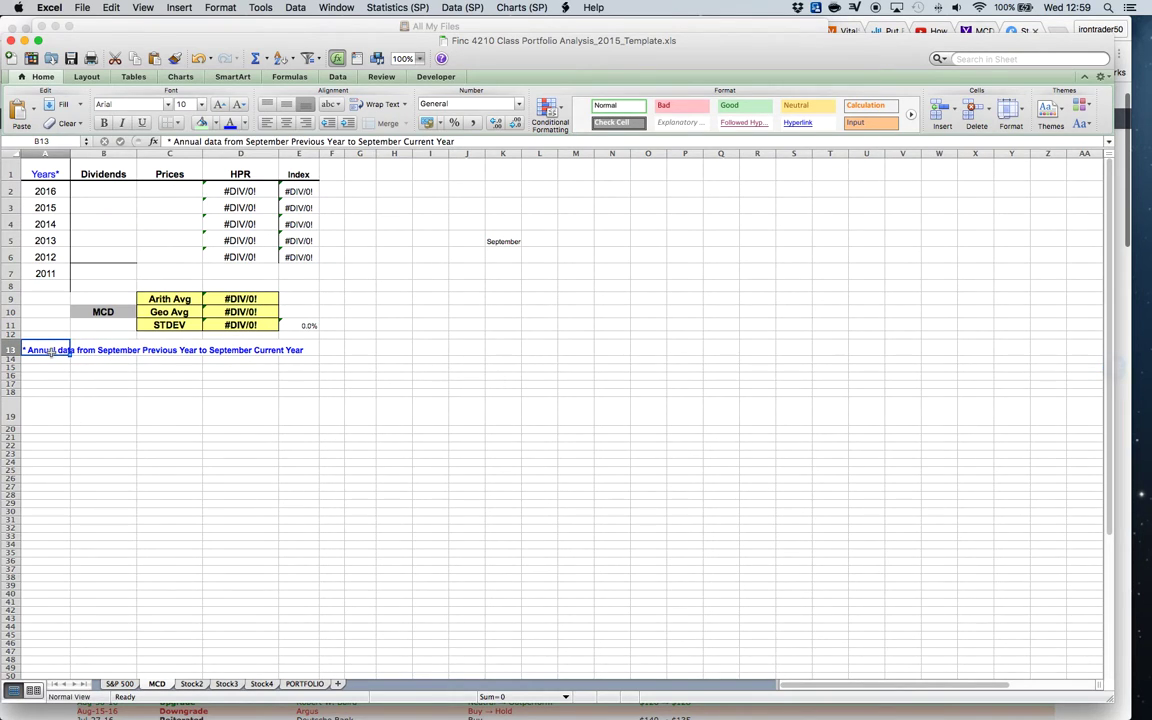
{"action": "left_click", "coordinate": [220, 105]}
{"action": "left_click", "coordinate": [220, 105]}
{"action": "left_click", "coordinate": [220, 105]}
{"action": "left_click", "coordinate": [220, 105]}
{"action": "left_click", "coordinate": [220, 105]}
{"action": "left_click", "coordinate": [220, 105]}
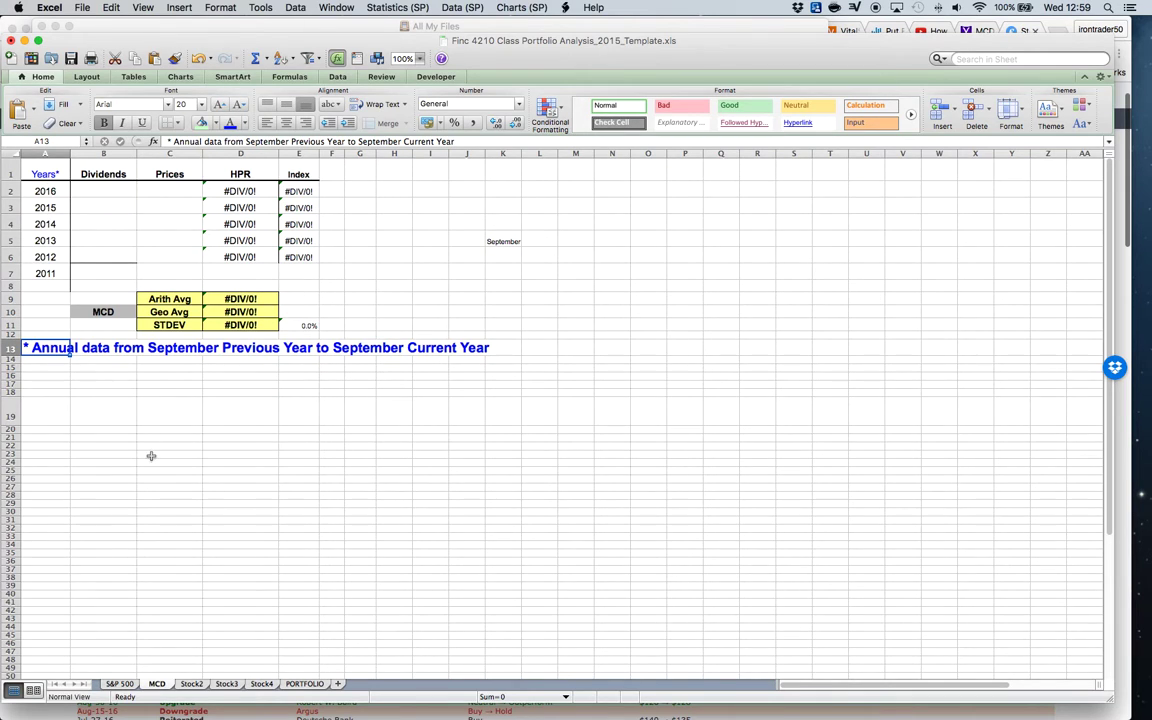
{"action": "left_click", "coordinate": [240, 106]}
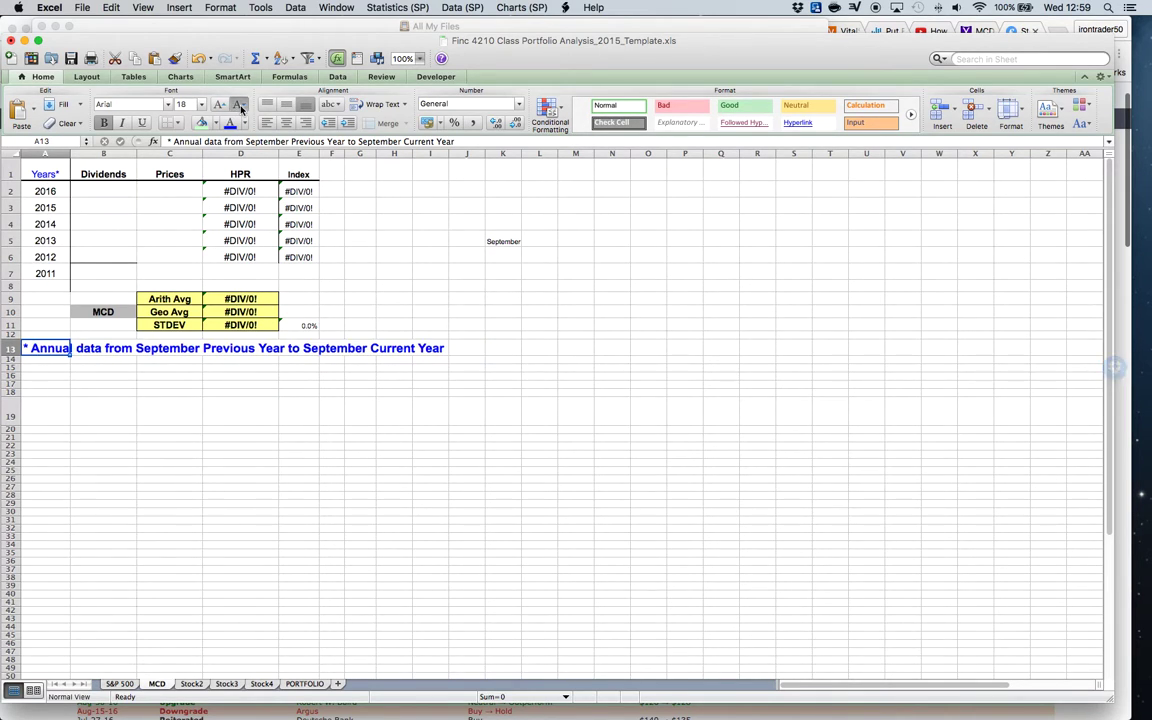
{"action": "left_click", "coordinate": [240, 106]}
{"action": "left_click", "coordinate": [240, 106]}
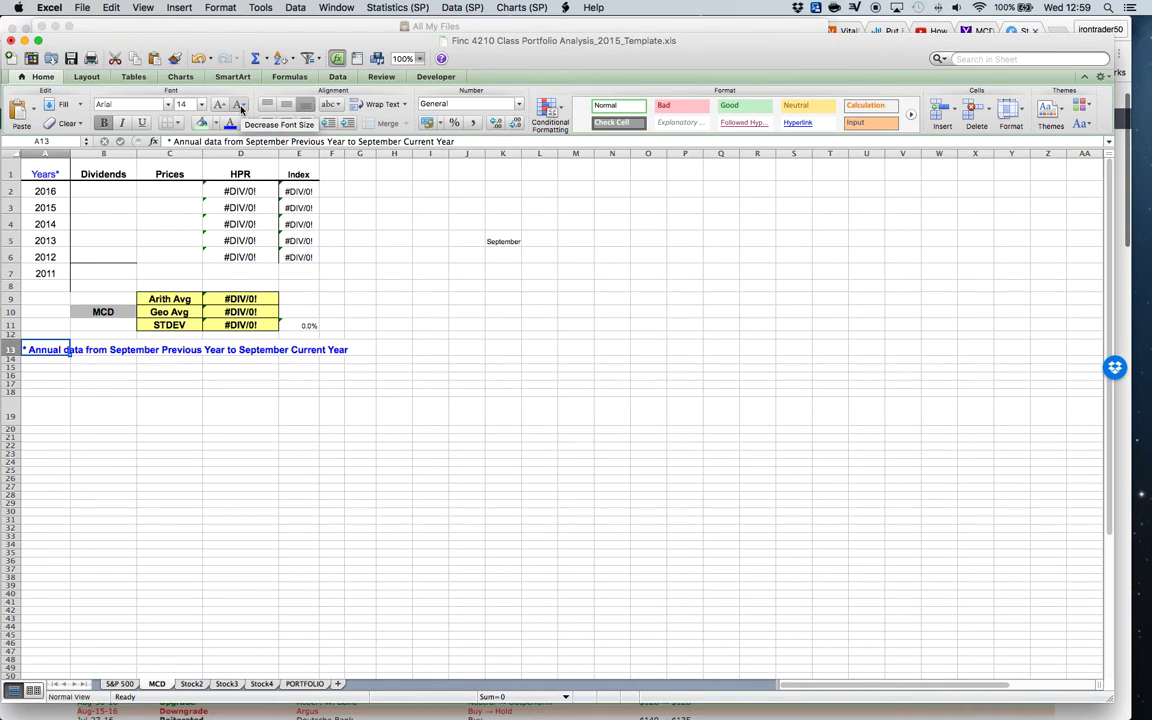
{"action": "left_click", "coordinate": [332, 411]}
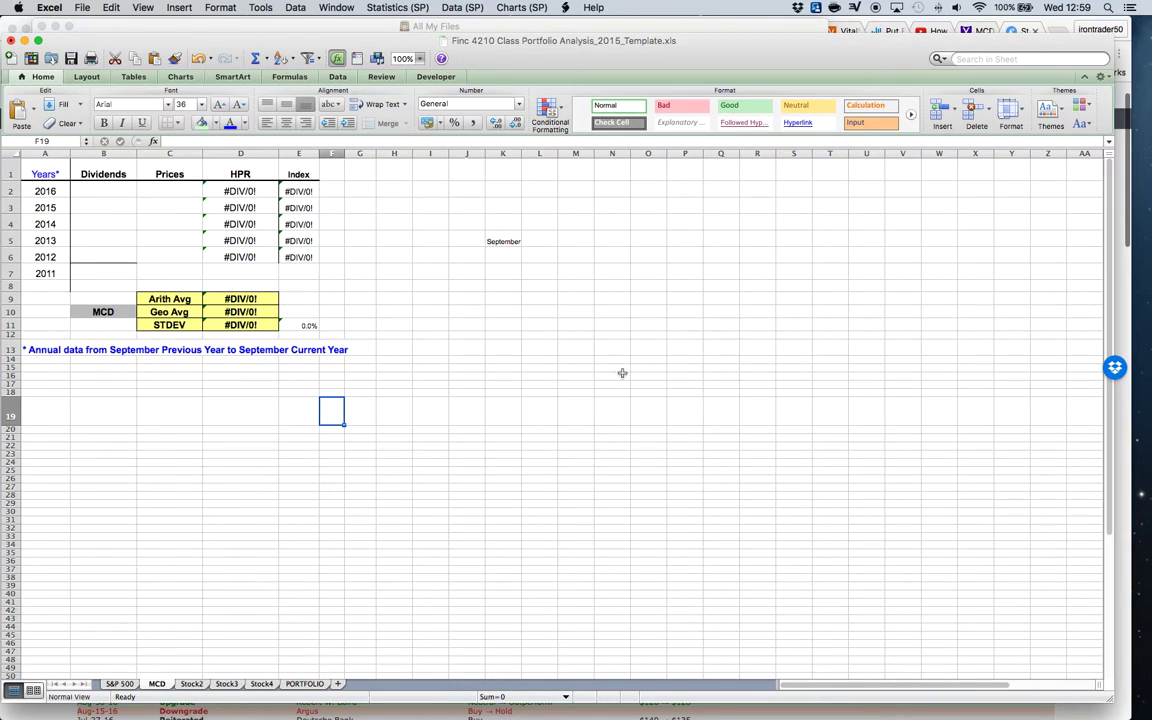
Step: Switch to the Yahoo Finance page in Chrome and go to the Yahoo home page
{"action": "key", "text": "ctrl+Up"}
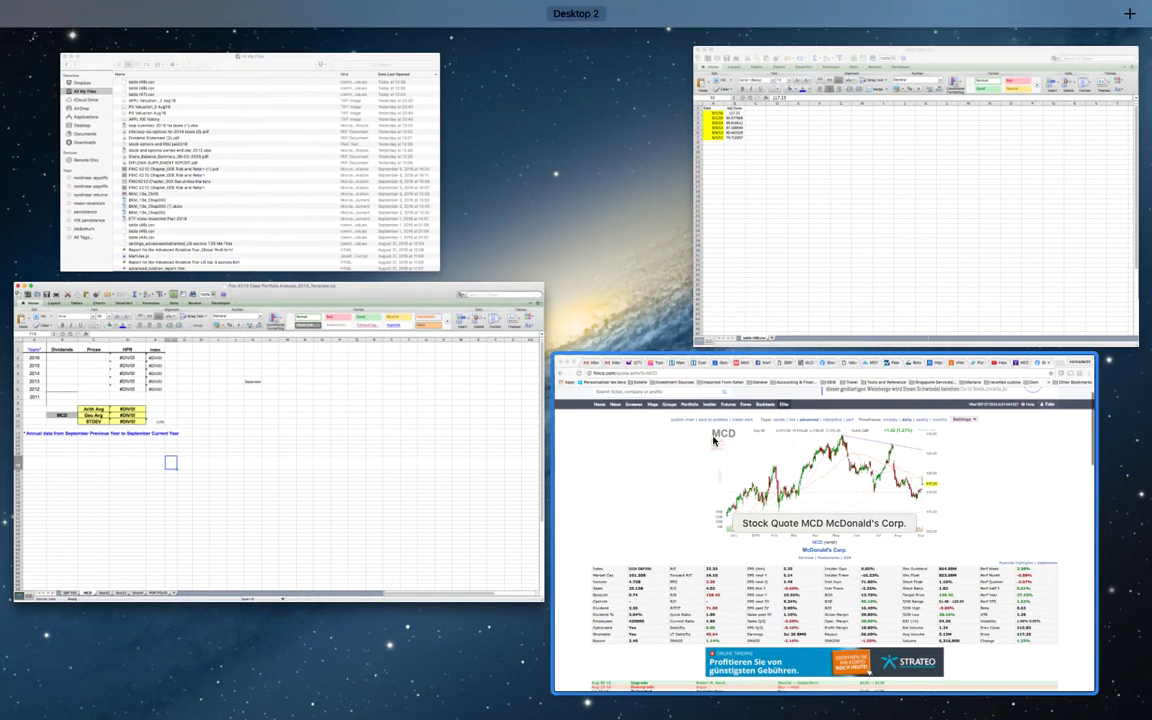
{"action": "left_click", "coordinate": [713, 438]}
{"action": "left_click", "coordinate": [912, 40]}
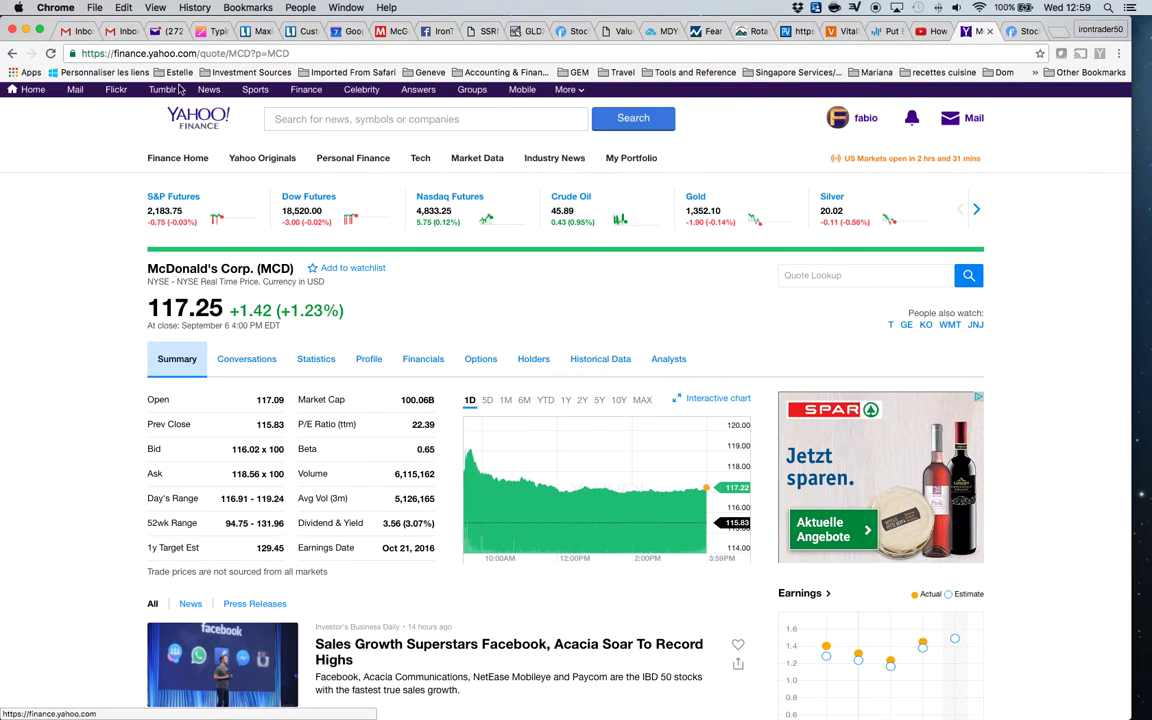
{"action": "left_click", "coordinate": [28, 89]}
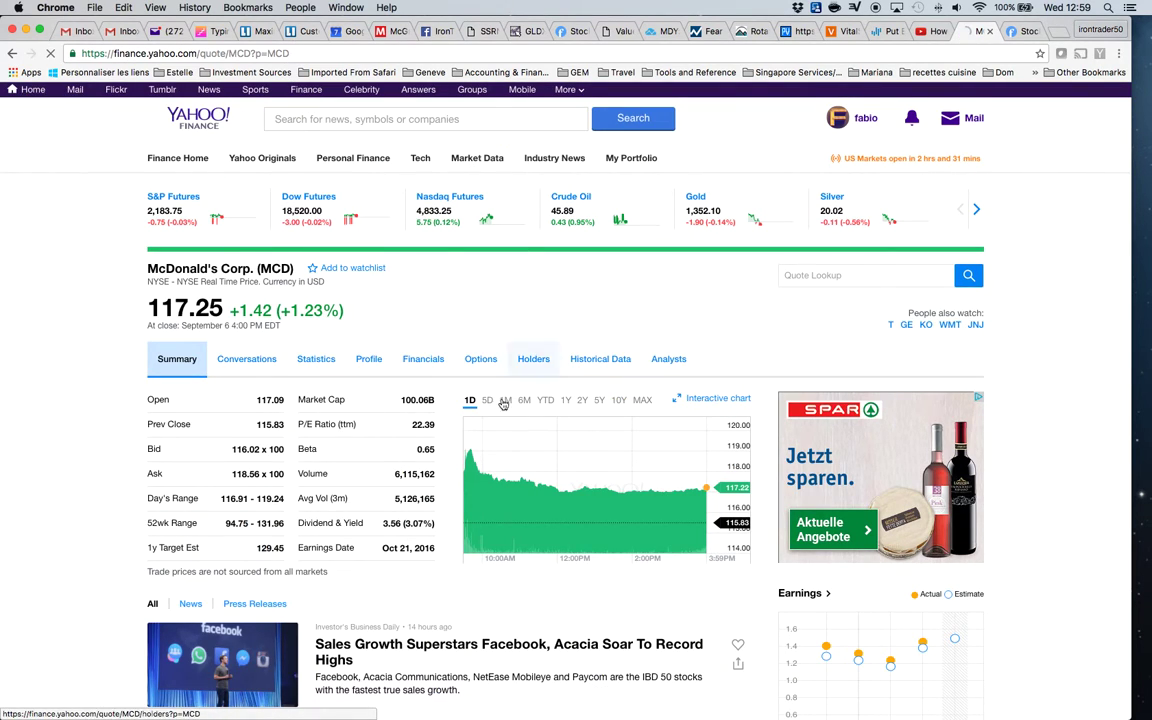
{"action": "left_click", "coordinate": [174, 53]}
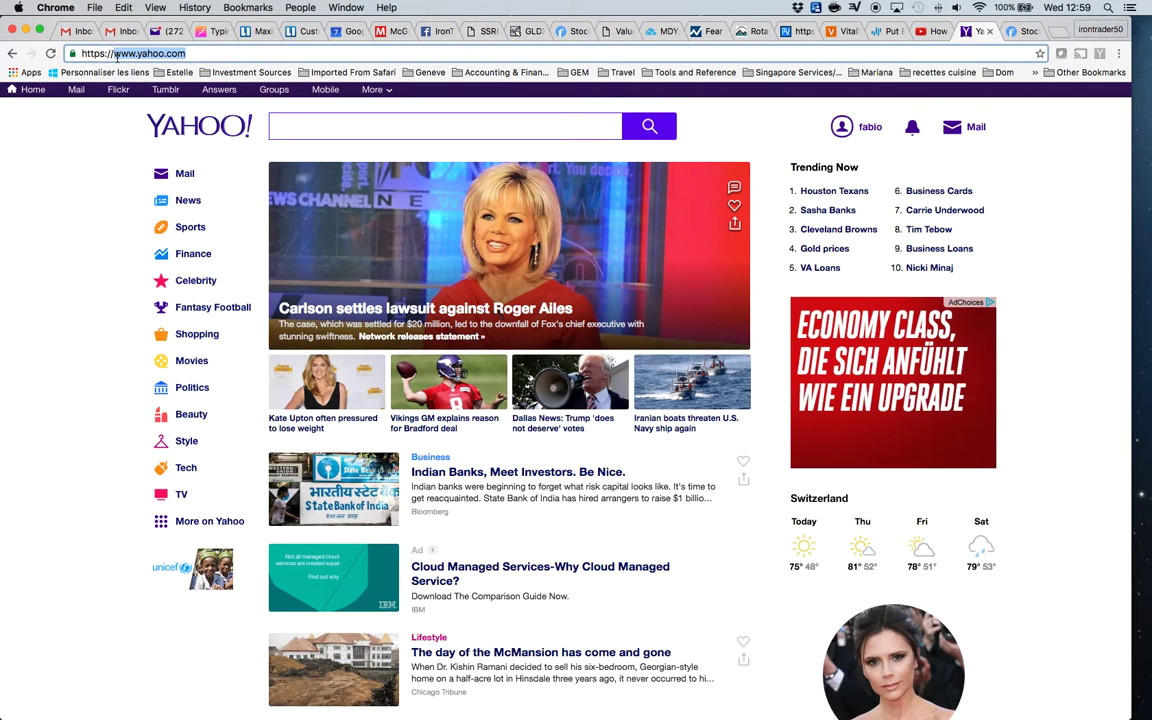
{"action": "left_click", "coordinate": [227, 55]}
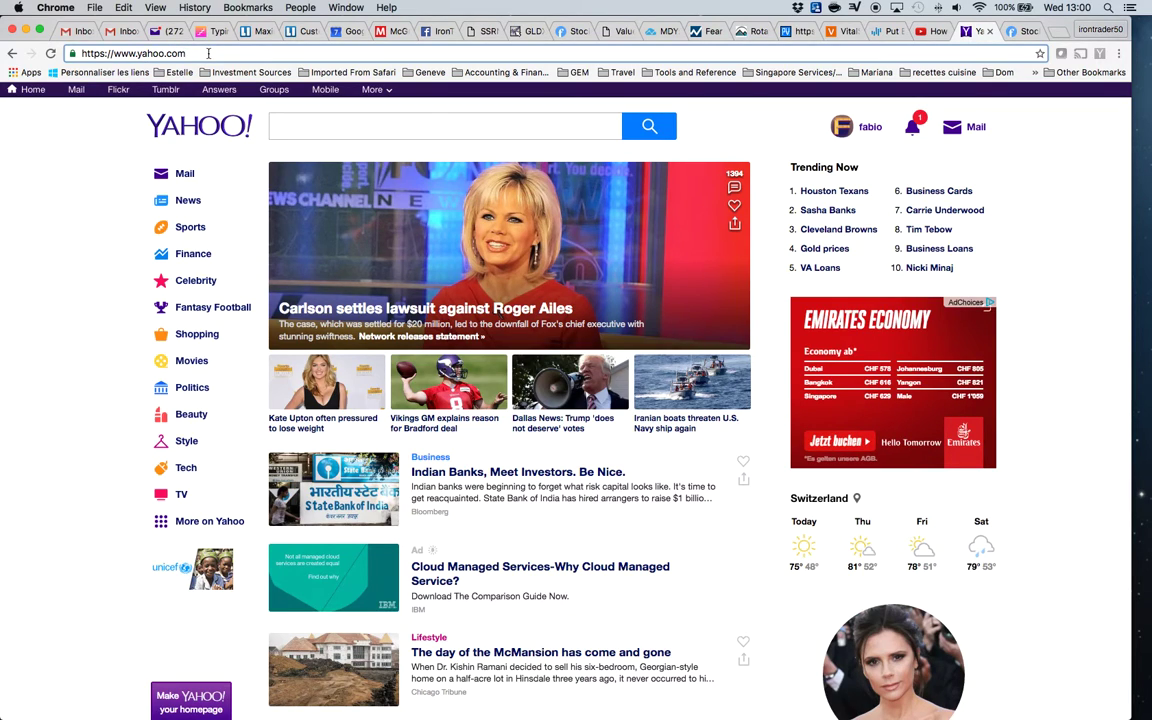
Step: Go to Yahoo Finance and open the quote page for MCD, McDonald's Corp. on NYSE
{"action": "left_click", "coordinate": [193, 256]}
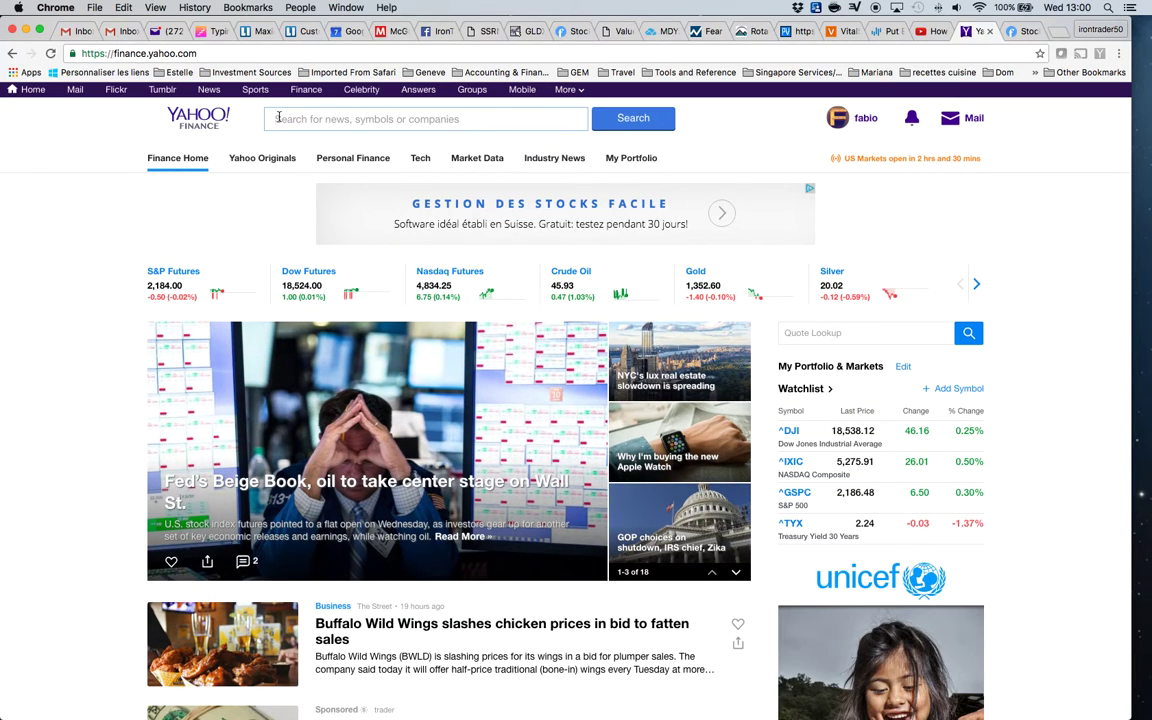
{"action": "left_click", "coordinate": [277, 118]}
{"action": "type", "text": "MCD"}
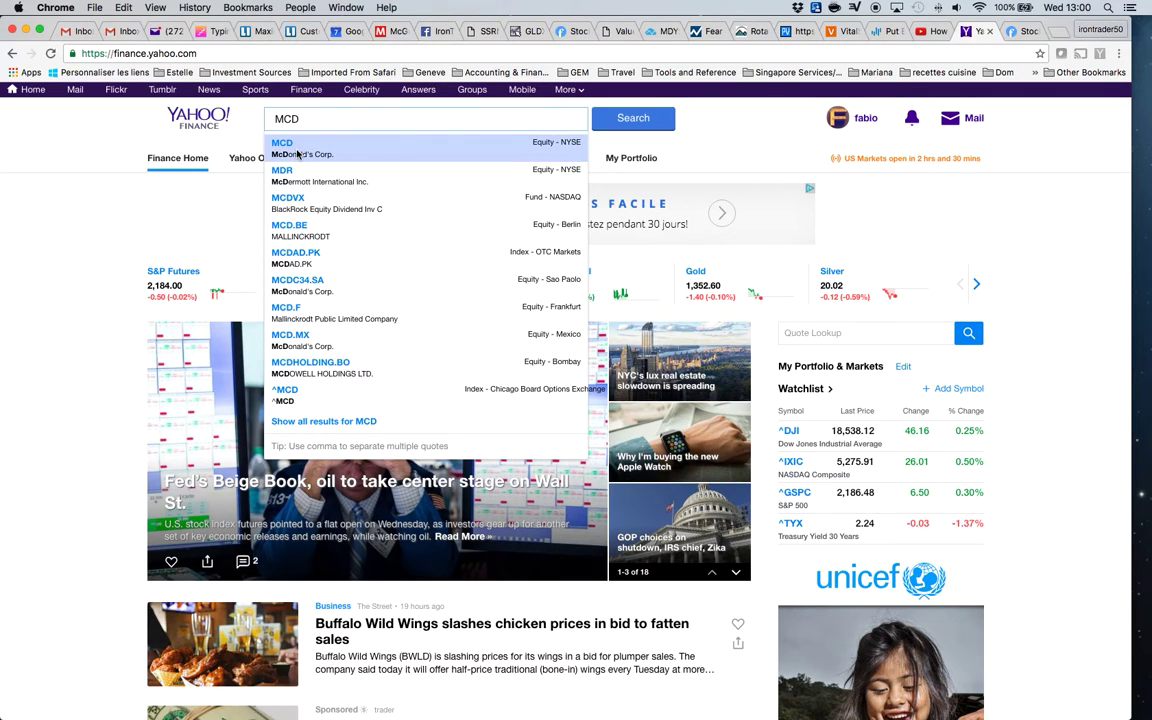
{"action": "left_click", "coordinate": [297, 153]}
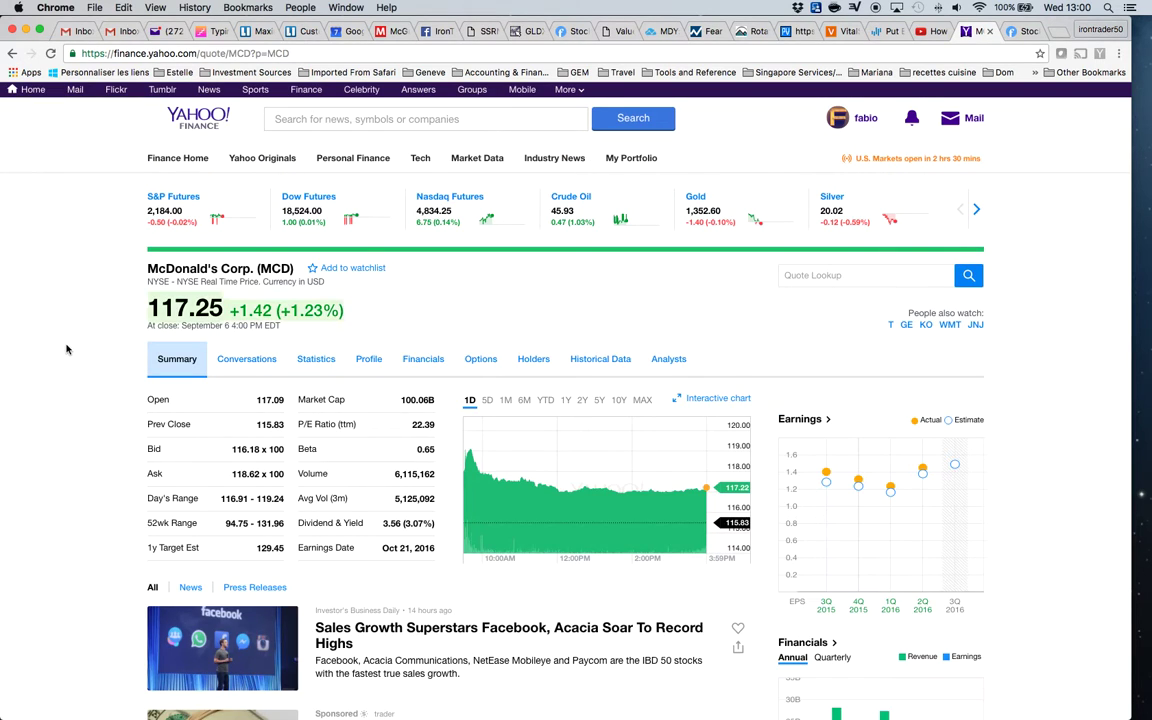
Step: Open the historical data for McDonald's Corp. (MCD)
{"action": "scroll", "coordinate": [66, 349], "scroll_direction": "down", "scroll_amount": 1}
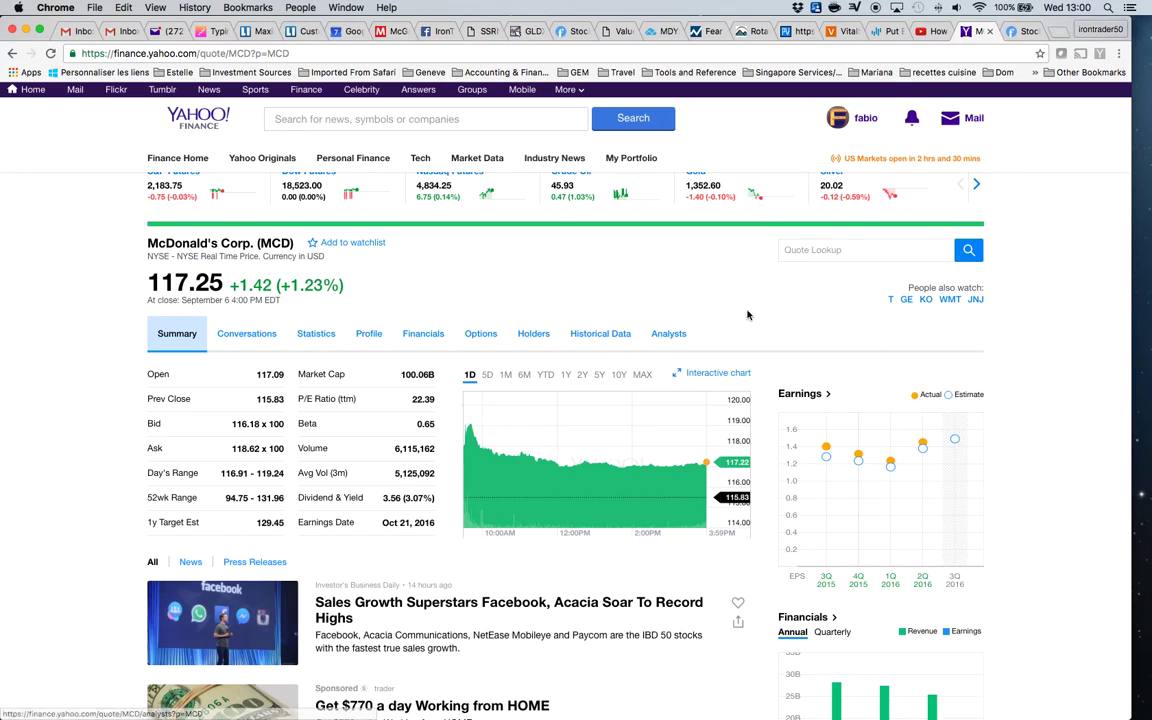
{"action": "scroll", "coordinate": [780, 335], "scroll_direction": "down", "scroll_amount": 1}
{"action": "left_click", "coordinate": [597, 309]}
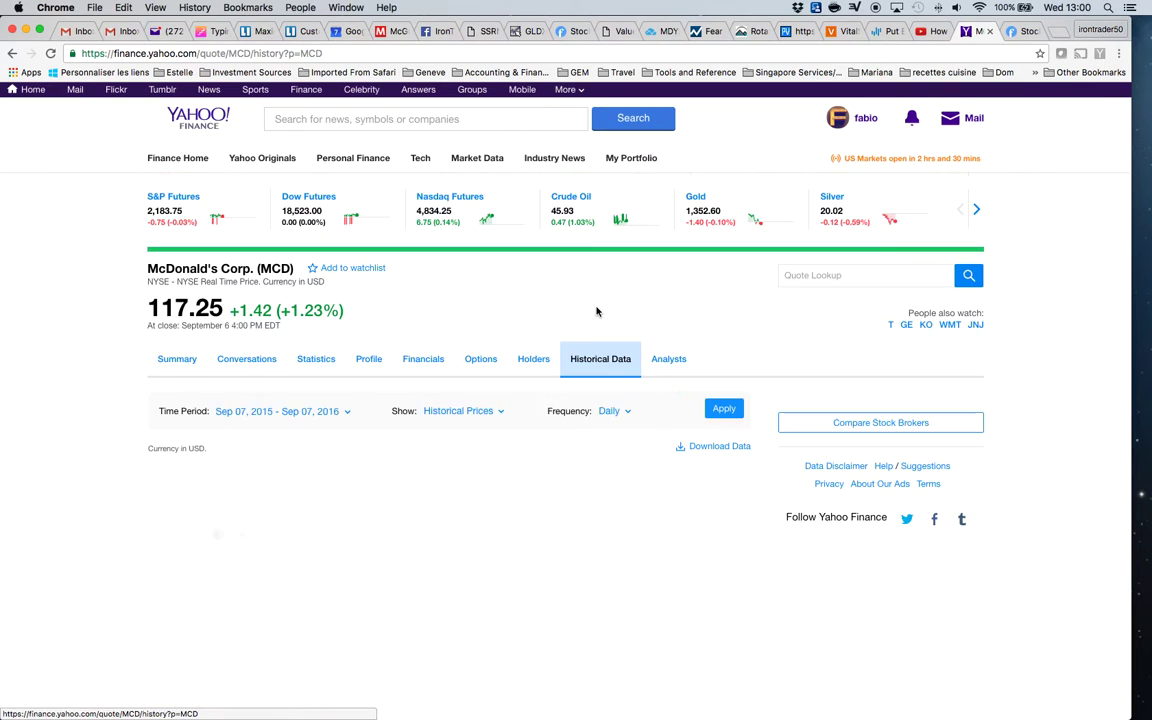
Step: Set the historical data's time period to start on 9/1/2011 and end on 9/7/2016
{"action": "scroll", "coordinate": [725, 391], "scroll_direction": "down", "scroll_amount": 4}
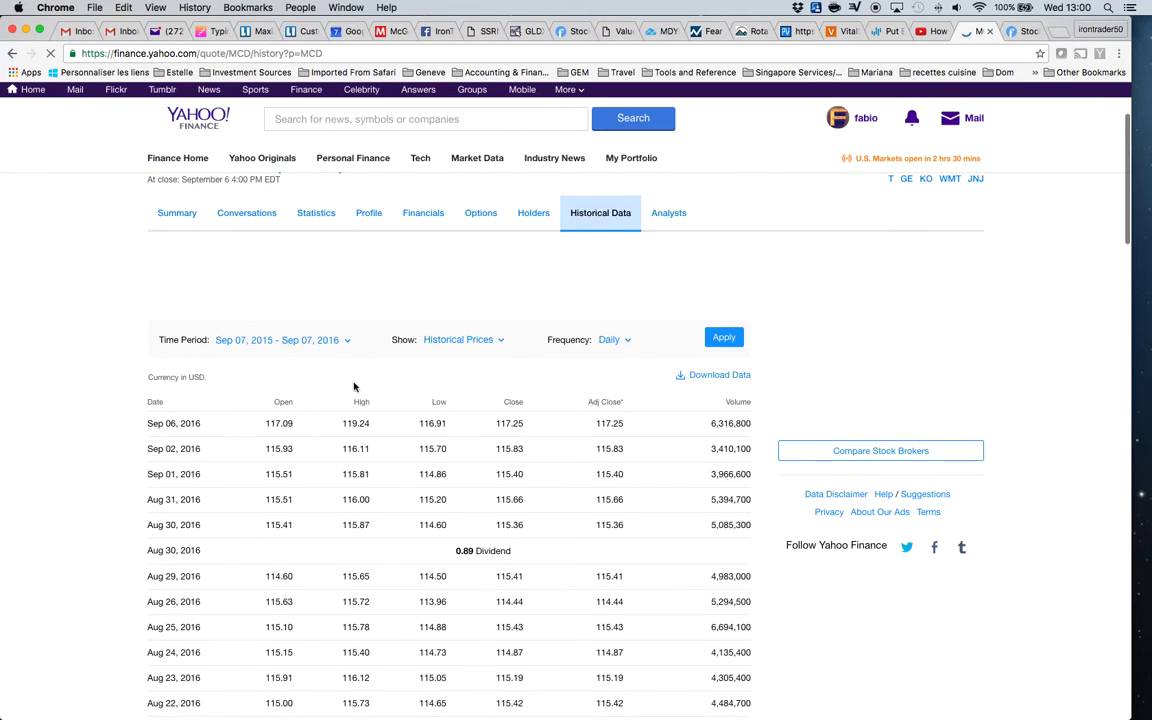
{"action": "left_click", "coordinate": [290, 340]}
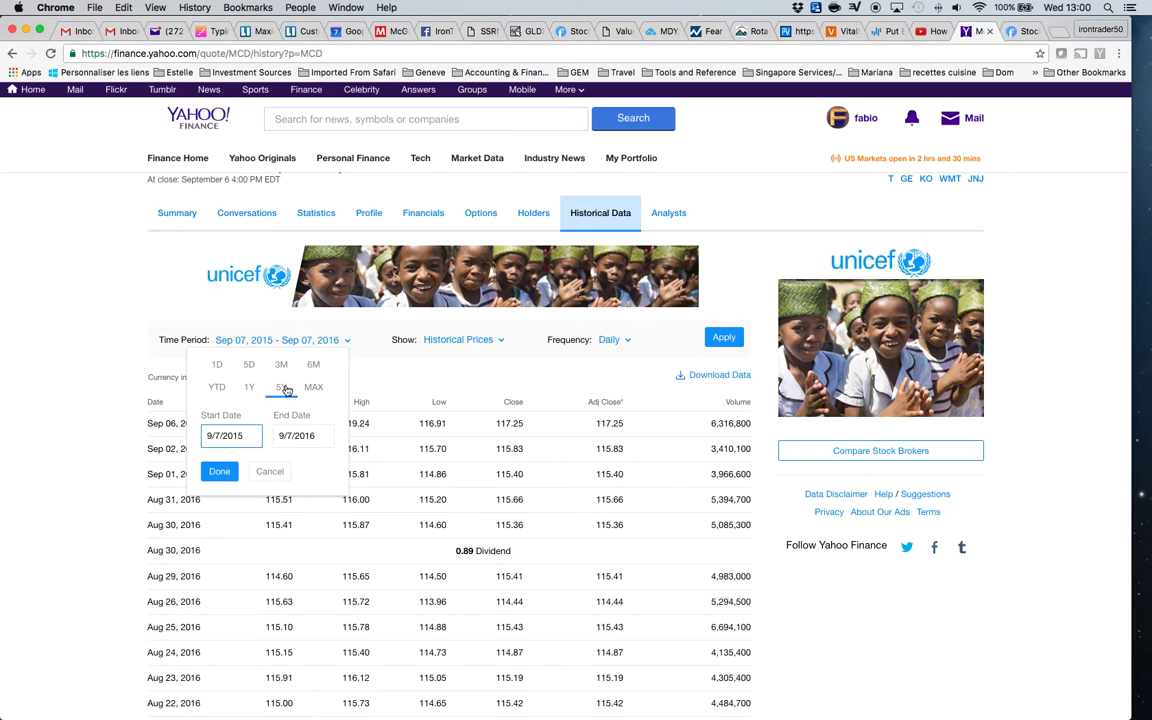
{"action": "left_click", "coordinate": [143, 340]}
{"action": "left_click", "coordinate": [220, 435]}
{"action": "key", "text": "BackSpace"}
{"action": "key", "text": "BackSpace"}
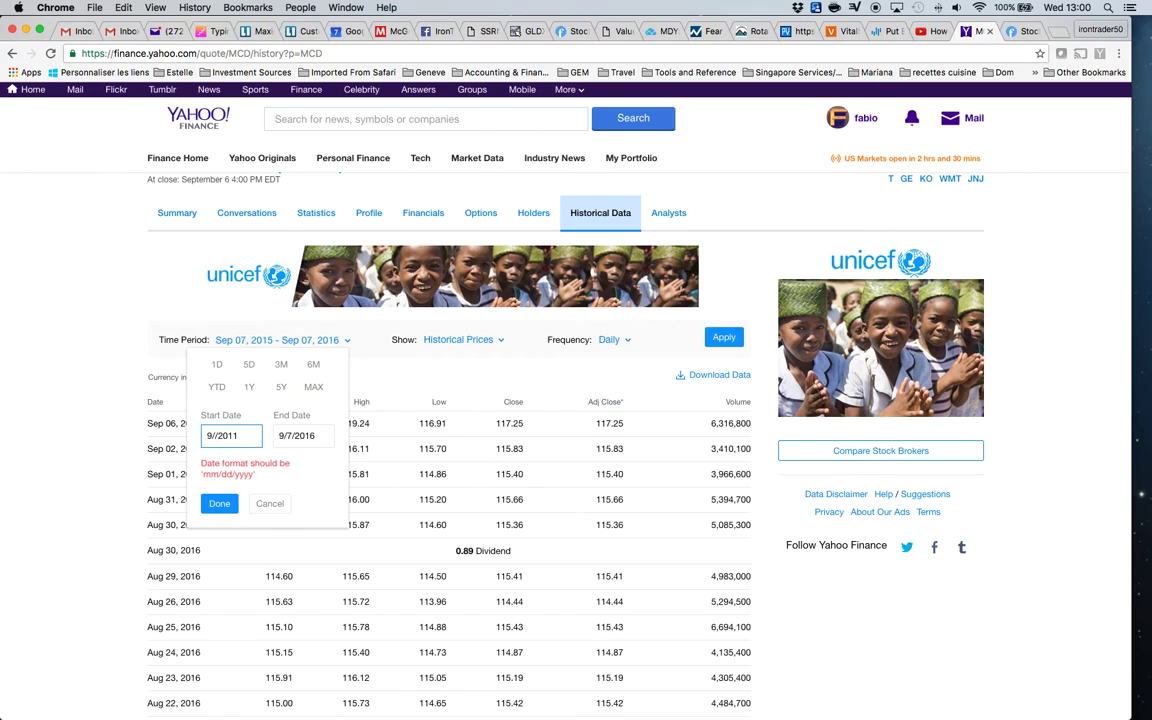
{"action": "type", "text": "1"}
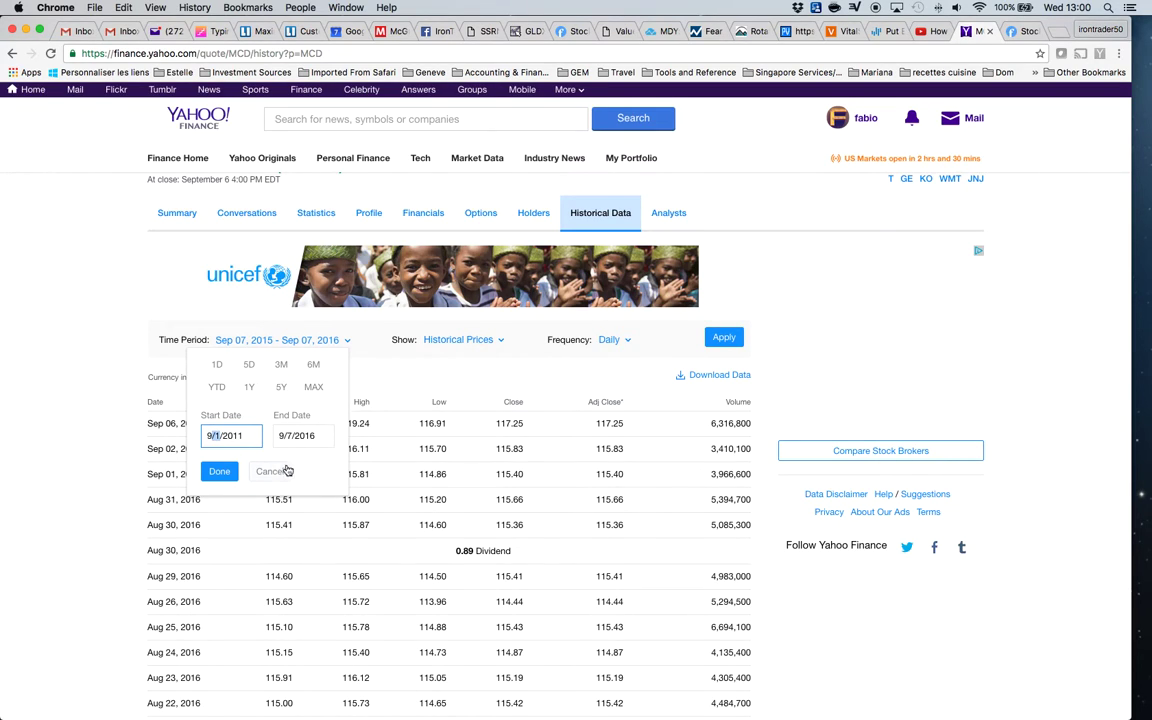
{"action": "left_click", "coordinate": [341, 402]}
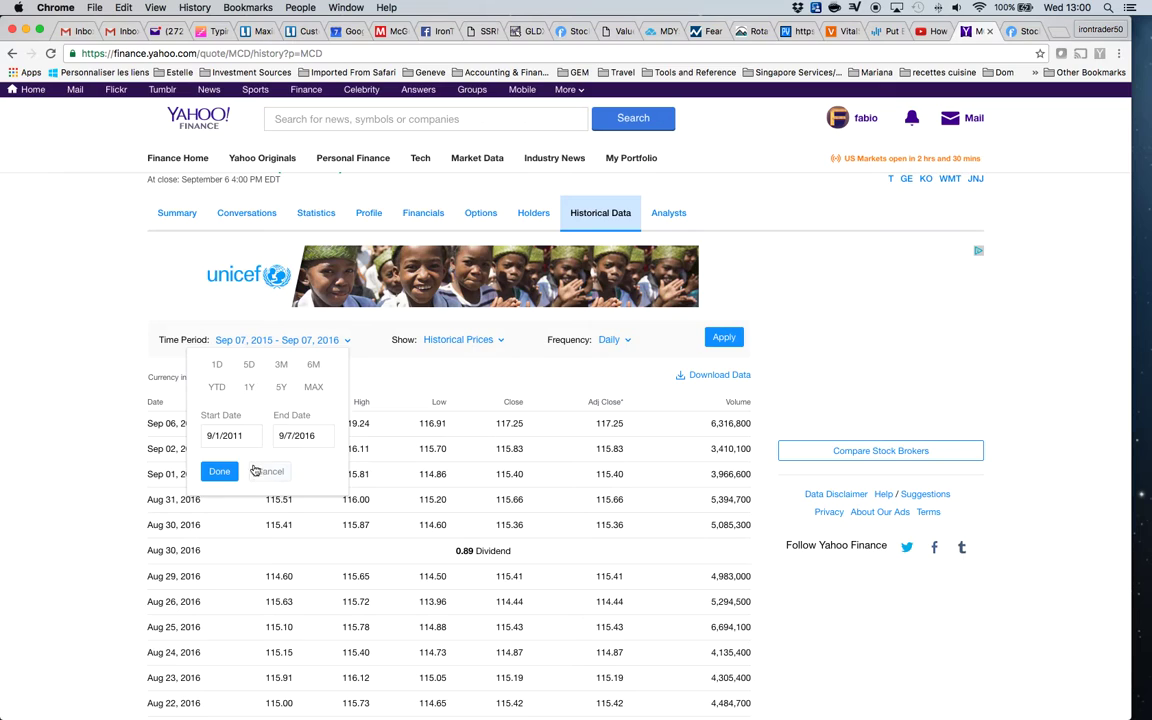
{"action": "left_click", "coordinate": [219, 471]}
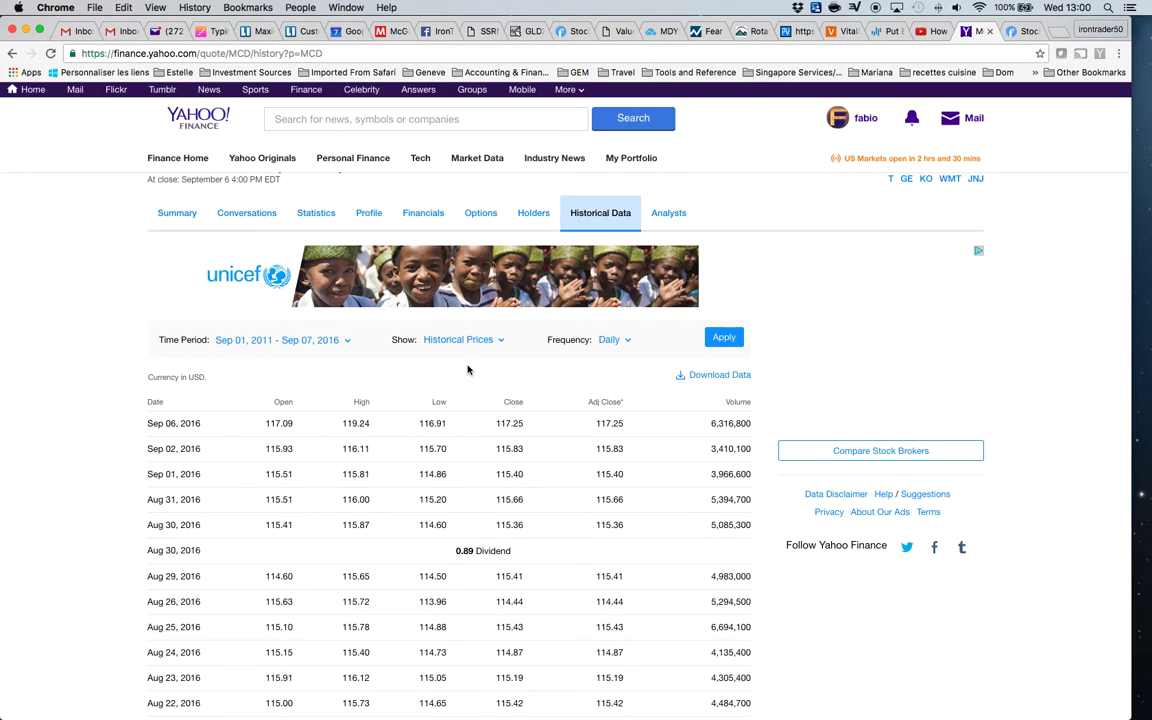
Step: Change the MCD historical prices to monthly frequency and apply the settings to the table
{"action": "left_click", "coordinate": [616, 342]}
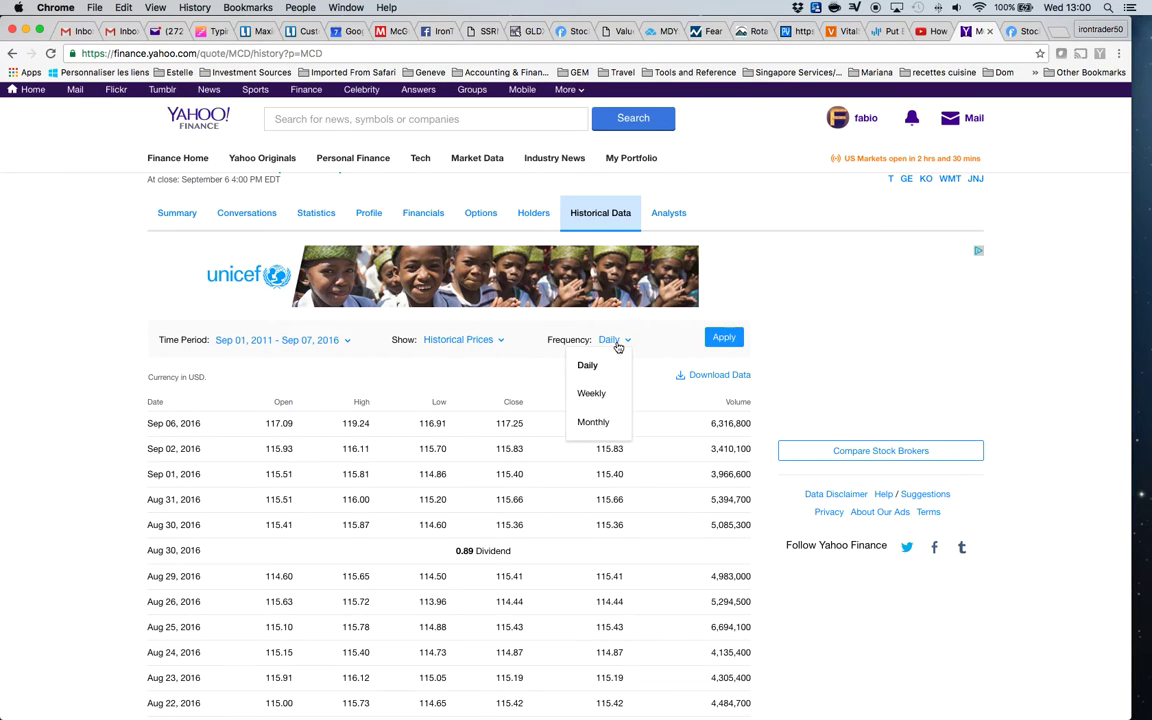
{"action": "left_click", "coordinate": [602, 425]}
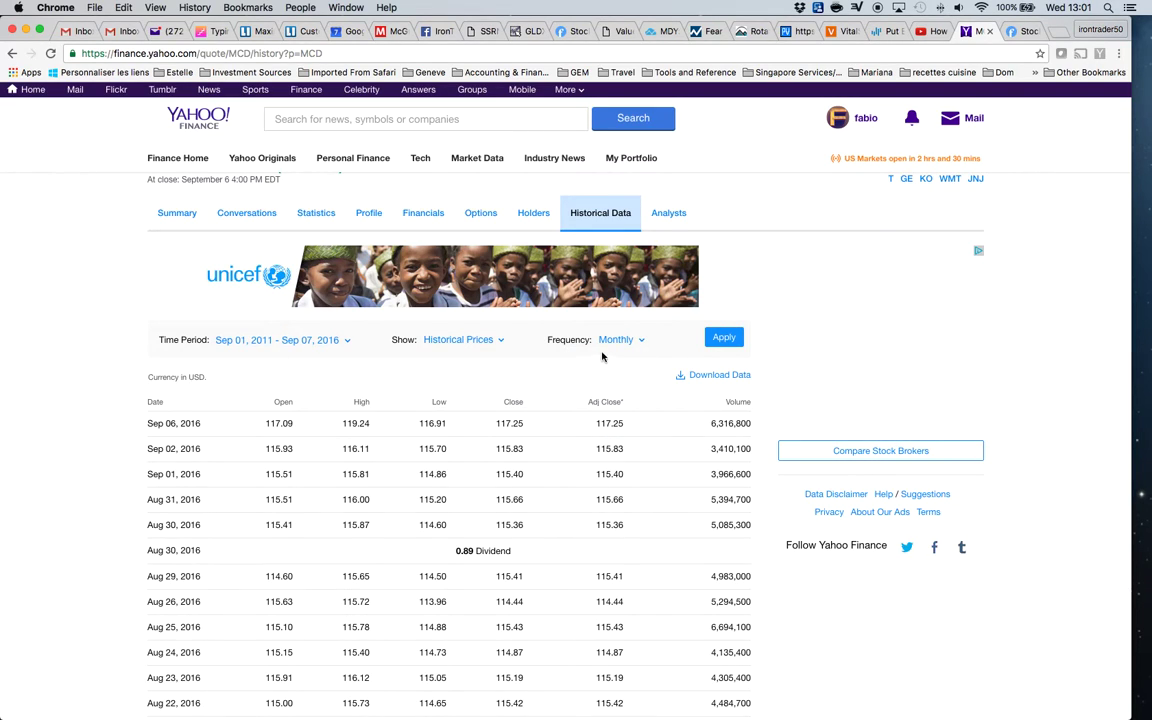
{"action": "left_click", "coordinate": [731, 341]}
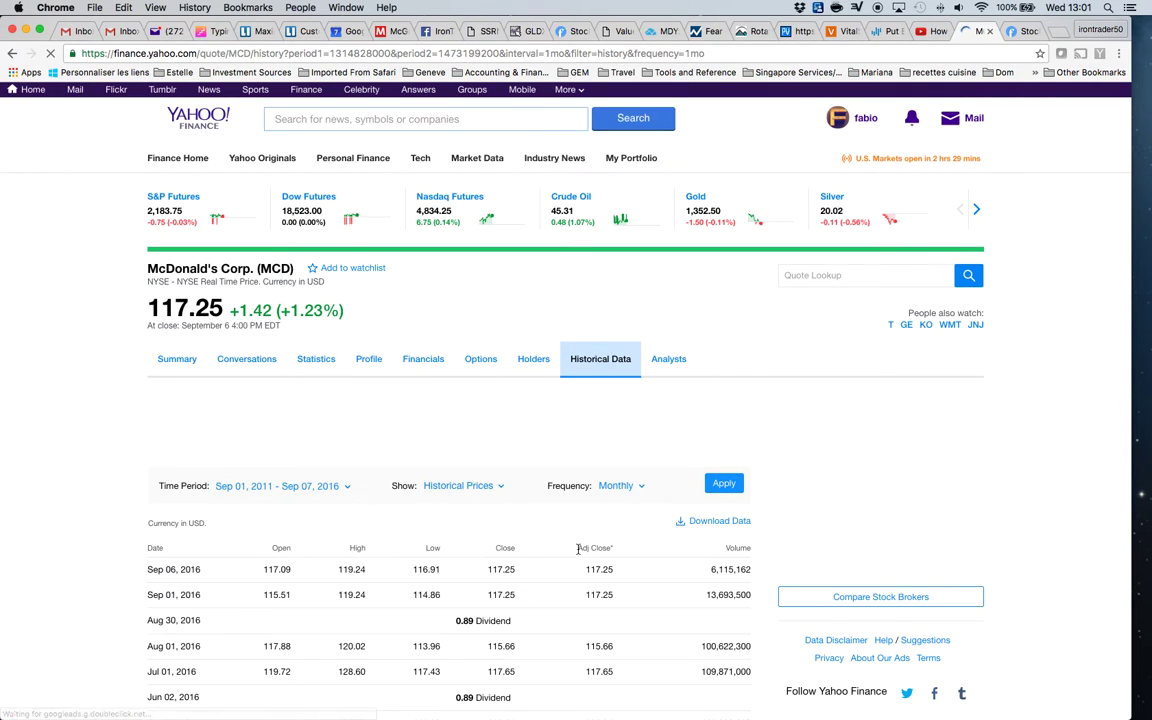
Step: Download the monthly MCD price data as a CSV file, open it in Excel and enlarge its window
{"action": "scroll", "coordinate": [560, 549], "scroll_direction": "down", "scroll_amount": 5}
{"action": "scroll", "coordinate": [545, 545], "scroll_direction": "down", "scroll_amount": 15}
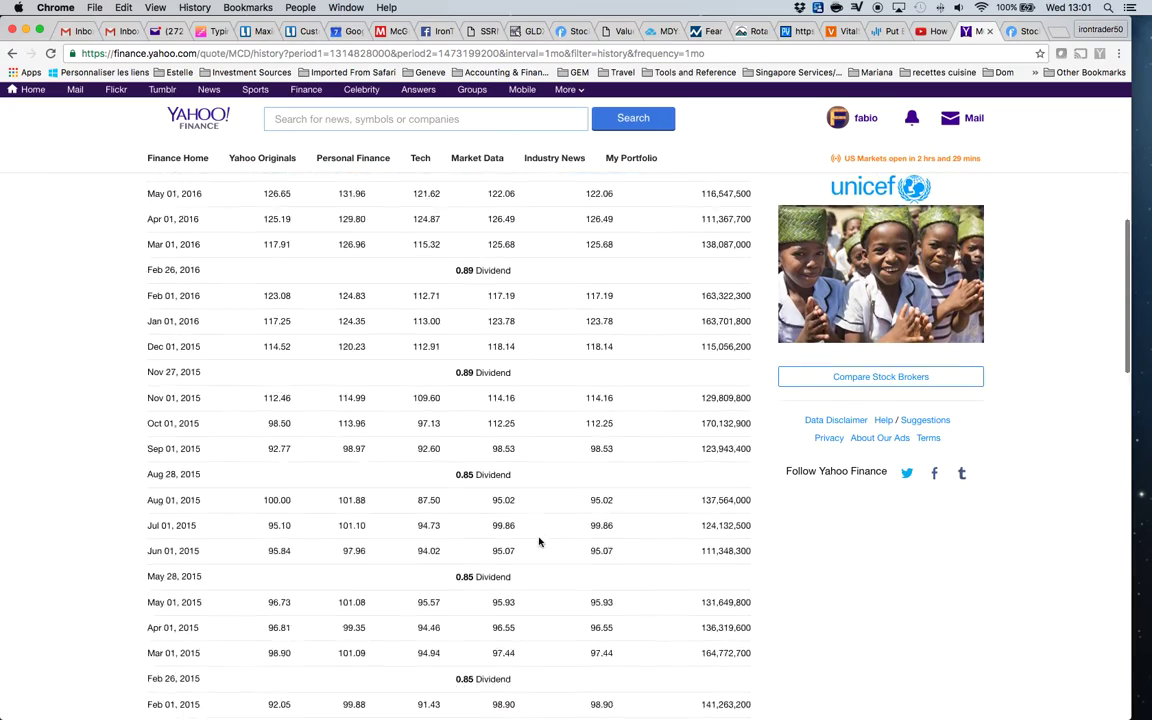
{"action": "scroll", "coordinate": [540, 540], "scroll_direction": "up", "scroll_amount": 20}
{"action": "scroll", "coordinate": [538, 537], "scroll_direction": "down", "scroll_amount": 4}
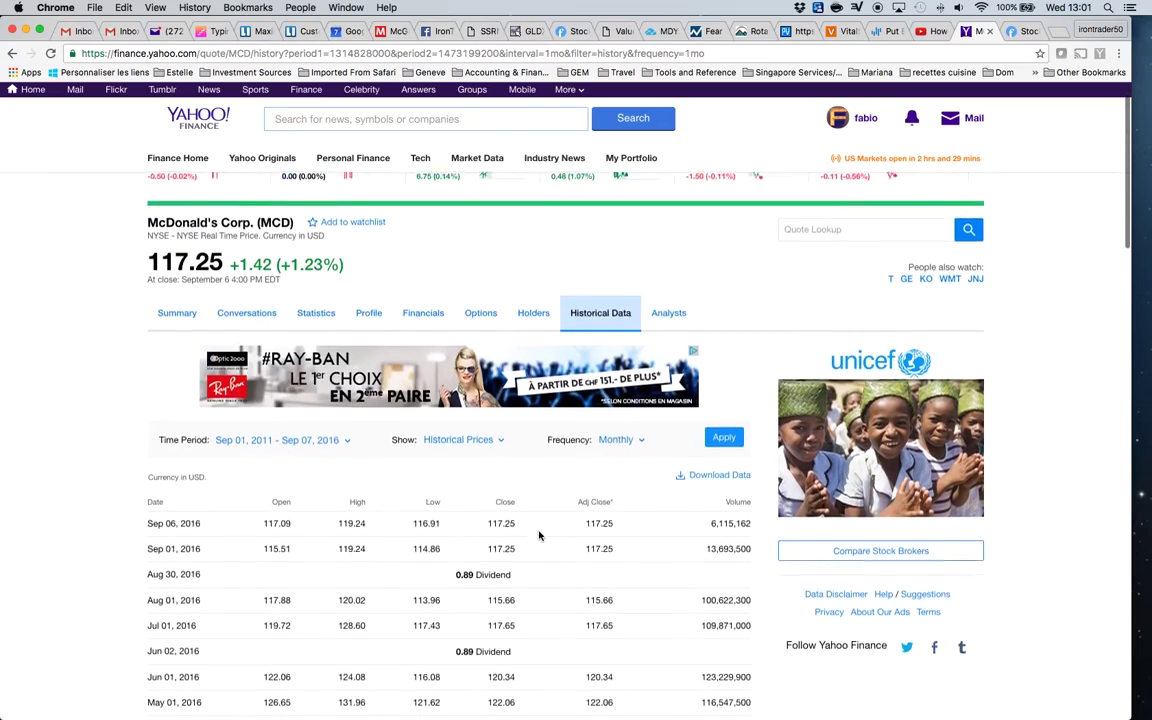
{"action": "left_click", "coordinate": [717, 339]}
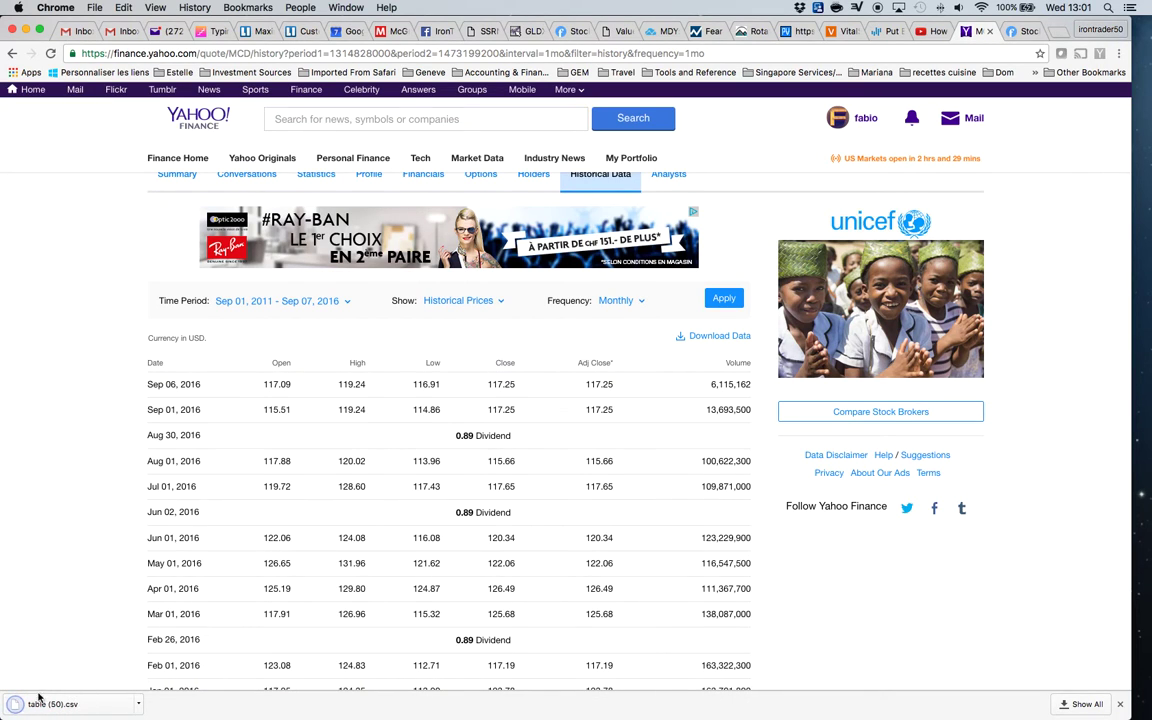
{"action": "left_click", "coordinate": [62, 704]}
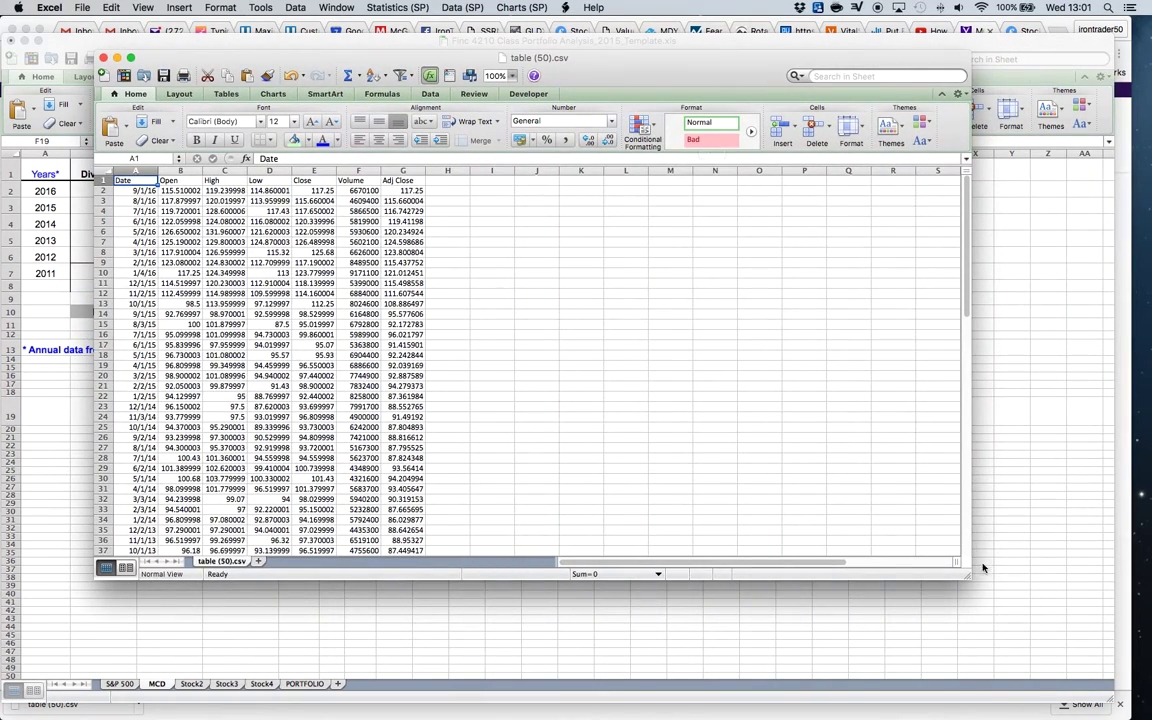
{"action": "left_click_drag", "start_coordinate": [968, 577], "coordinate": [1022, 646]}
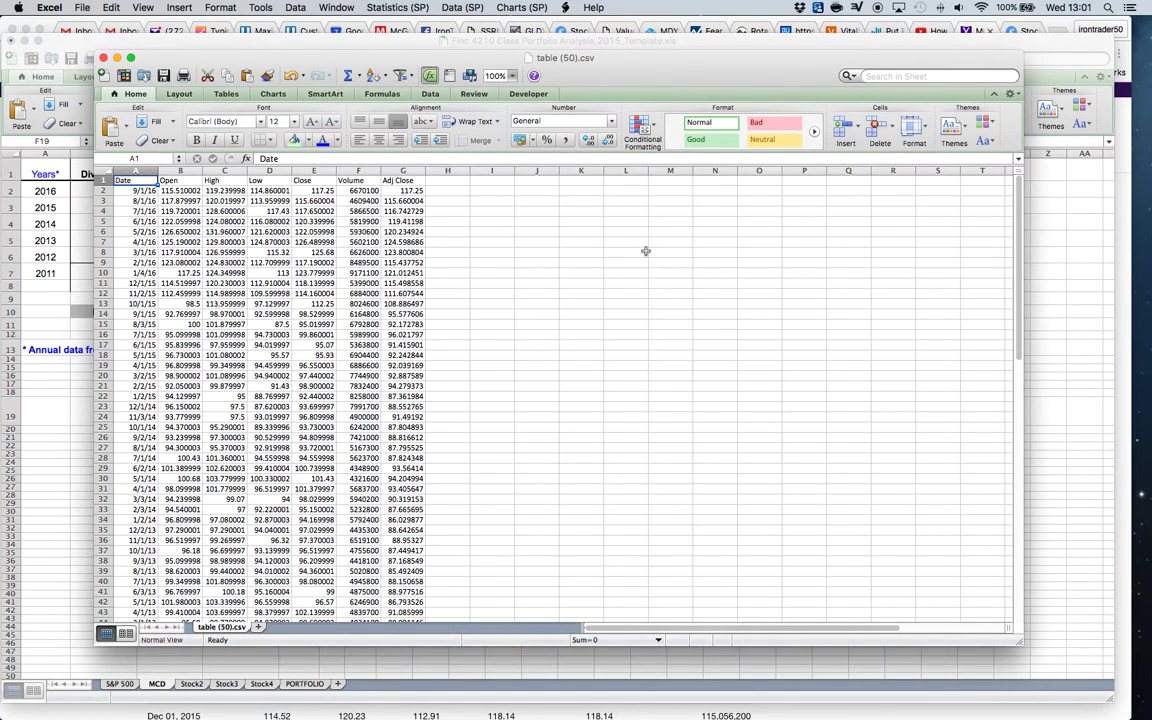
Step: Delete the Open, High, Low, Close and Volume columns, keeping only Date and Adj Close
{"action": "left_click", "coordinate": [183, 171]}
{"action": "left_click_drag", "start_coordinate": [203, 173], "coordinate": [353, 172]}
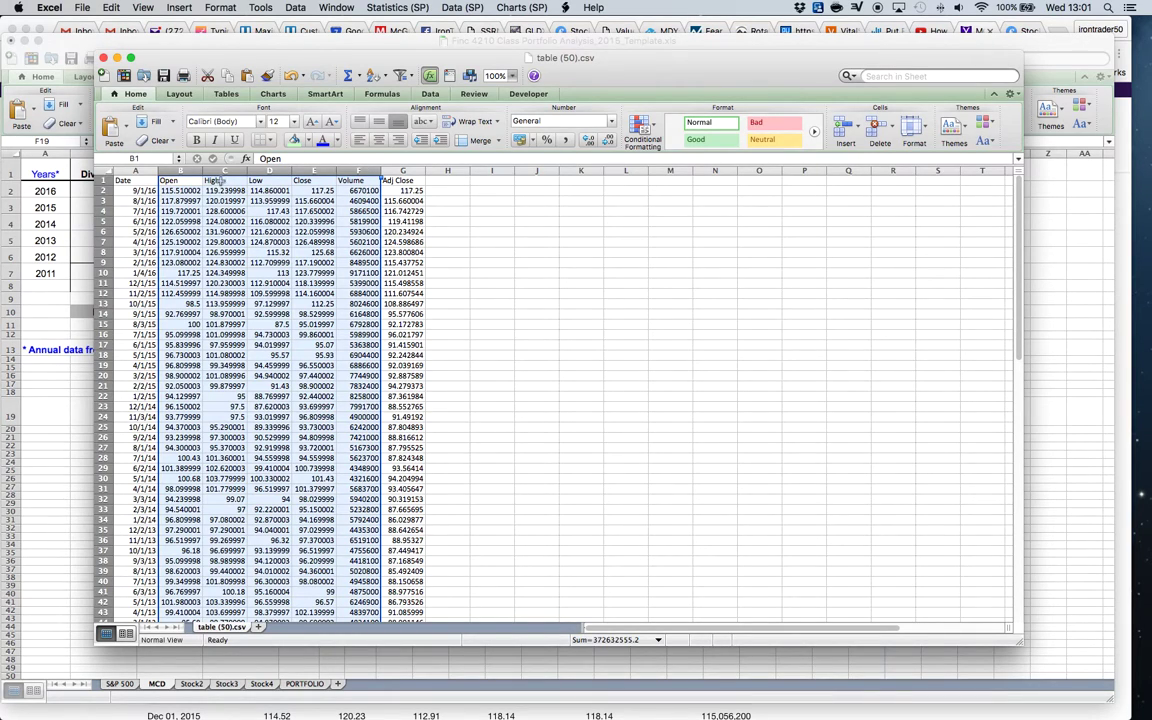
{"action": "left_click", "coordinate": [112, 8]}
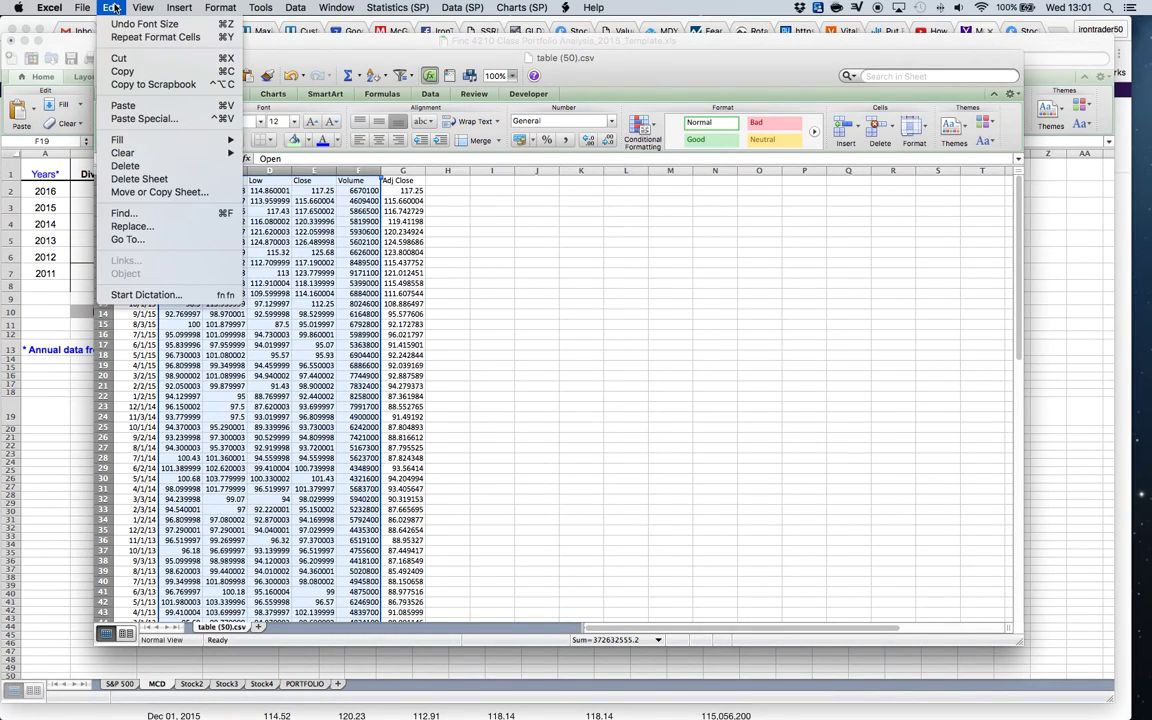
{"action": "left_click", "coordinate": [127, 166]}
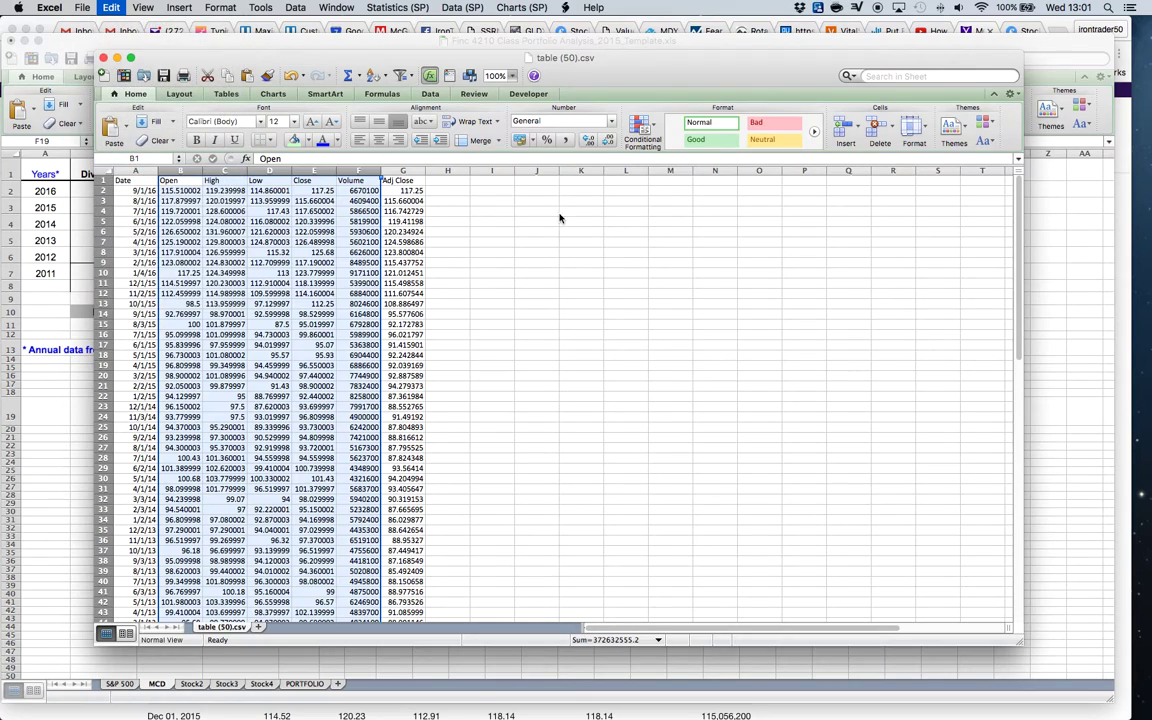
{"action": "left_click", "coordinate": [450, 272]}
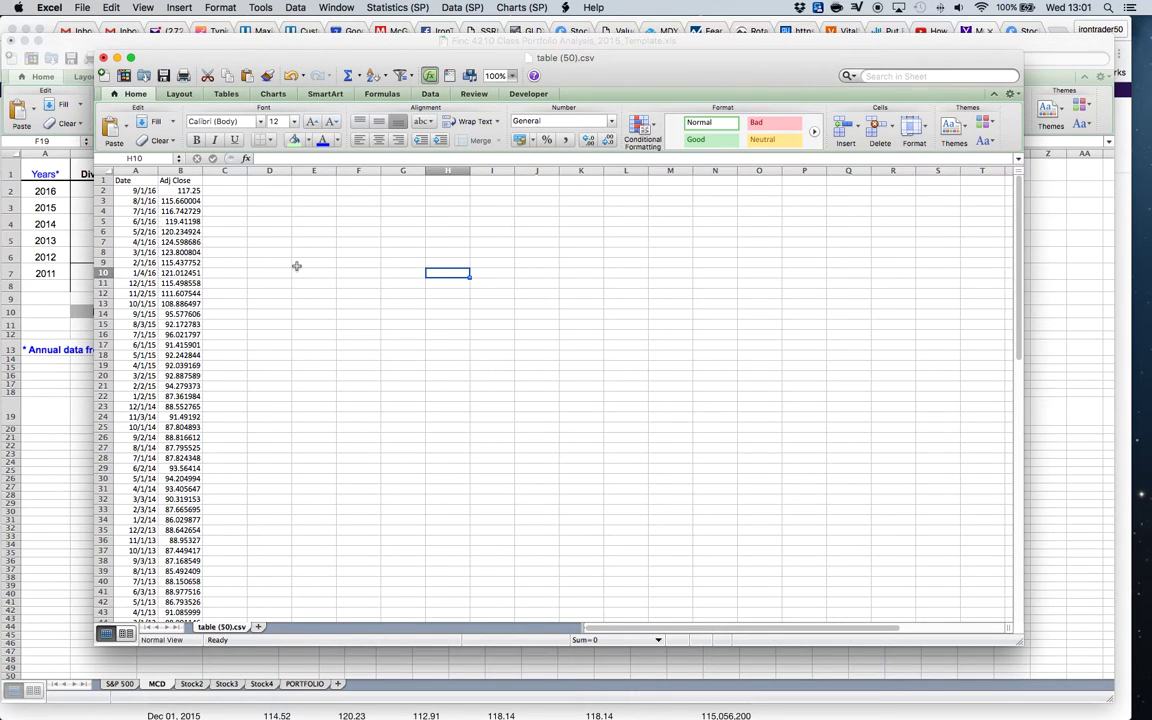
Step: Fill the date and adjusted close cells for 9/1/16 and 9/1/15 with light green
{"action": "scroll", "coordinate": [328, 344], "scroll_direction": "down", "scroll_amount": 7}
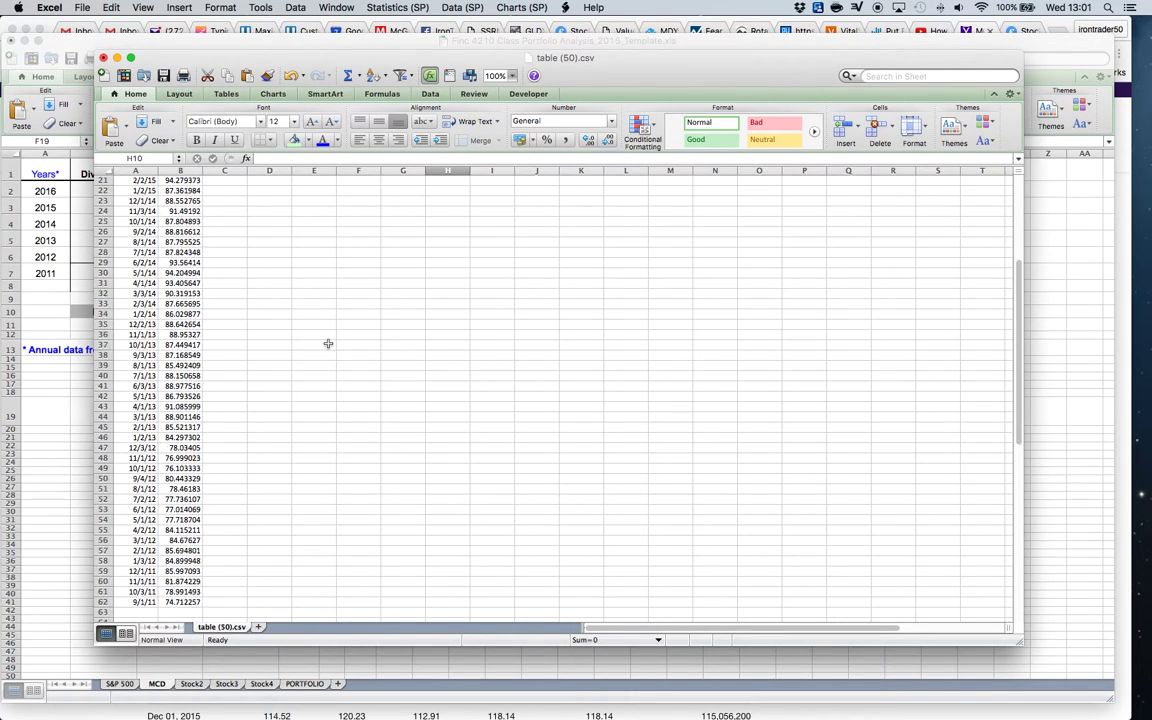
{"action": "scroll", "coordinate": [328, 344], "scroll_direction": "down", "scroll_amount": 6}
{"action": "scroll", "coordinate": [328, 344], "scroll_direction": "up", "scroll_amount": 15}
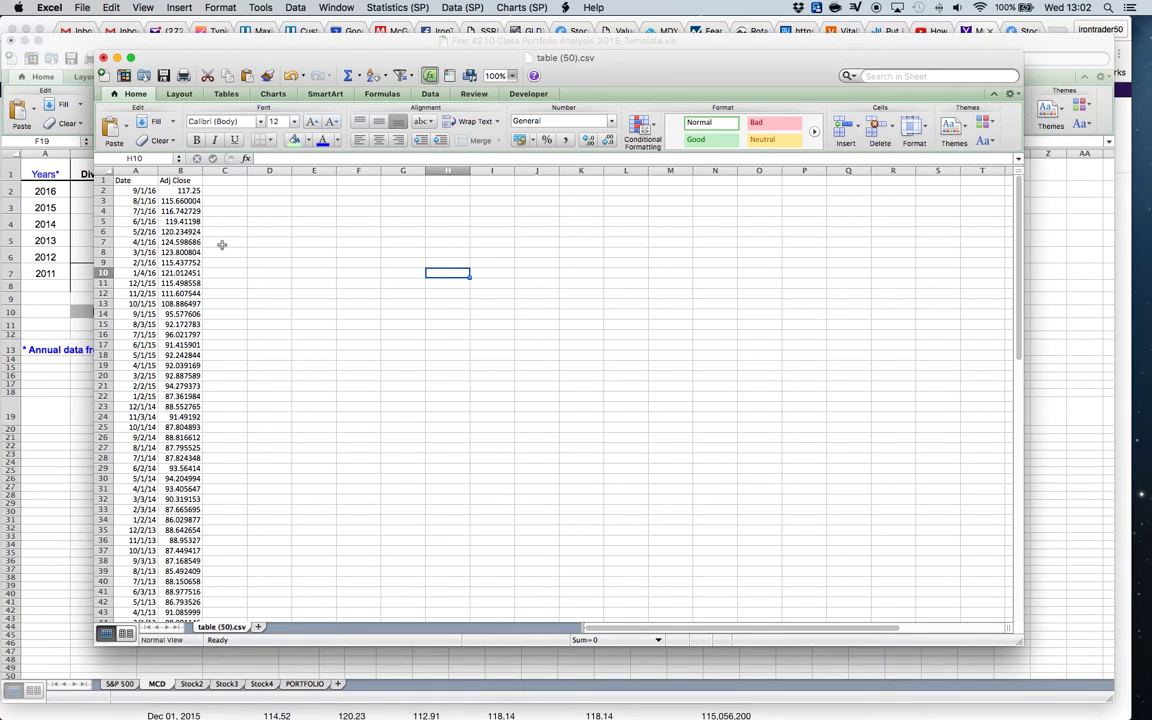
{"action": "left_click", "coordinate": [131, 190]}
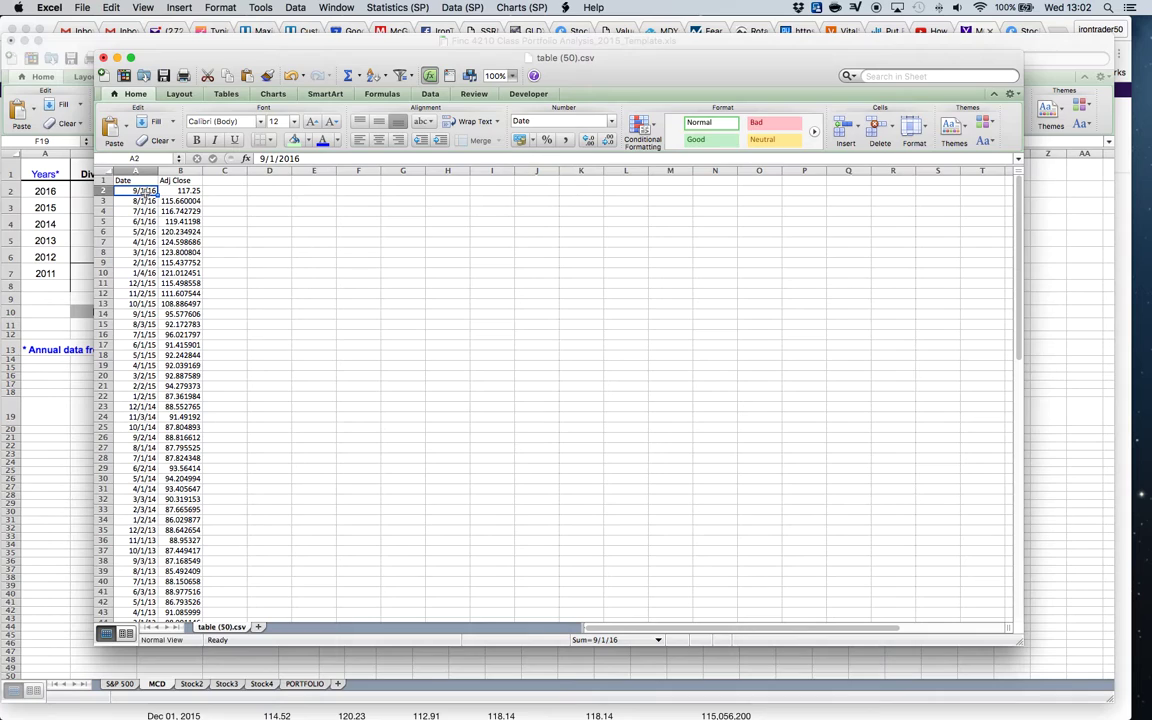
{"action": "left_click_drag", "start_coordinate": [147, 190], "coordinate": [196, 190]}
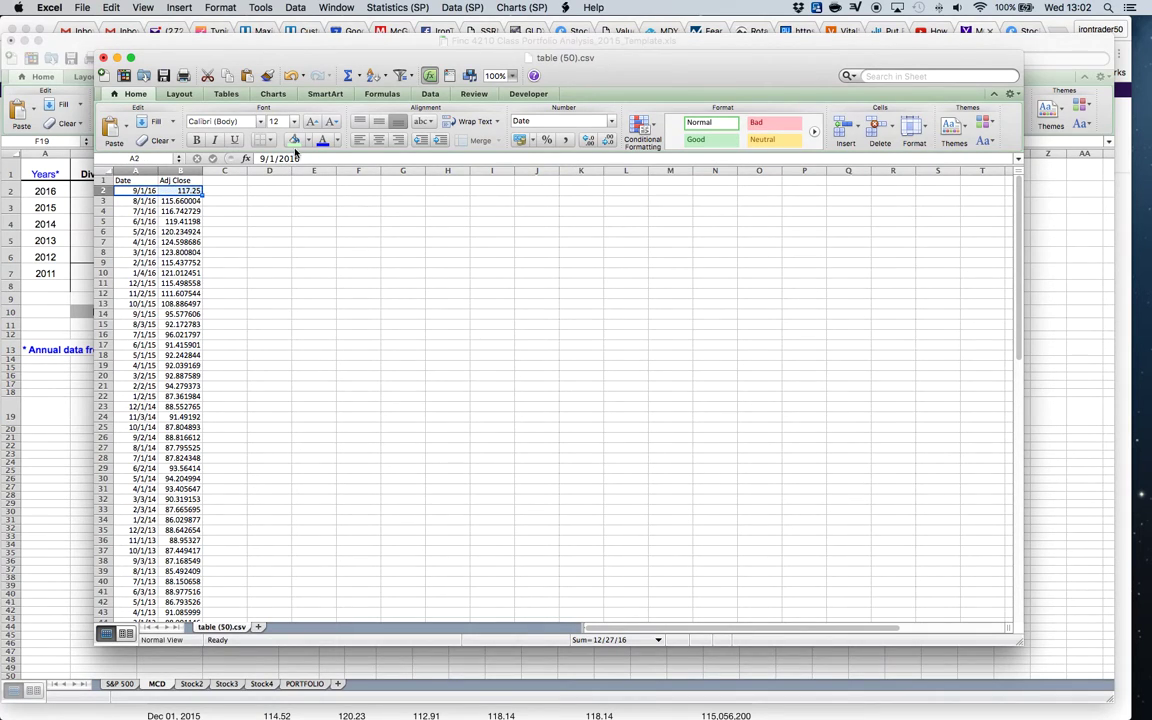
{"action": "left_click", "coordinate": [294, 140]}
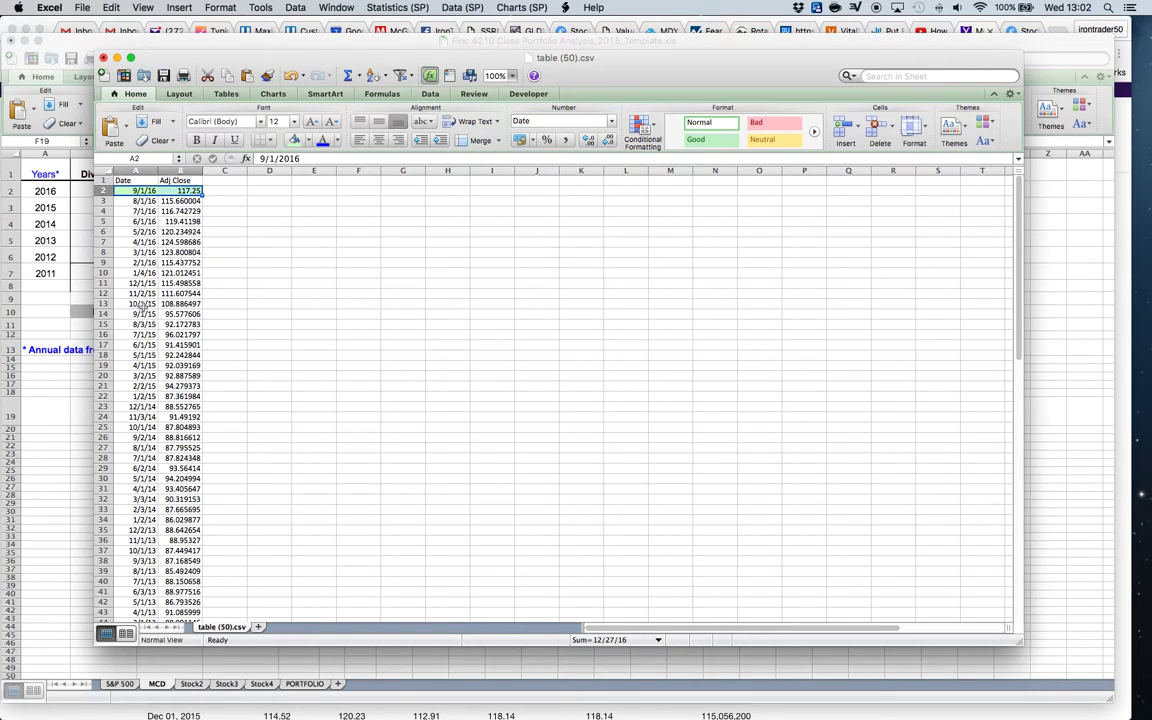
{"action": "left_click_drag", "start_coordinate": [135, 314], "coordinate": [185, 314]}
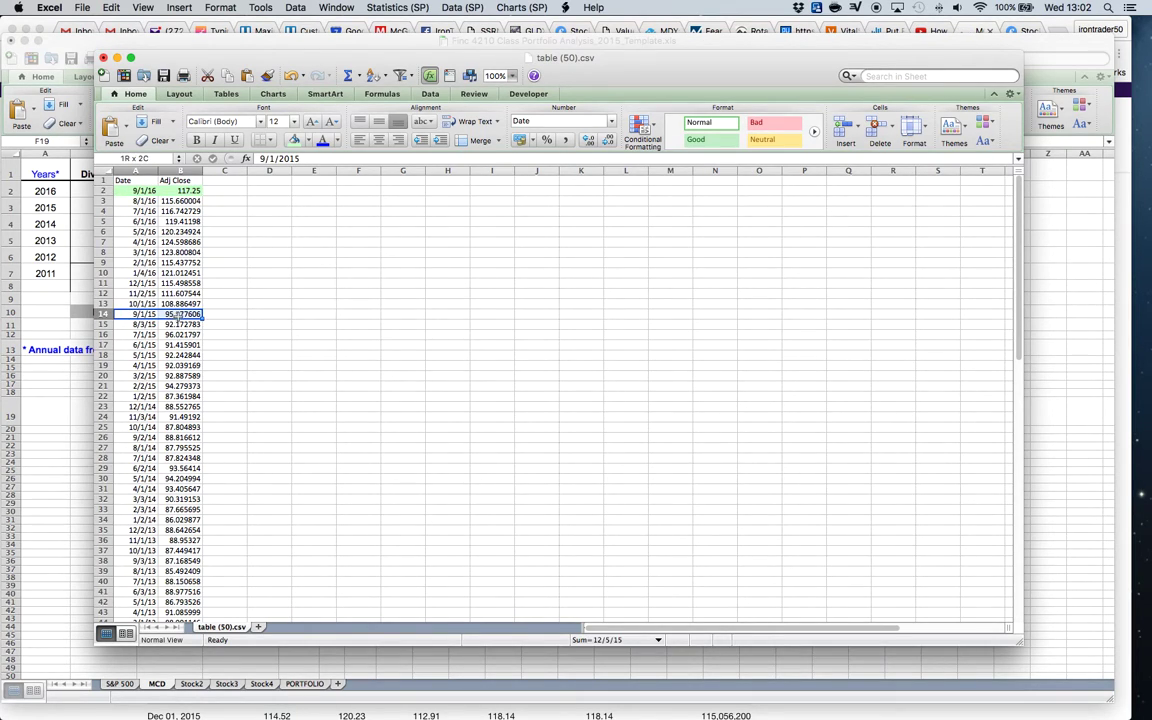
{"action": "left_click", "coordinate": [294, 140]}
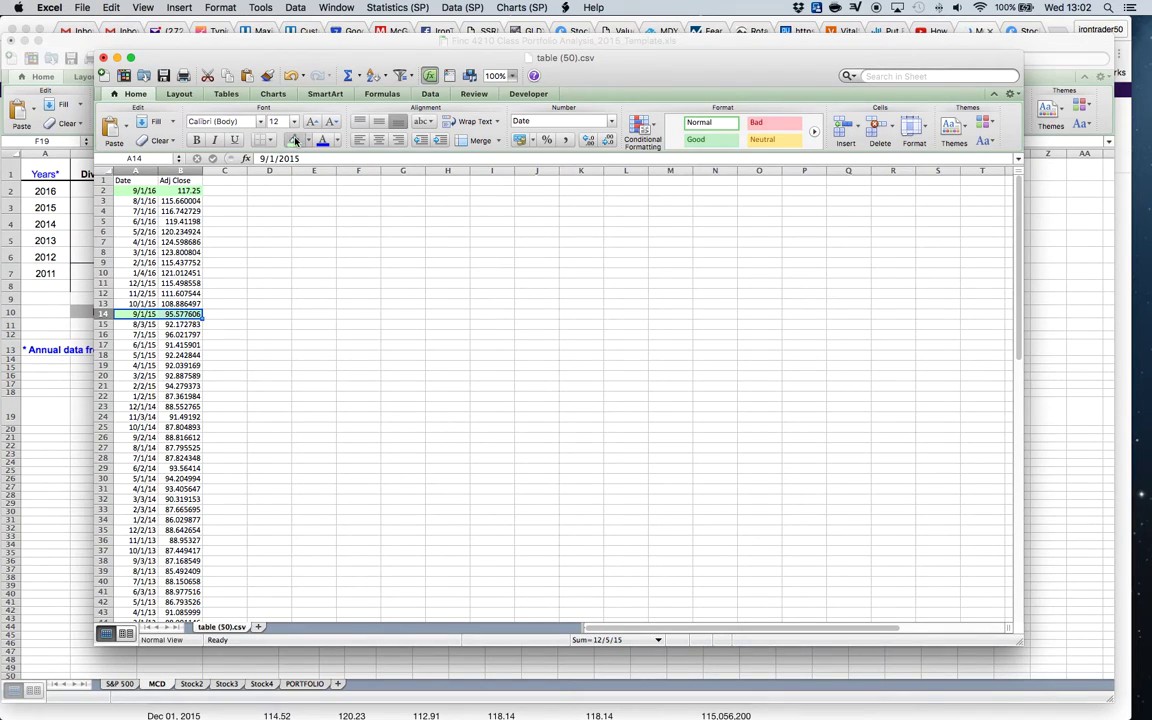
{"action": "left_click", "coordinate": [269, 252]}
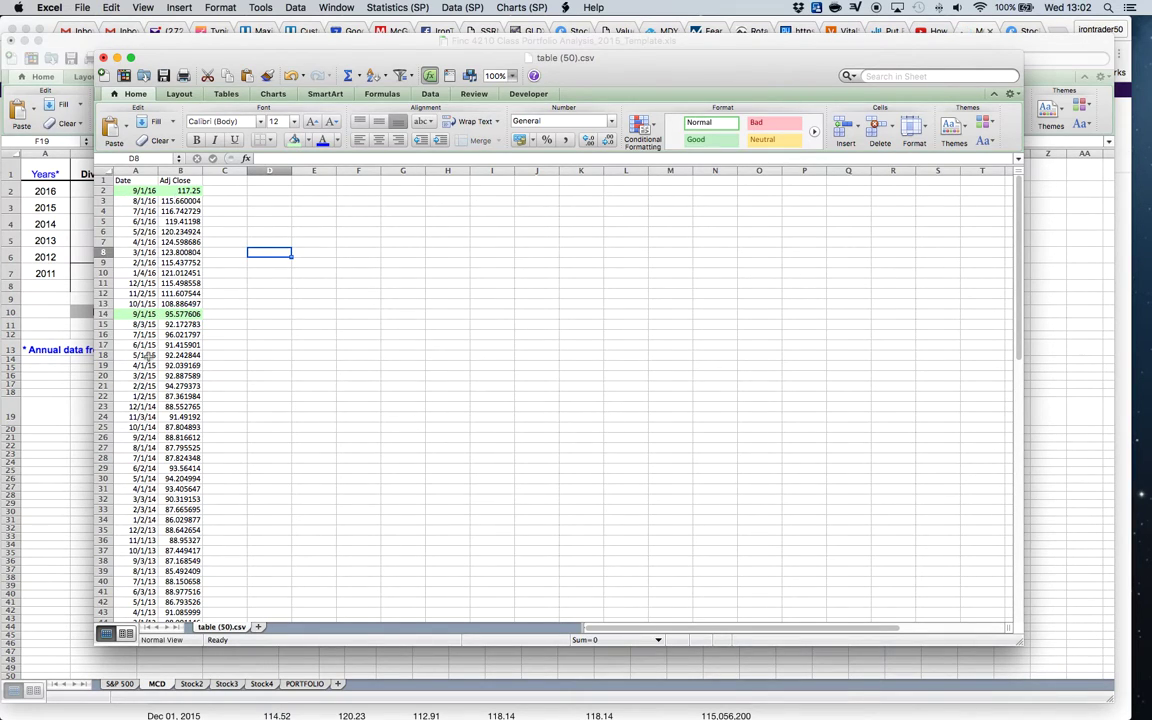
Step: Fill the date and adjusted close cells for 9/2/14 and 9/3/13 with light green
{"action": "scroll", "coordinate": [247, 328], "scroll_direction": "down", "scroll_amount": 5}
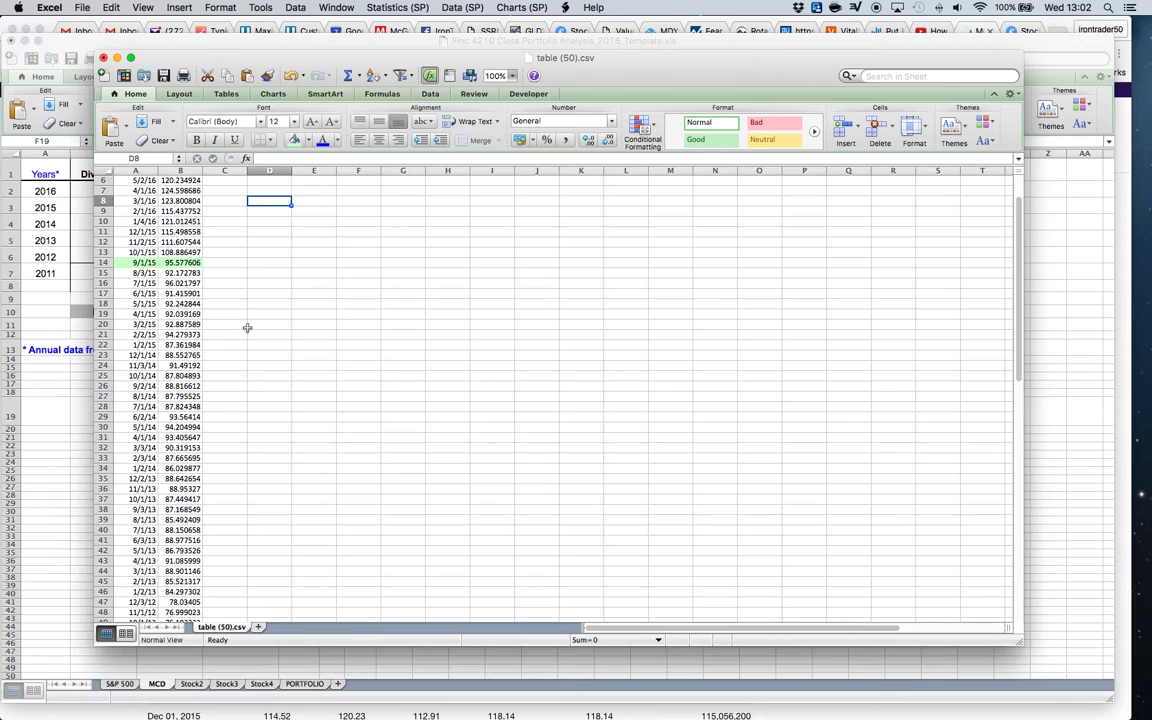
{"action": "scroll", "coordinate": [247, 328], "scroll_direction": "down", "scroll_amount": 4}
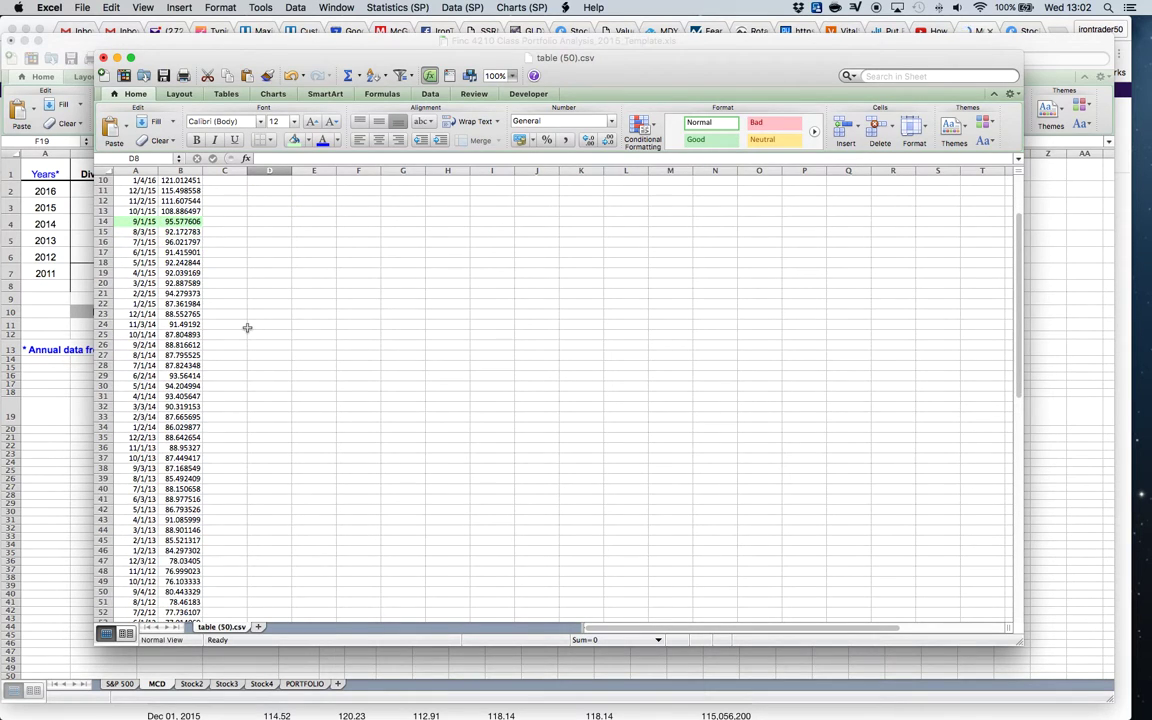
{"action": "scroll", "coordinate": [247, 328], "scroll_direction": "down", "scroll_amount": 2}
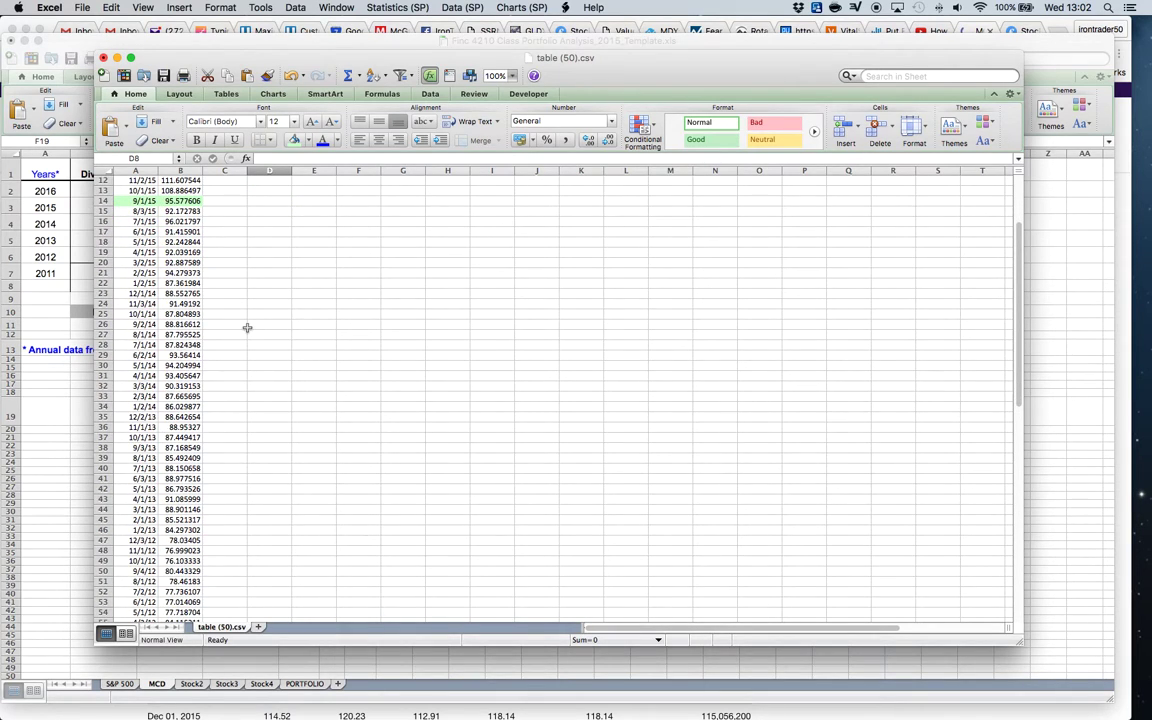
{"action": "left_click", "coordinate": [177, 201]}
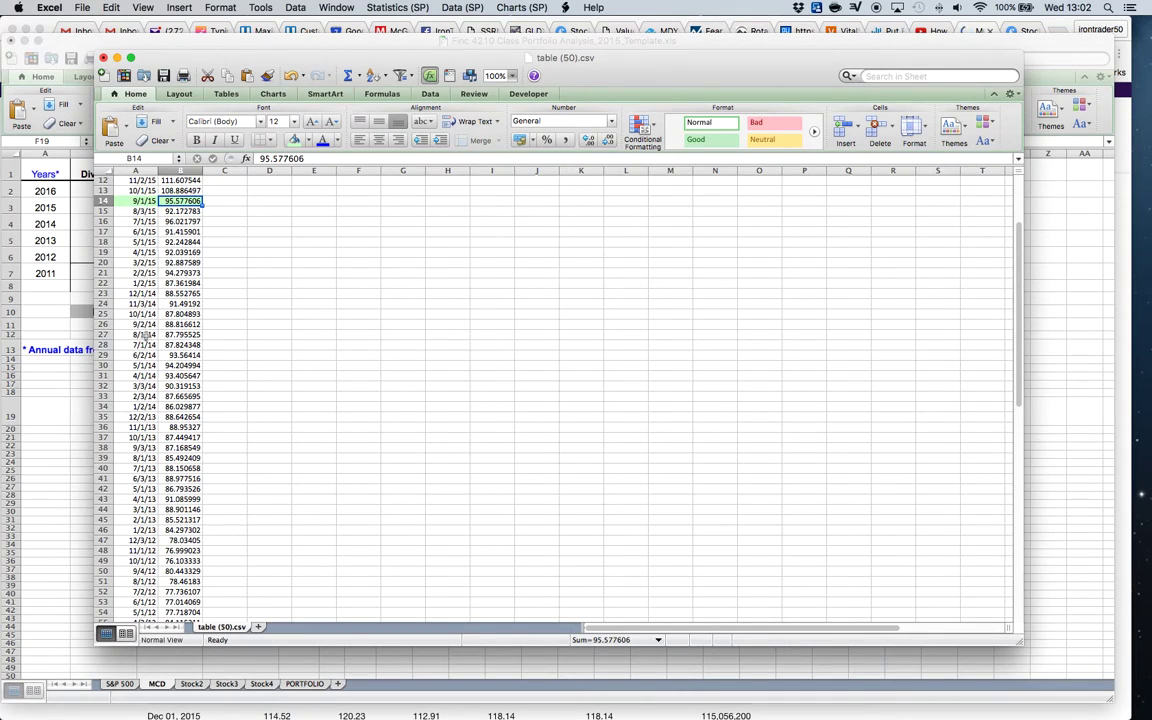
{"action": "left_click_drag", "start_coordinate": [141, 325], "coordinate": [182, 325]}
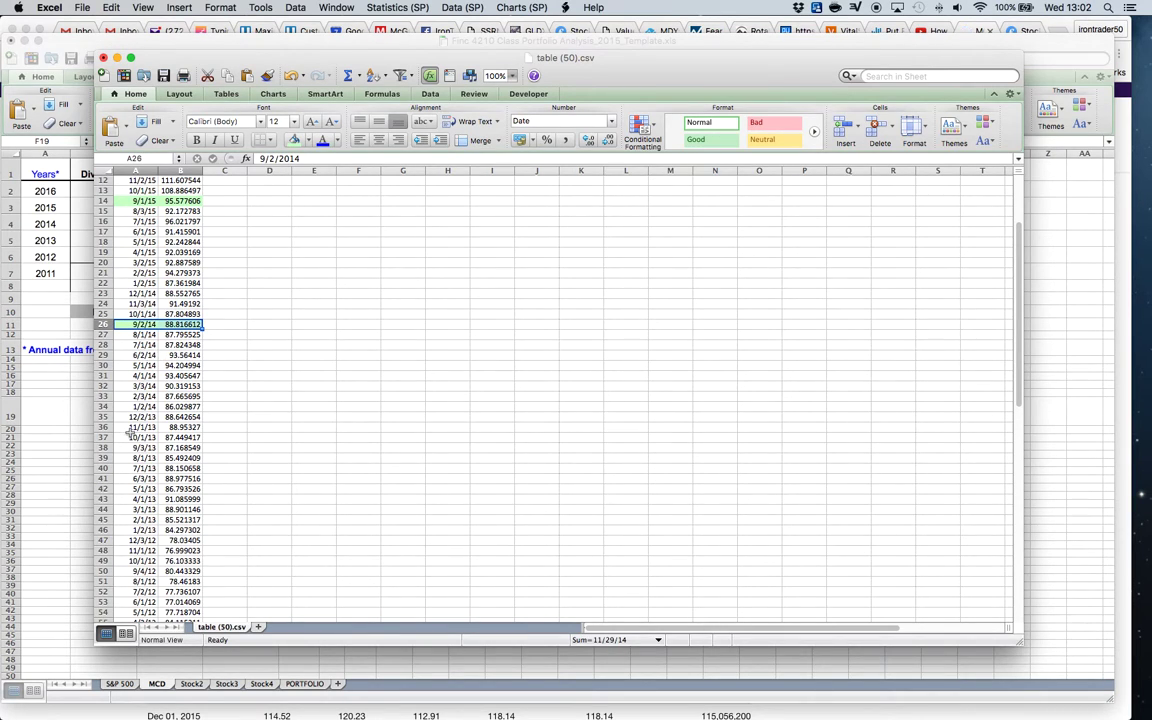
{"action": "scroll", "coordinate": [230, 370], "scroll_direction": "down", "scroll_amount": 3}
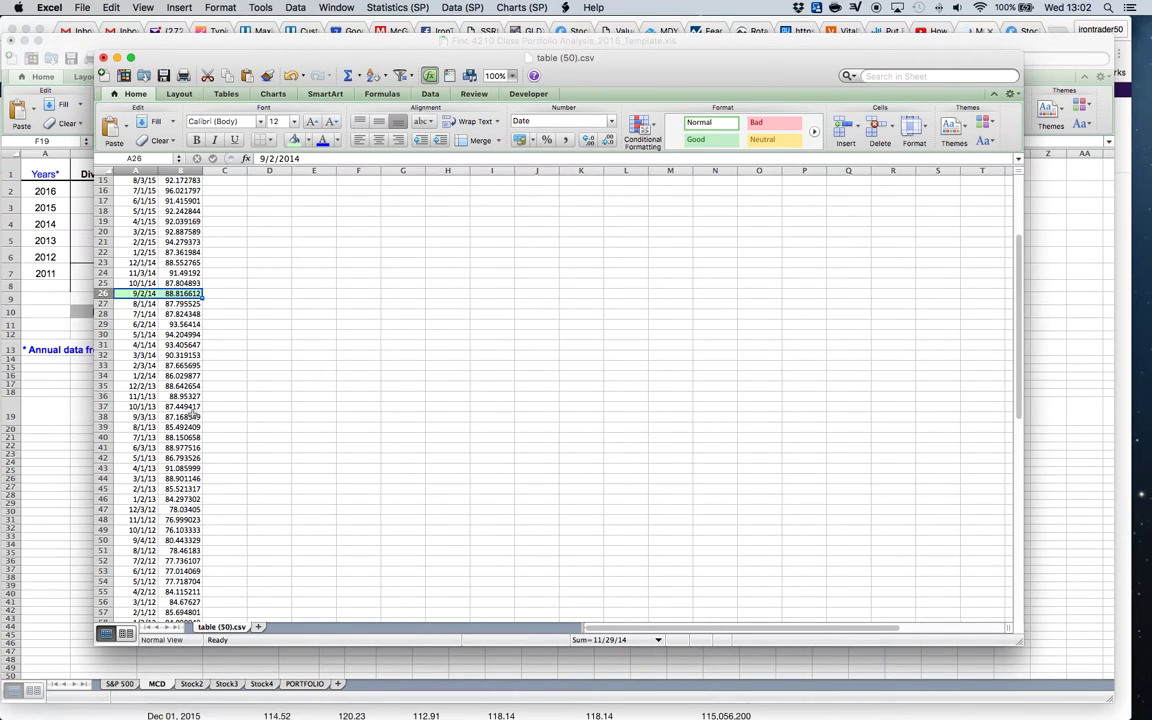
{"action": "scroll", "coordinate": [245, 380], "scroll_direction": "down", "scroll_amount": 3}
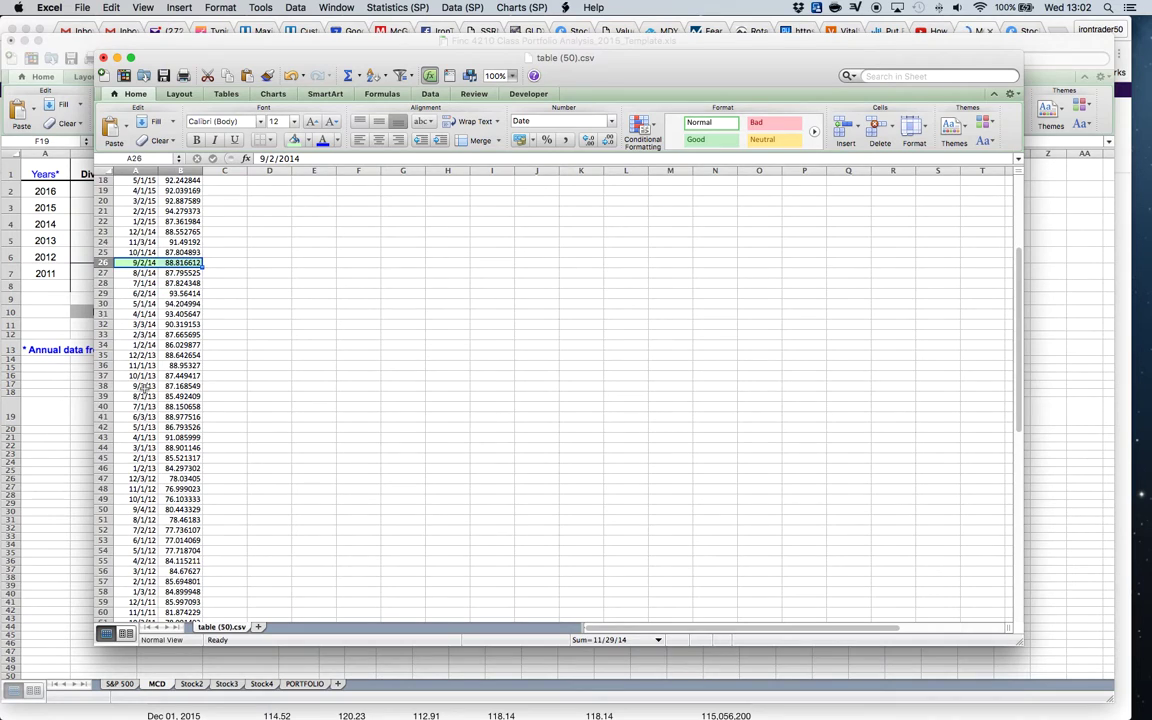
{"action": "left_click_drag", "start_coordinate": [145, 386], "coordinate": [182, 386]}
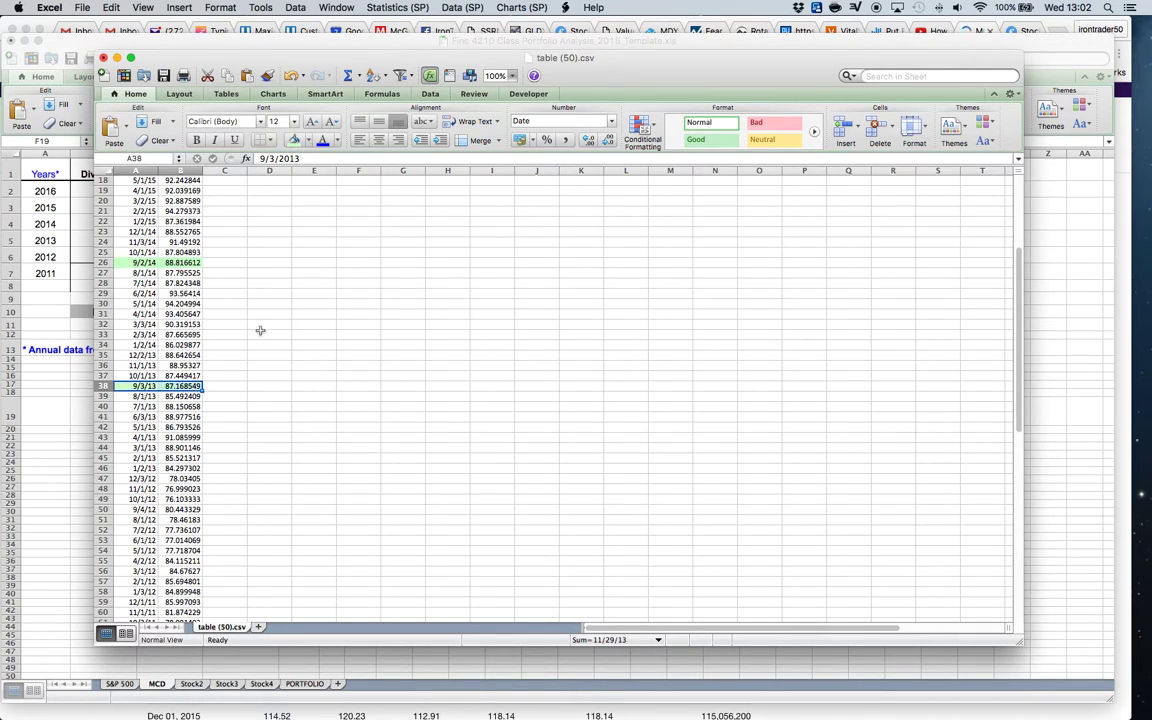
Step: Fill the date and adjusted close cells for 9/4/12 and 9/1/11 with light green
{"action": "scroll", "coordinate": [237, 414], "scroll_direction": "down", "scroll_amount": 14}
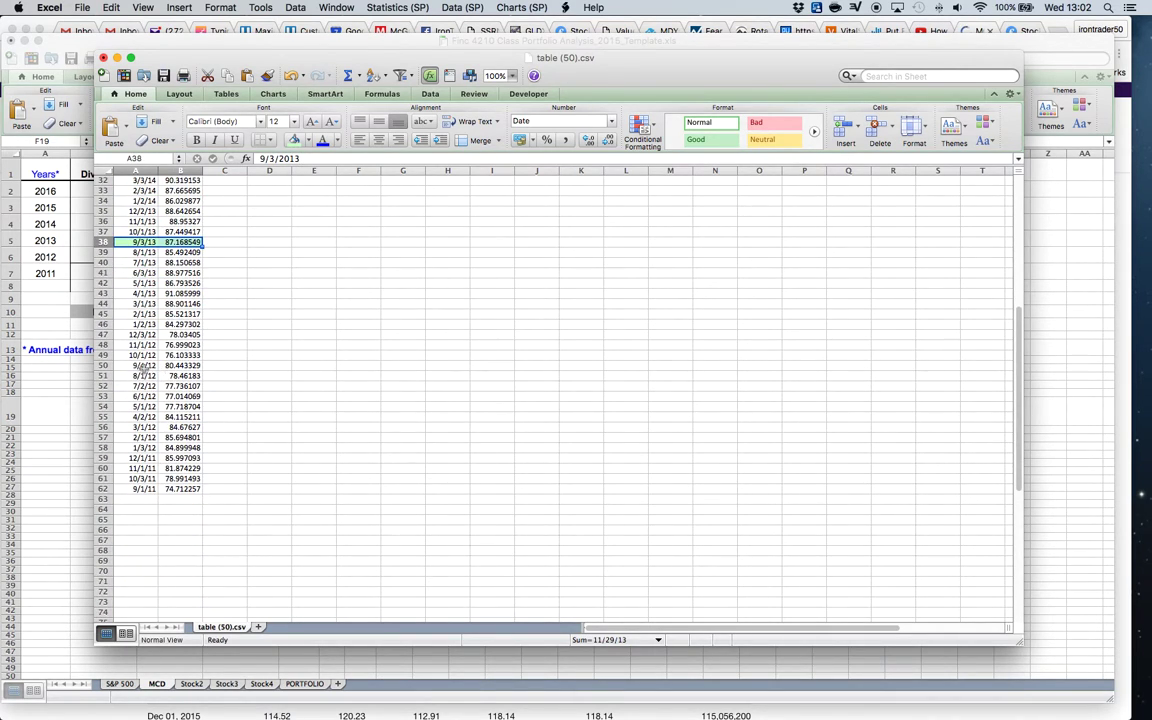
{"action": "left_click_drag", "start_coordinate": [143, 366], "coordinate": [185, 366]}
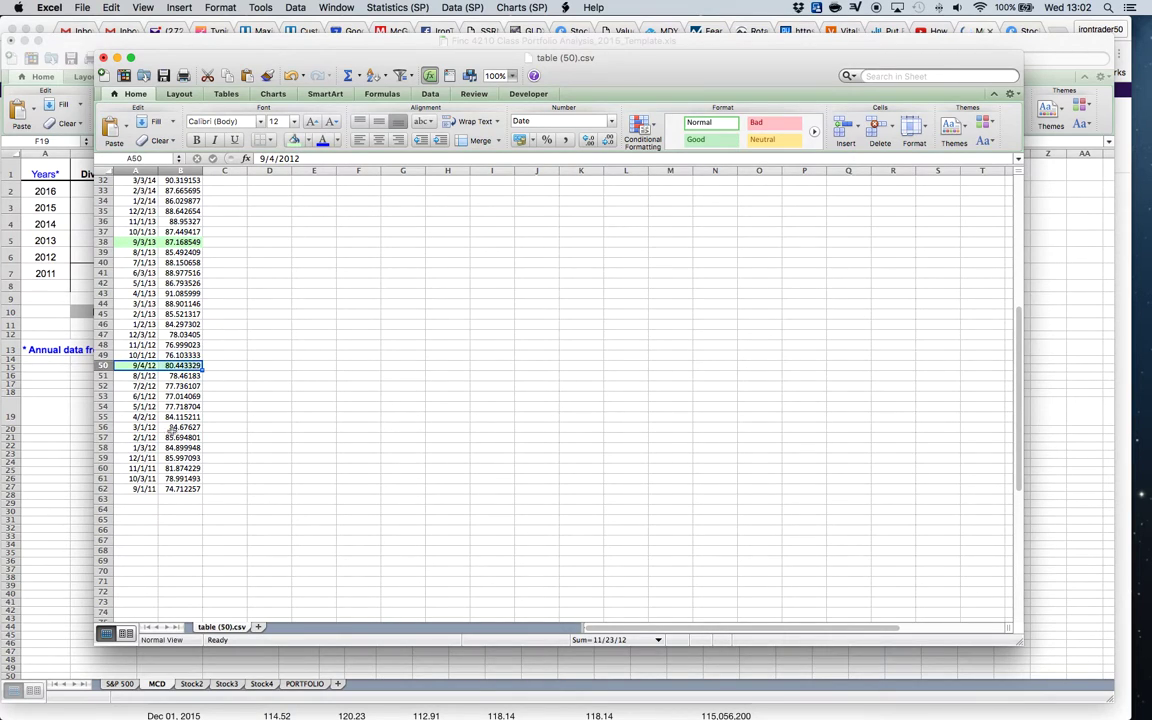
{"action": "left_click_drag", "start_coordinate": [143, 489], "coordinate": [185, 489]}
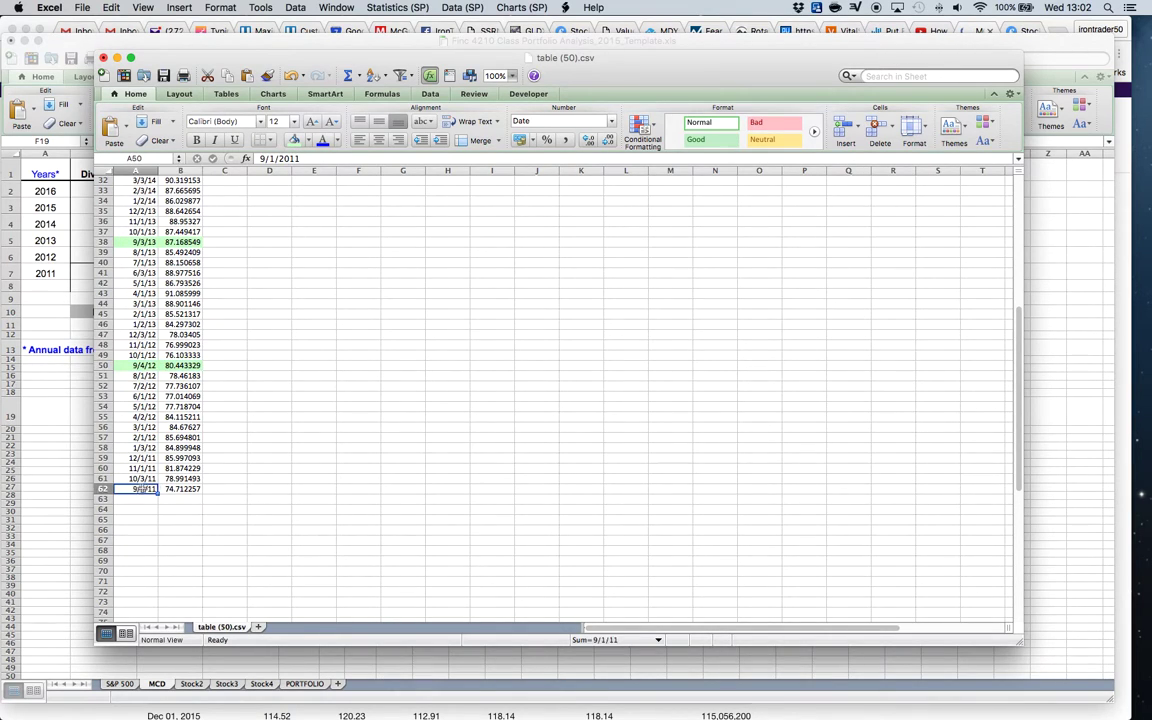
{"action": "left_click", "coordinate": [295, 139]}
Step: Delete the unmarked monthly rows from 8/1/16 to 10/1/15 and from 8/3/15 to 10/1/14
{"action": "scroll", "coordinate": [341, 314], "scroll_direction": "up", "scroll_amount": 10}
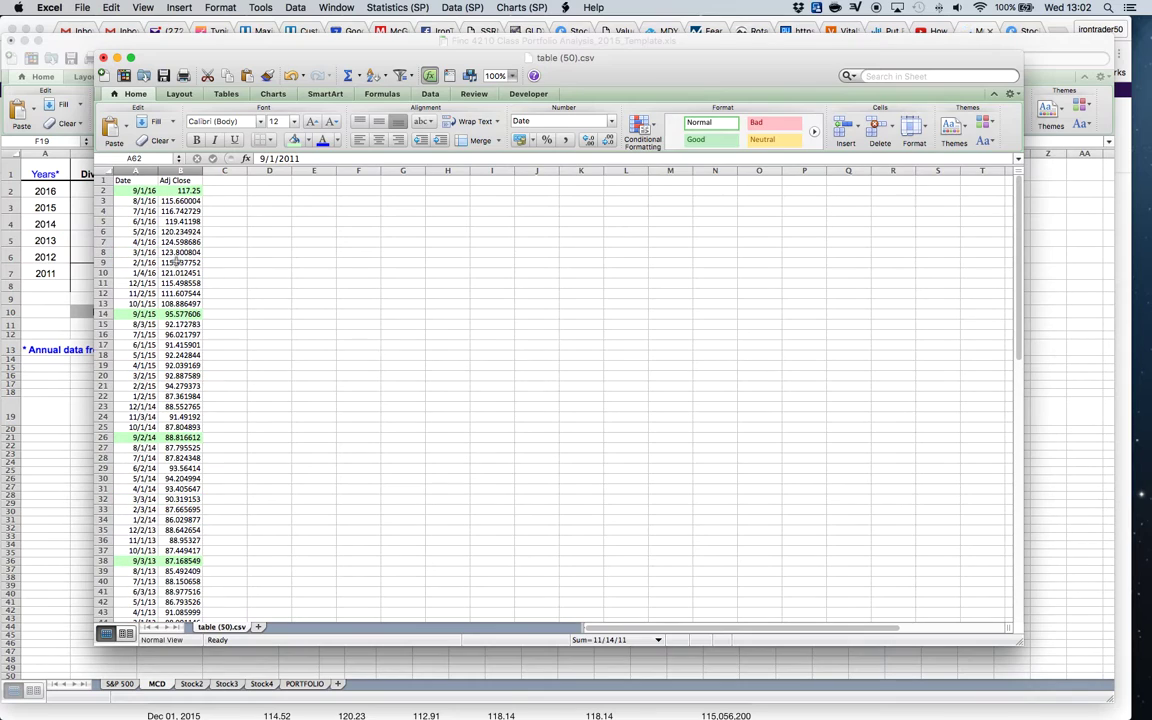
{"action": "left_click_drag", "start_coordinate": [102, 200], "coordinate": [102, 304]}
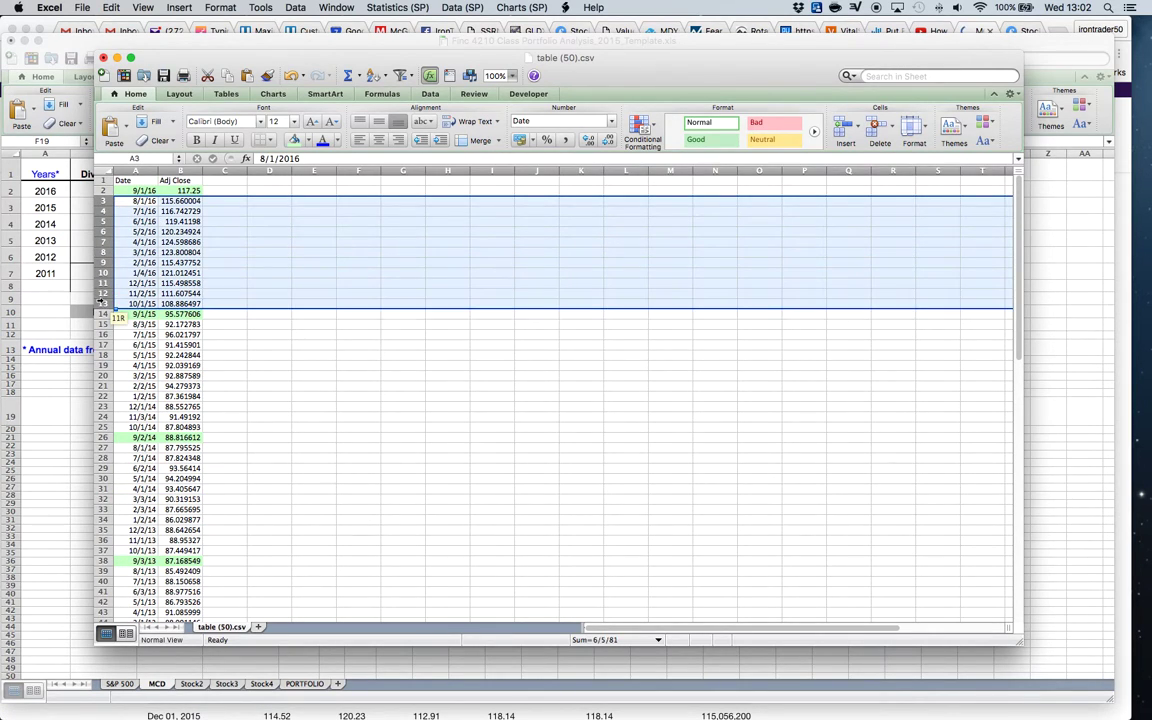
{"action": "left_click", "coordinate": [110, 8]}
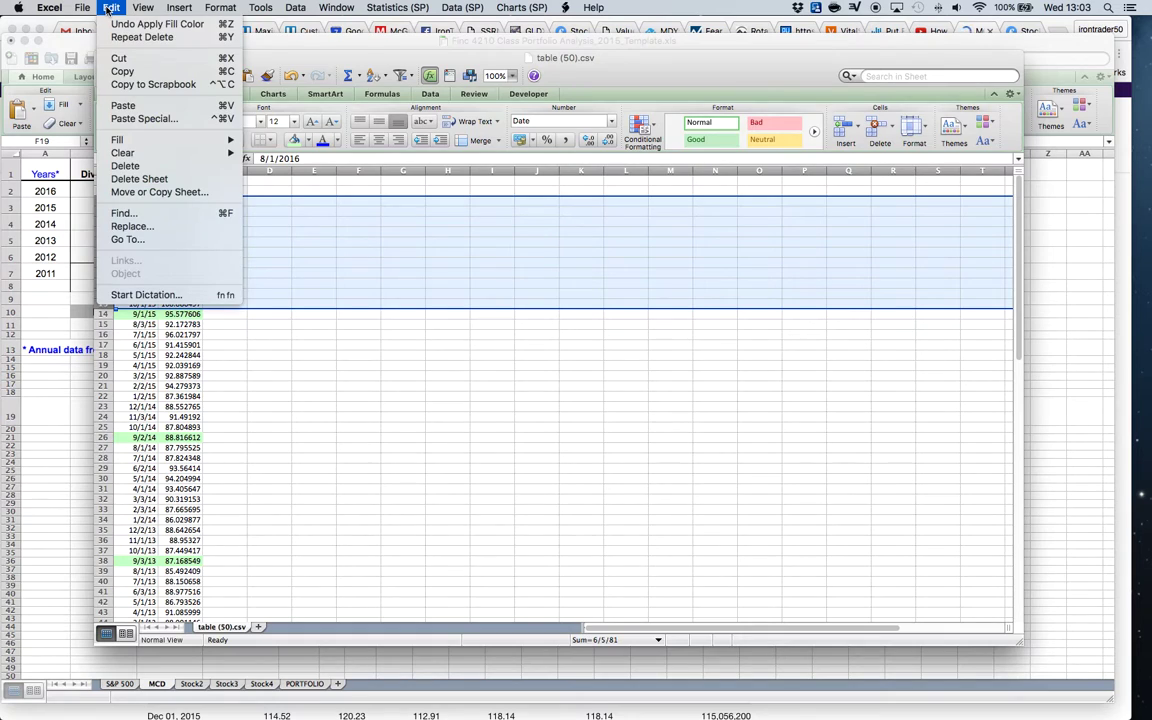
{"action": "left_click", "coordinate": [140, 166]}
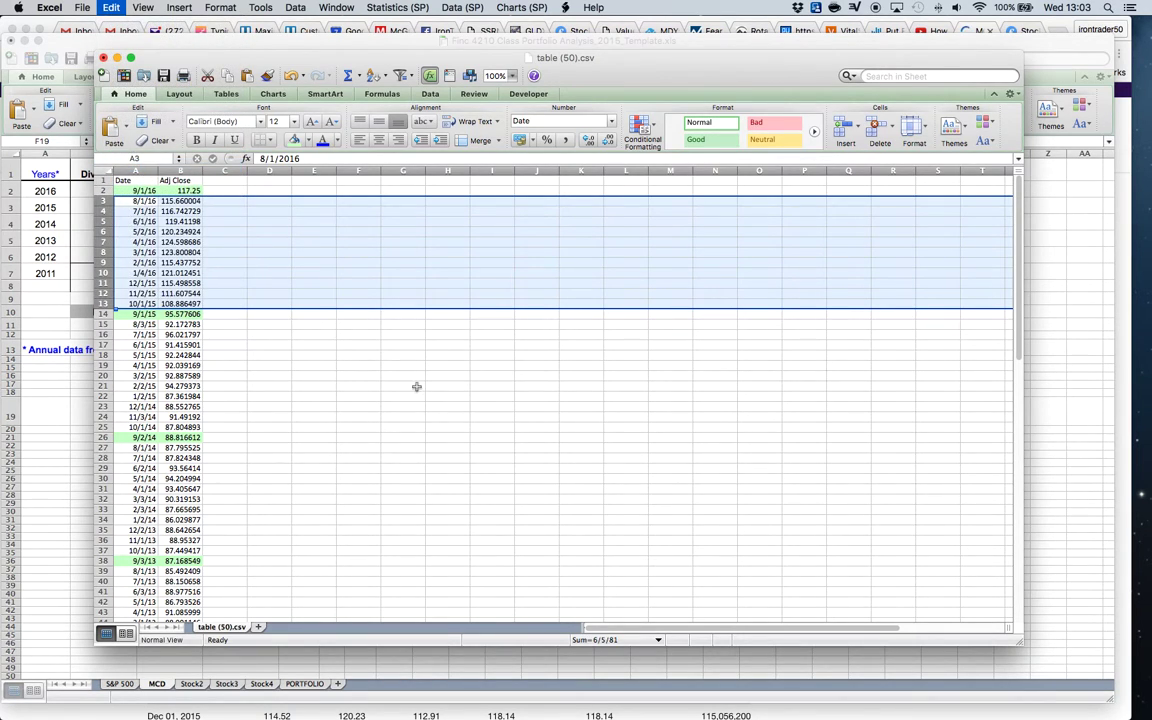
{"action": "left_click", "coordinate": [492, 458]}
{"action": "left_click_drag", "start_coordinate": [101, 211], "coordinate": [101, 318]}
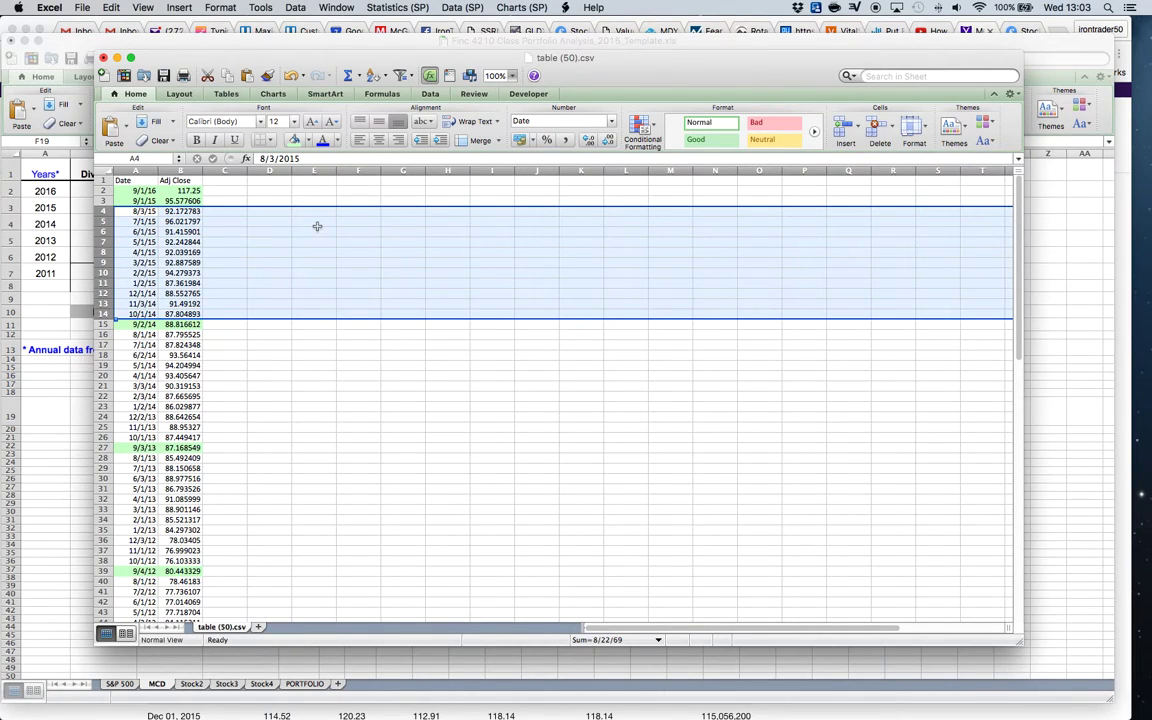
{"action": "left_click", "coordinate": [111, 7]}
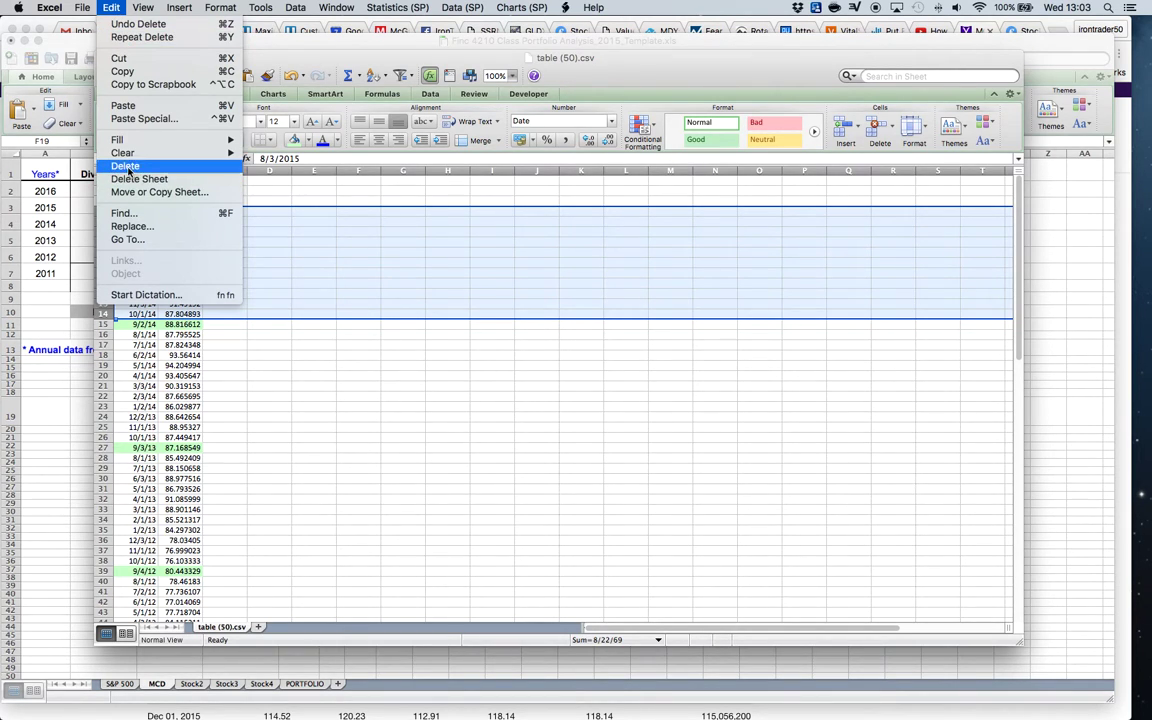
{"action": "left_click", "coordinate": [515, 489]}
{"action": "left_click", "coordinate": [515, 489]}
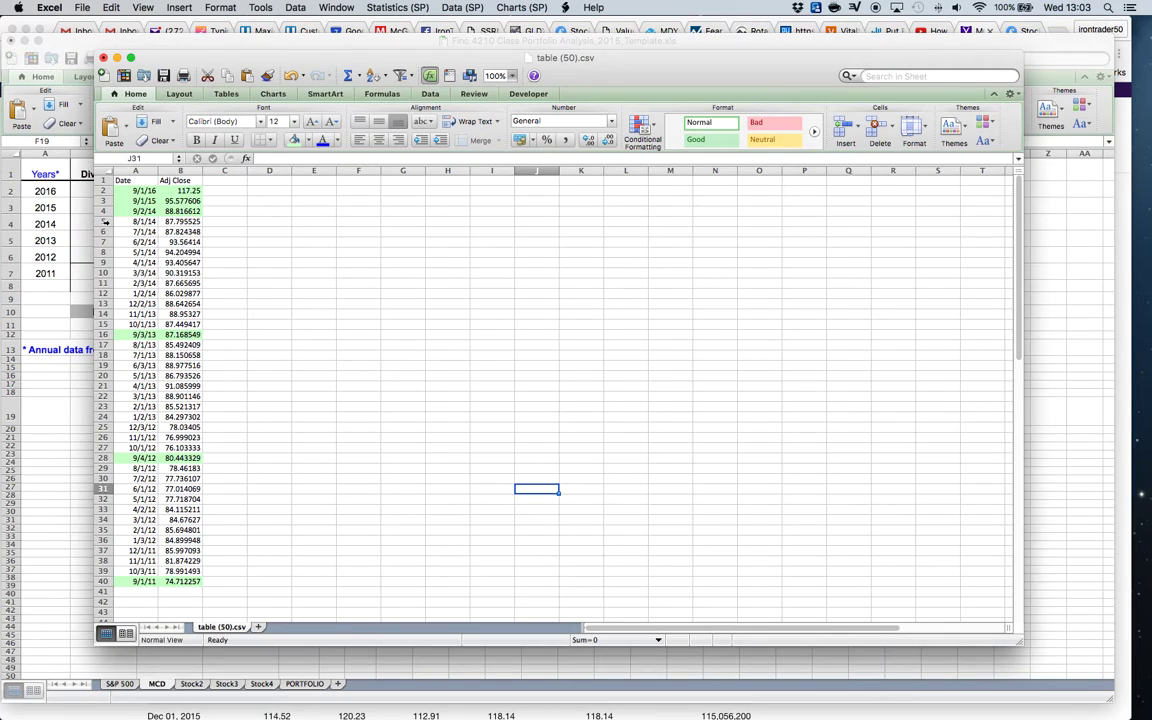
Step: Delete the unmarked monthly rows from 8/1/14 to 10/1/13 and from 8/1/13 to 10/1/12
{"action": "left_click_drag", "start_coordinate": [101, 221], "coordinate": [100, 322]}
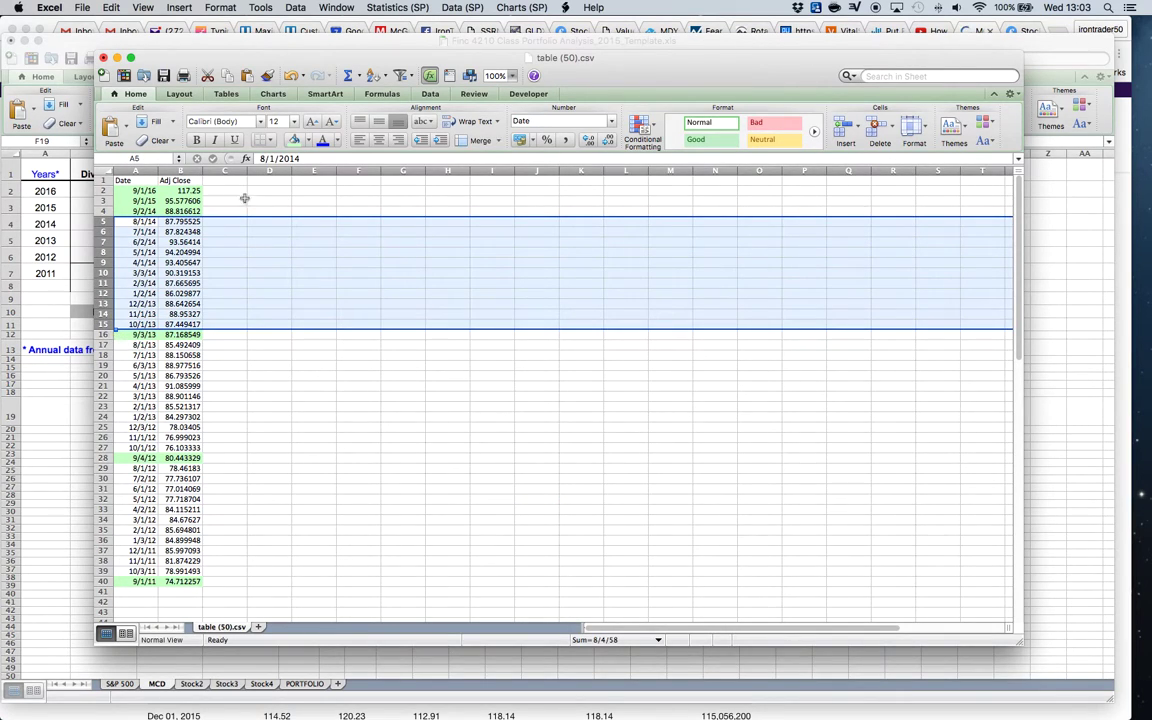
{"action": "left_click", "coordinate": [111, 7]}
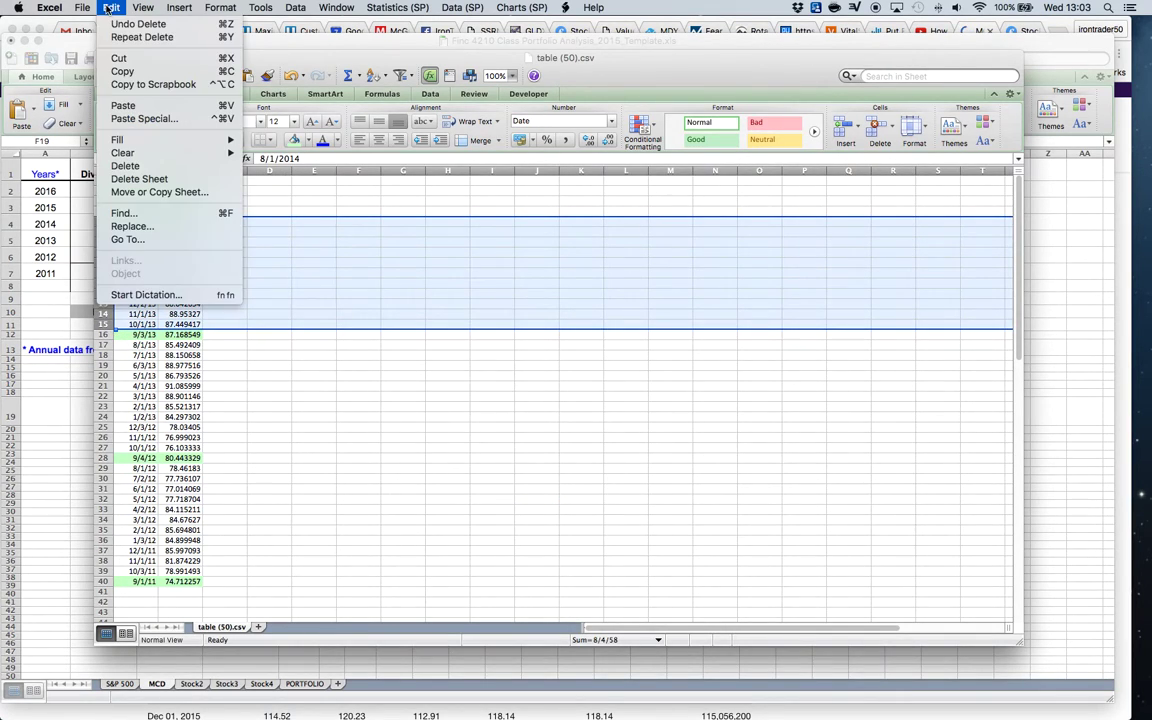
{"action": "left_click", "coordinate": [128, 165]}
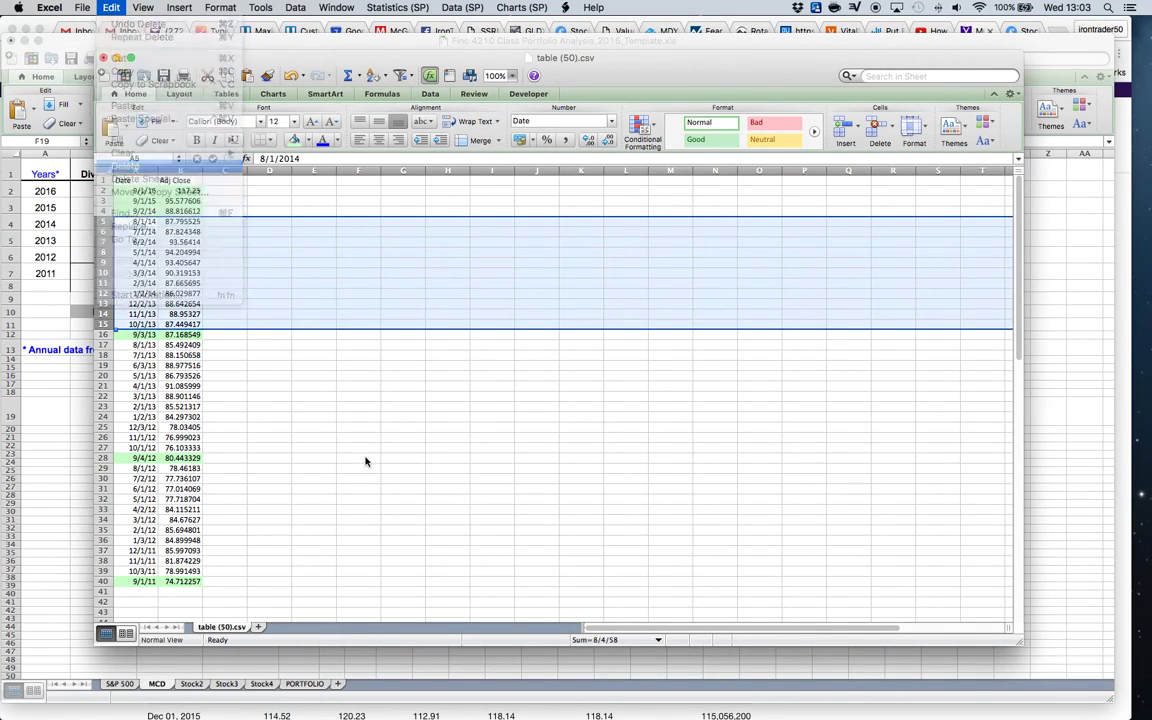
{"action": "left_click", "coordinate": [366, 321]}
{"action": "left_click_drag", "start_coordinate": [102, 231], "coordinate": [103, 326]}
{"action": "left_click", "coordinate": [111, 7]}
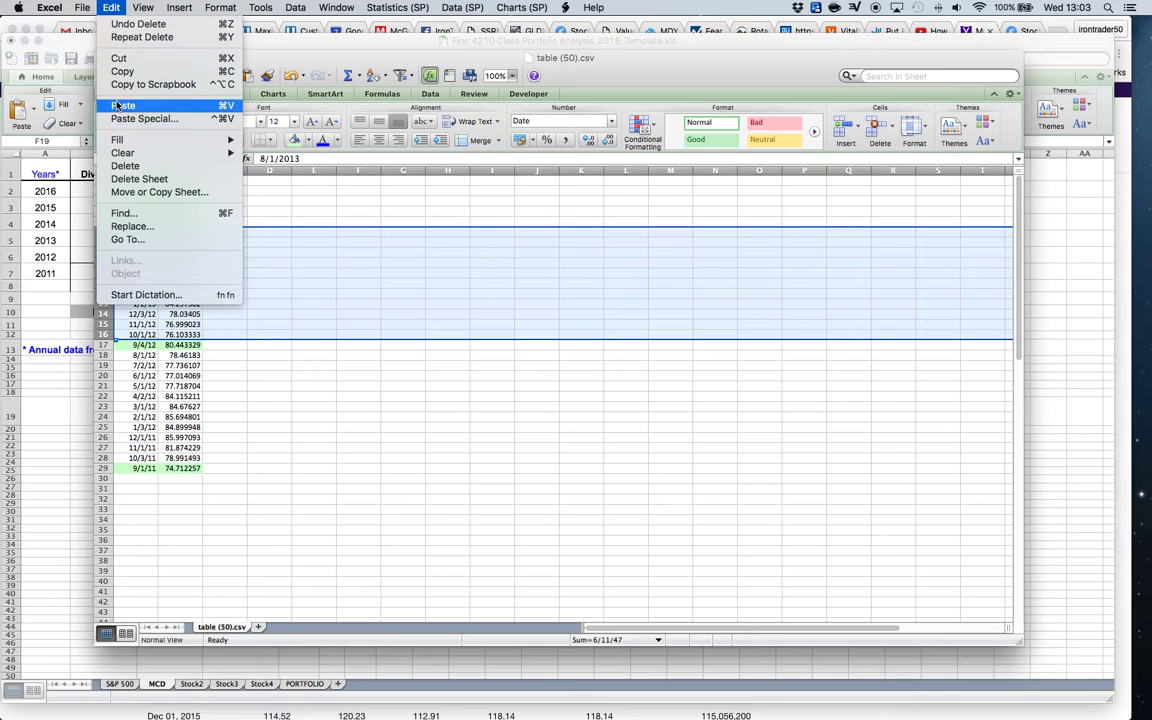
{"action": "left_click", "coordinate": [125, 165]}
{"action": "left_click", "coordinate": [461, 510]}
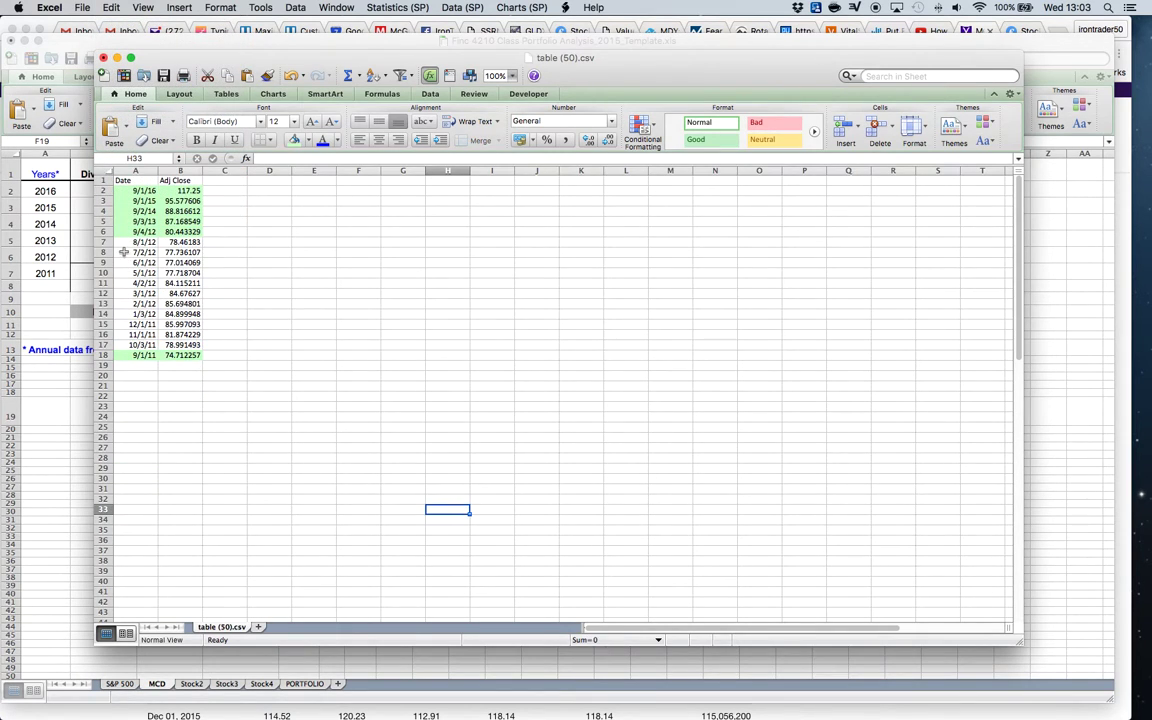
Step: Delete the remaining unmarked rows from 8/1/12 to 10/3/11, keeping only the September prices
{"action": "left_click_drag", "start_coordinate": [102, 243], "coordinate": [102, 345]}
{"action": "left_click", "coordinate": [111, 7]}
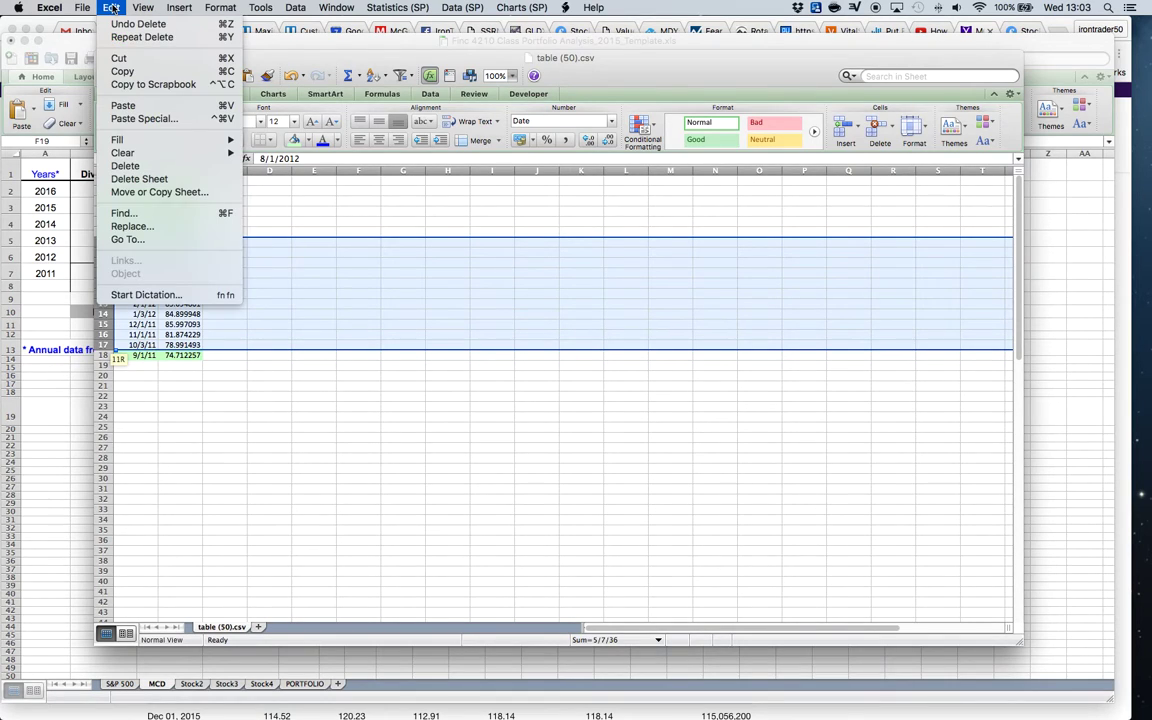
{"action": "left_click", "coordinate": [126, 165]}
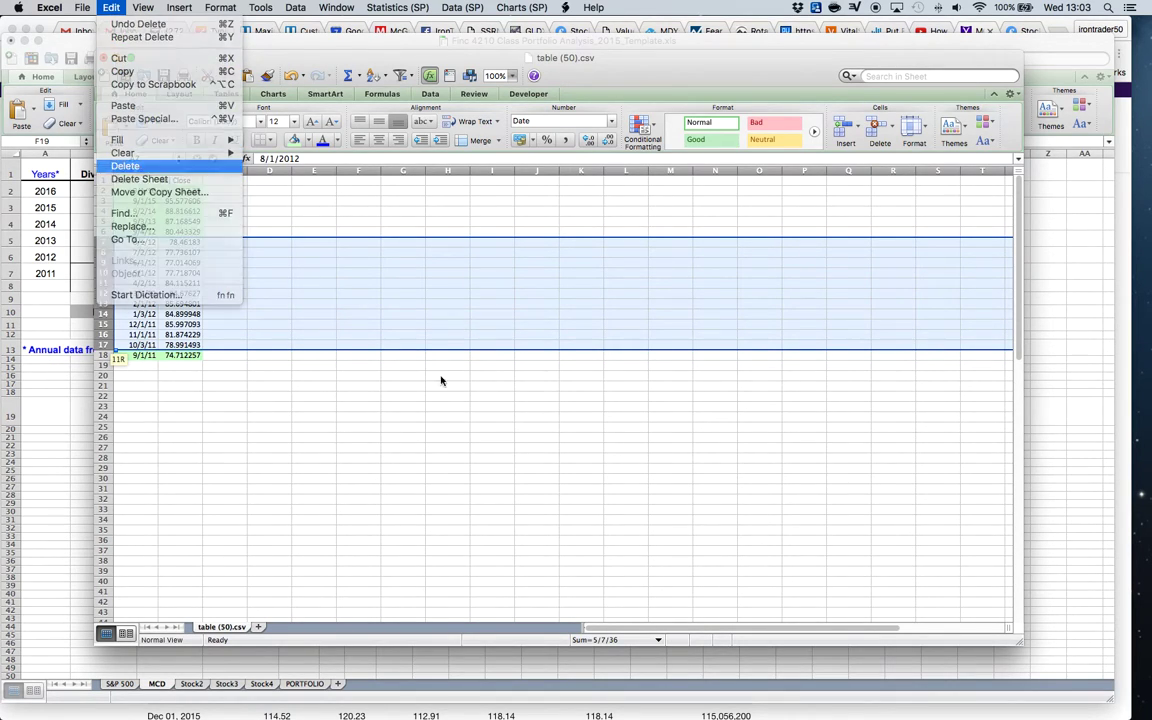
{"action": "left_click", "coordinate": [492, 406]}
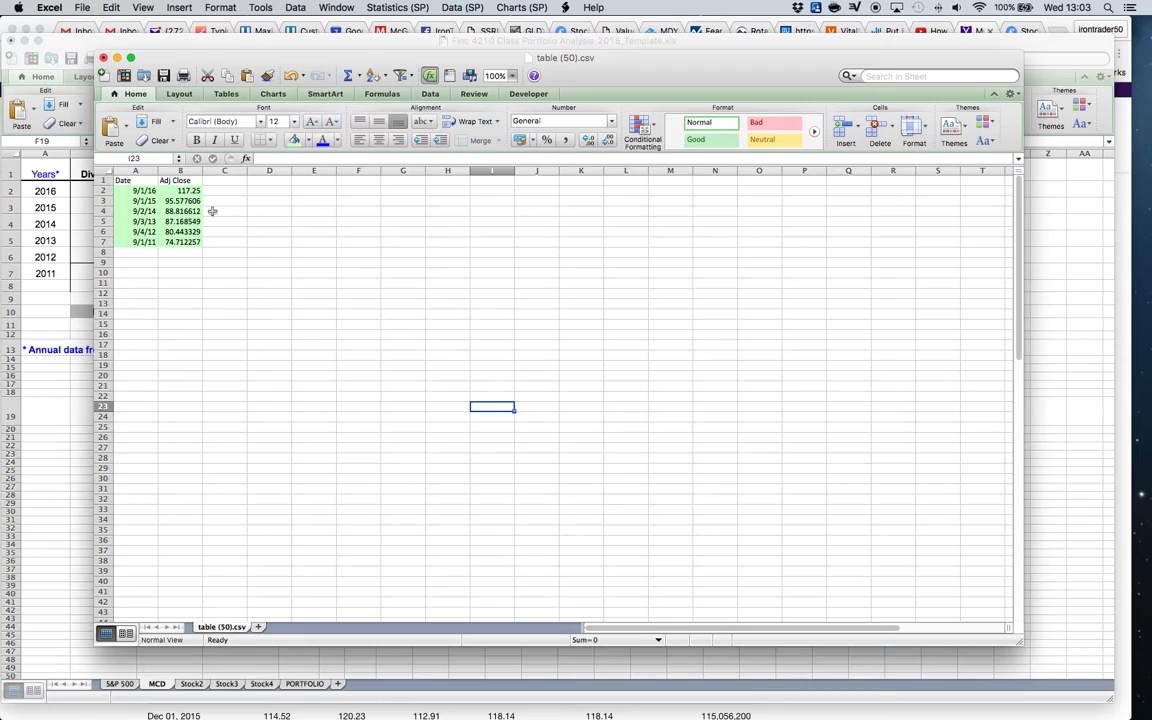
Step: Copy the six September adjusted closes and paste them as values into the Prices column of the template's MCD sheet, starting at C2
{"action": "left_click_drag", "start_coordinate": [194, 191], "coordinate": [194, 242]}
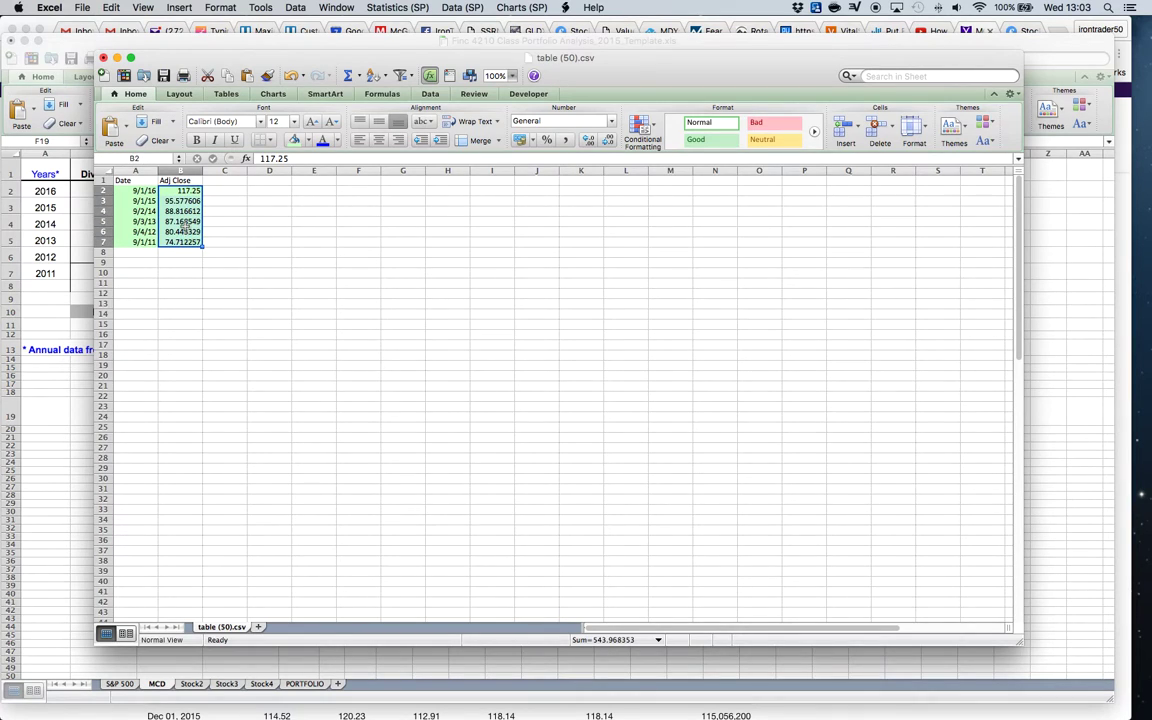
{"action": "right_click", "coordinate": [185, 230]}
{"action": "left_click", "coordinate": [195, 247]}
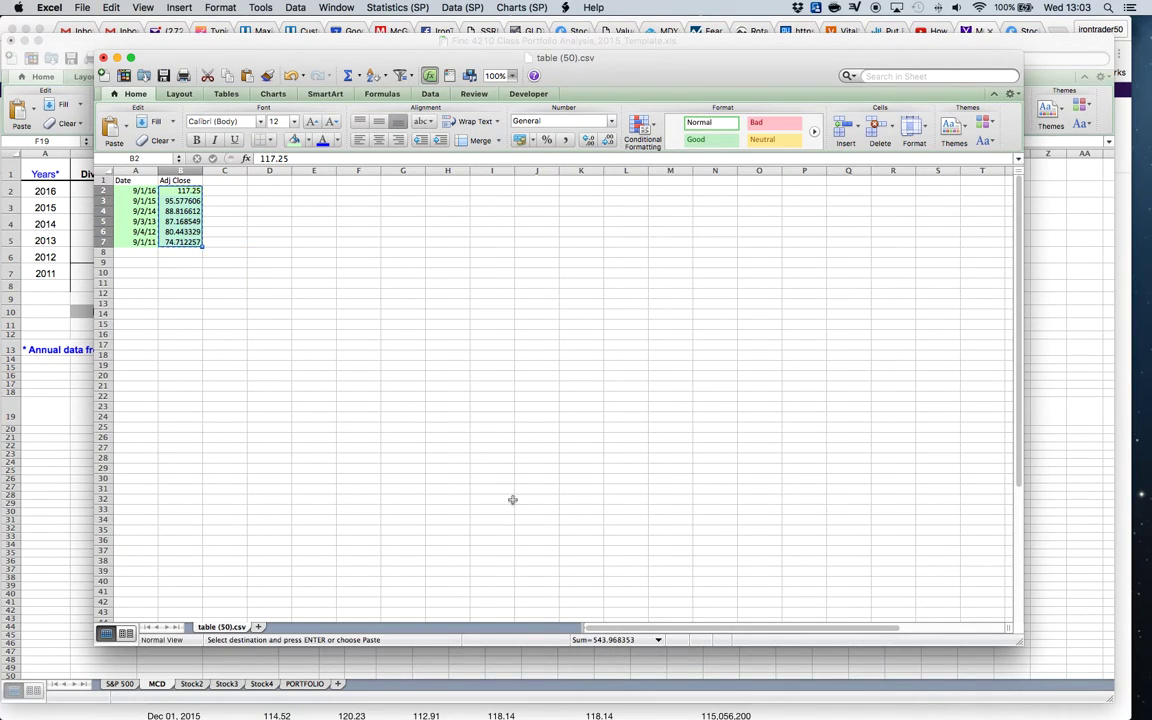
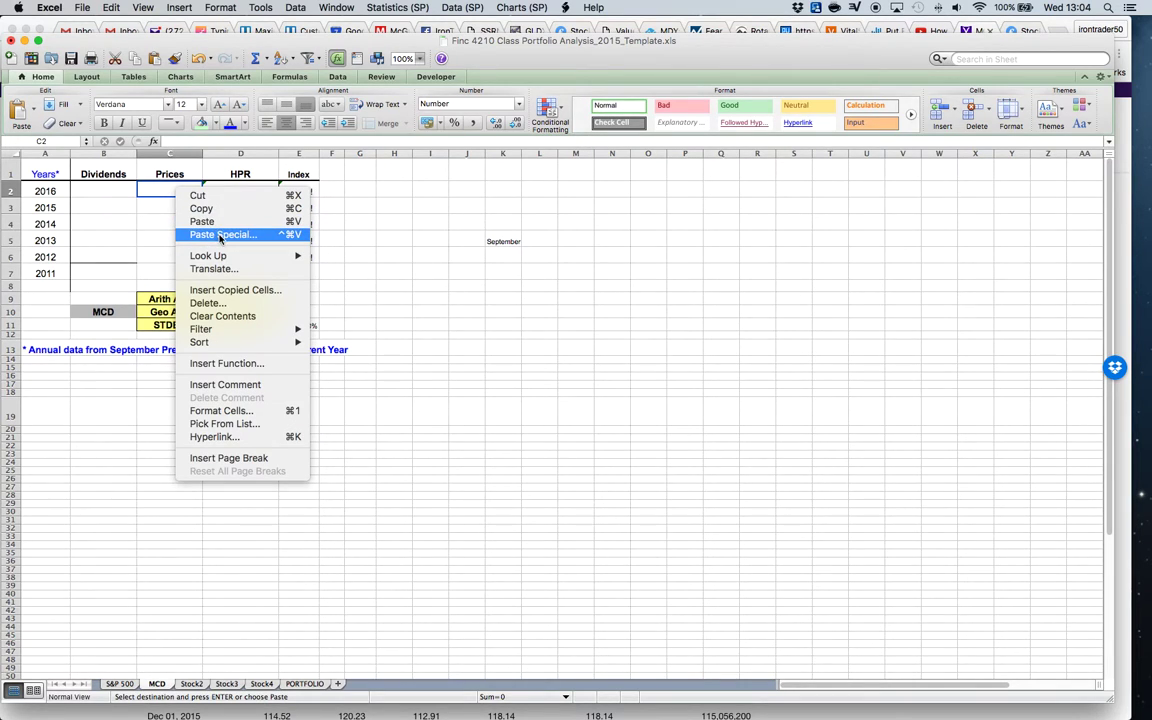
{"action": "left_click", "coordinate": [220, 236]}
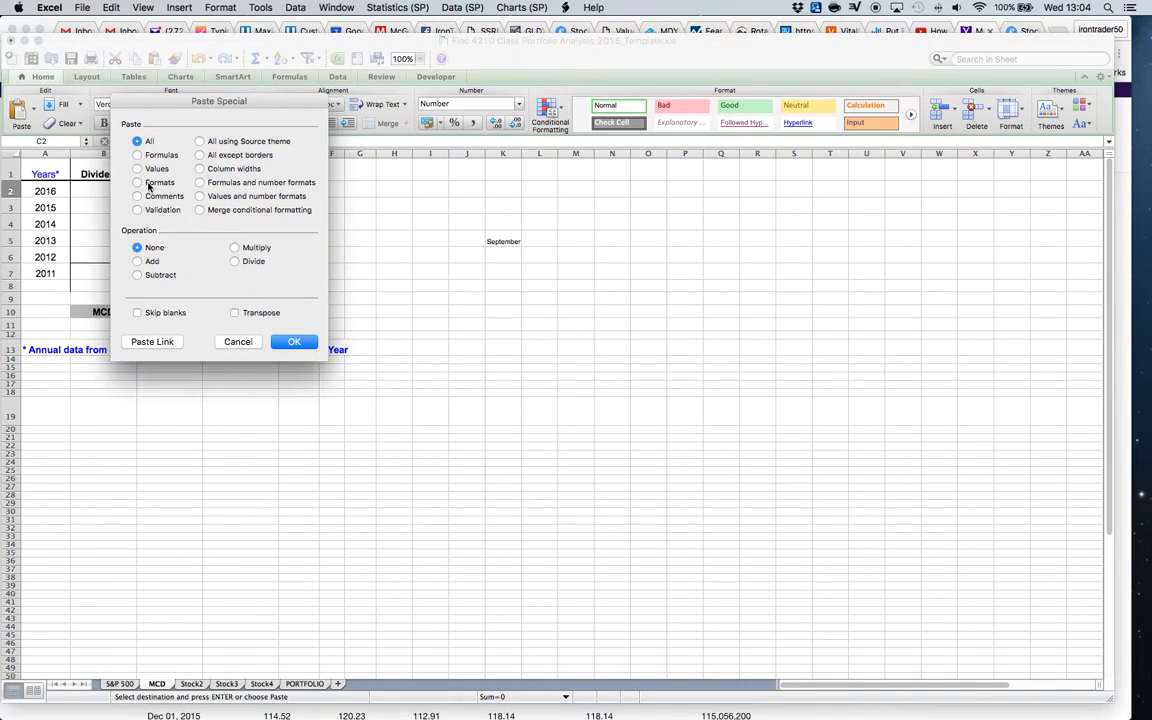
{"action": "left_click", "coordinate": [138, 169]}
{"action": "left_click", "coordinate": [300, 343]}
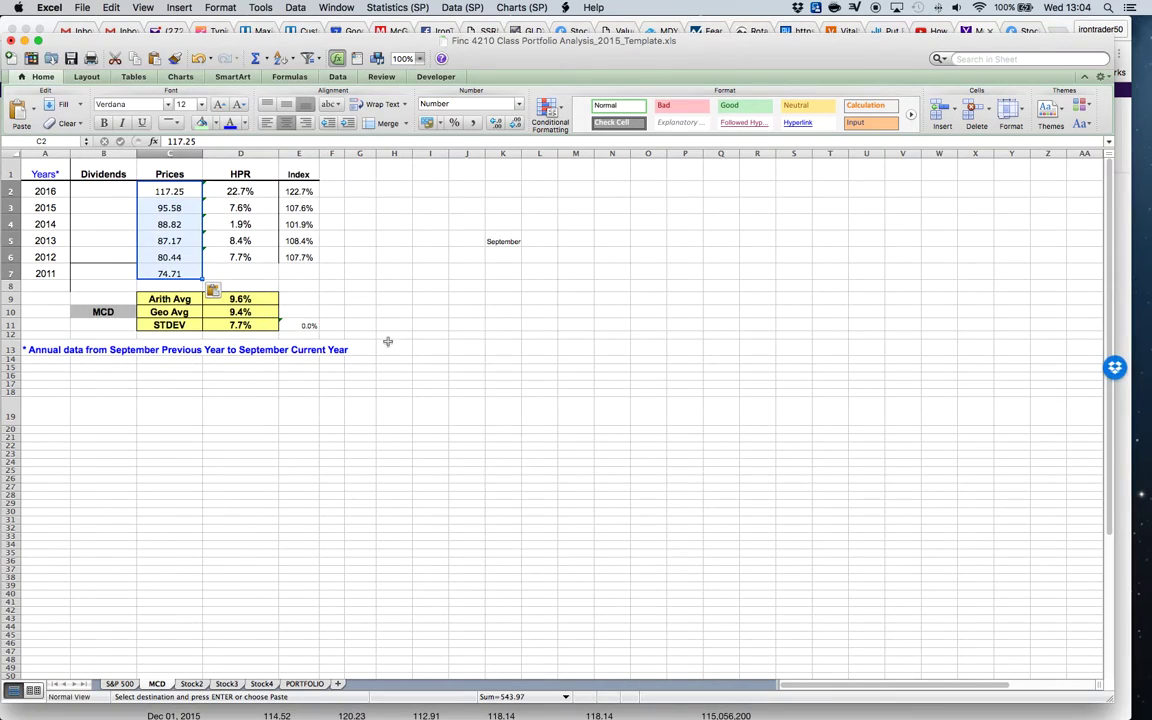
Step: Compare the template's Prices column with the adjusted closes in table (50).csv, and return to the portfolio template
{"action": "left_click", "coordinate": [515, 349]}
{"action": "left_click_drag", "start_coordinate": [185, 190], "coordinate": [172, 273]}
{"action": "key", "text": "ctrl+Up"}
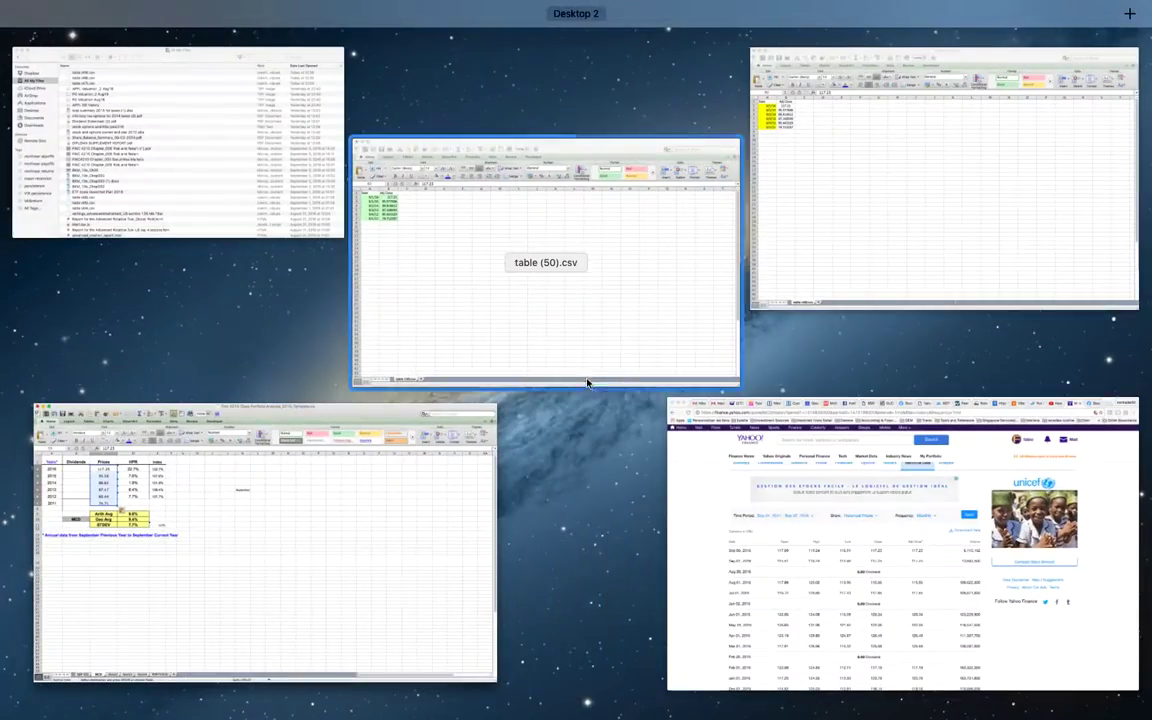
{"action": "left_click", "coordinate": [899, 219]}
{"action": "key", "text": "ctrl+Up"}
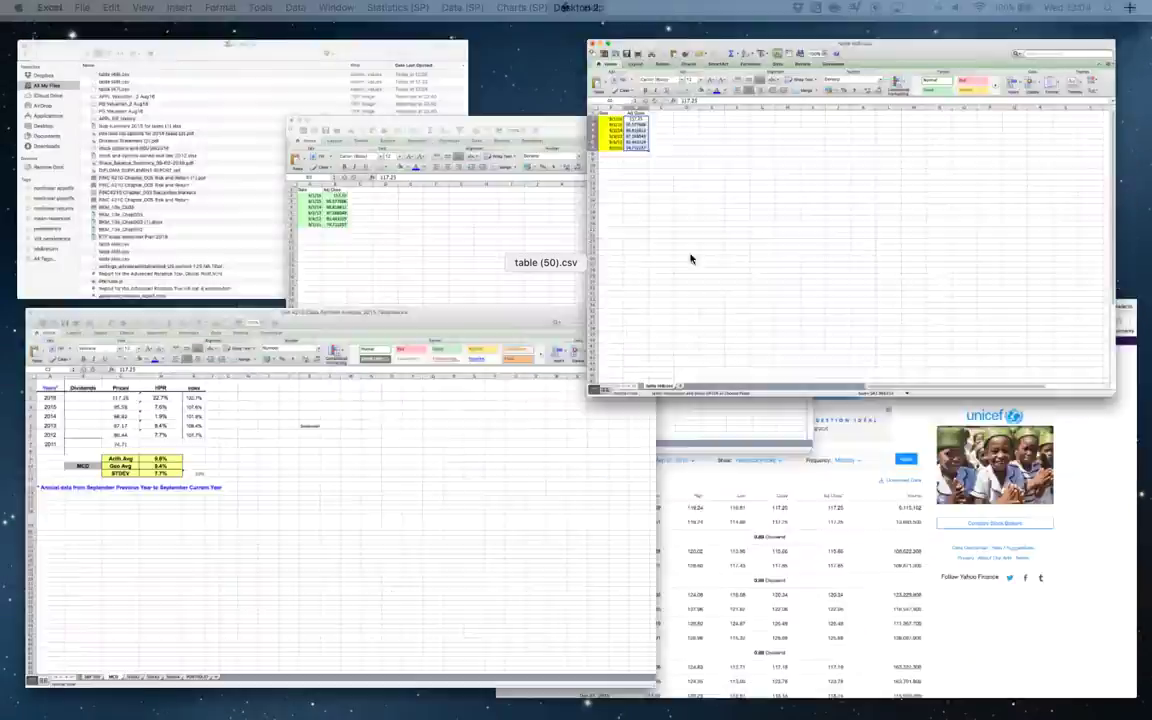
{"action": "left_click", "coordinate": [535, 288]}
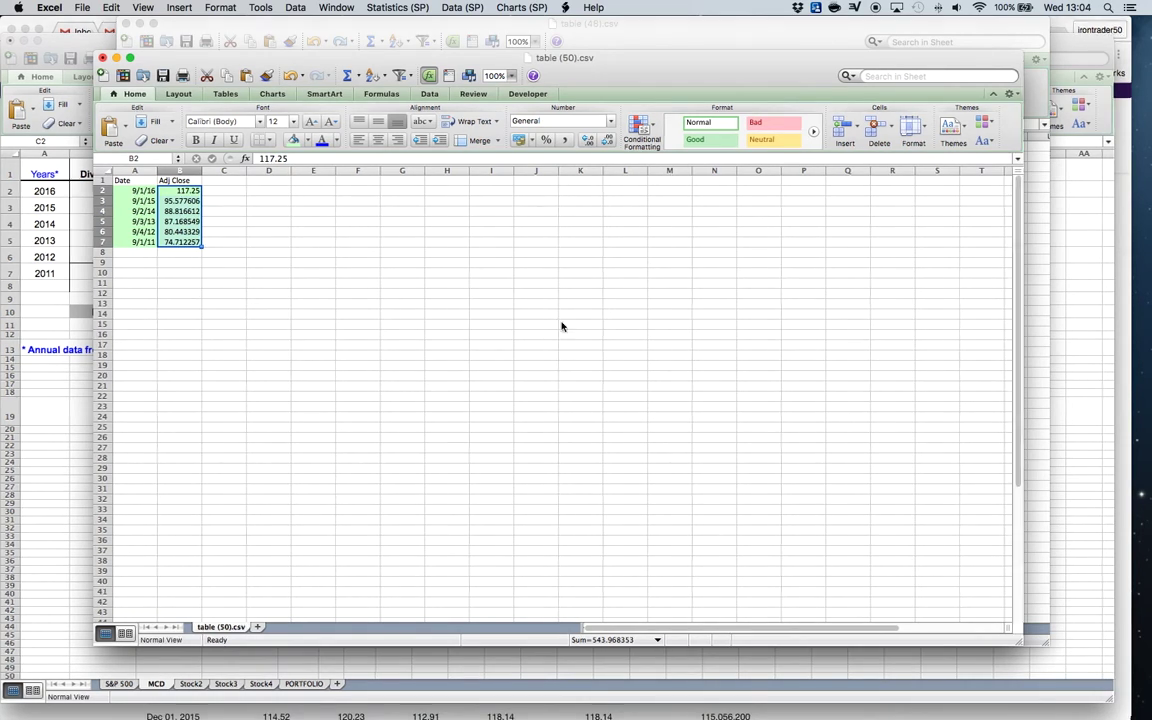
{"action": "key", "text": "ctrl+Up"}
{"action": "left_click", "coordinate": [399, 489]}
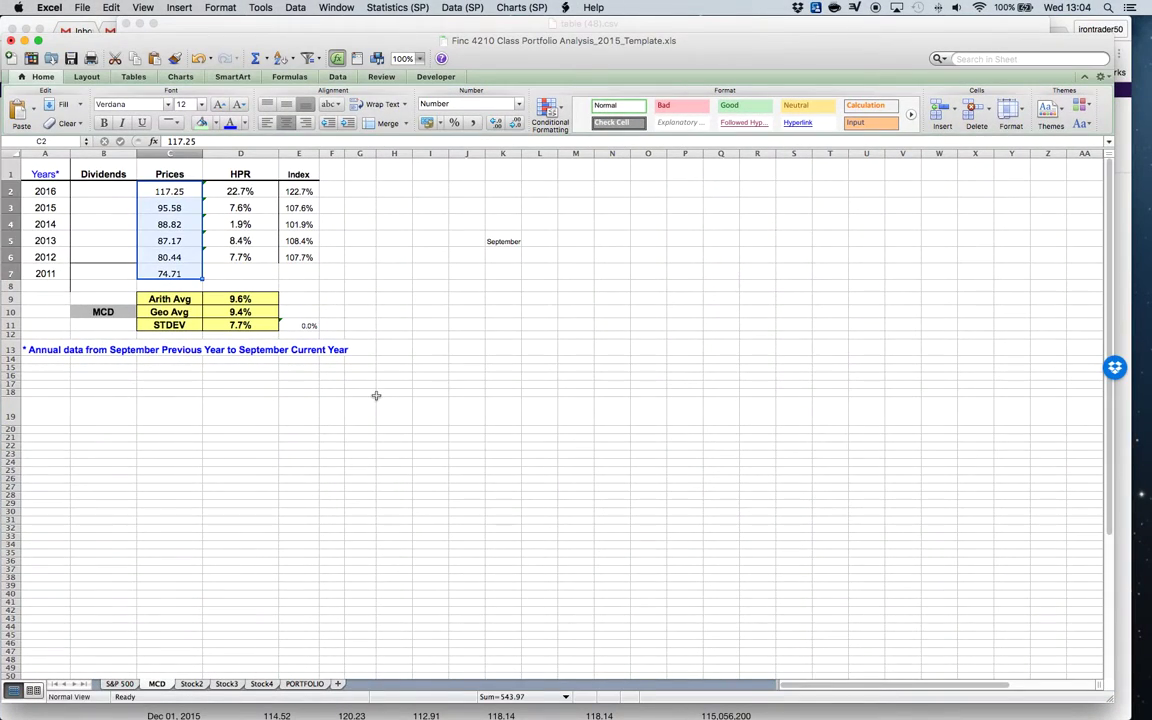
Step: Examine the MCD sheet's prices, its average and STDEV cells, and the HPR formulas in D2:D6
{"action": "left_click", "coordinate": [460, 414]}
{"action": "left_click_drag", "start_coordinate": [166, 190], "coordinate": [203, 277]}
{"action": "left_click", "coordinate": [525, 322]}
{"action": "left_click_drag", "start_coordinate": [242, 190], "coordinate": [236, 325]}
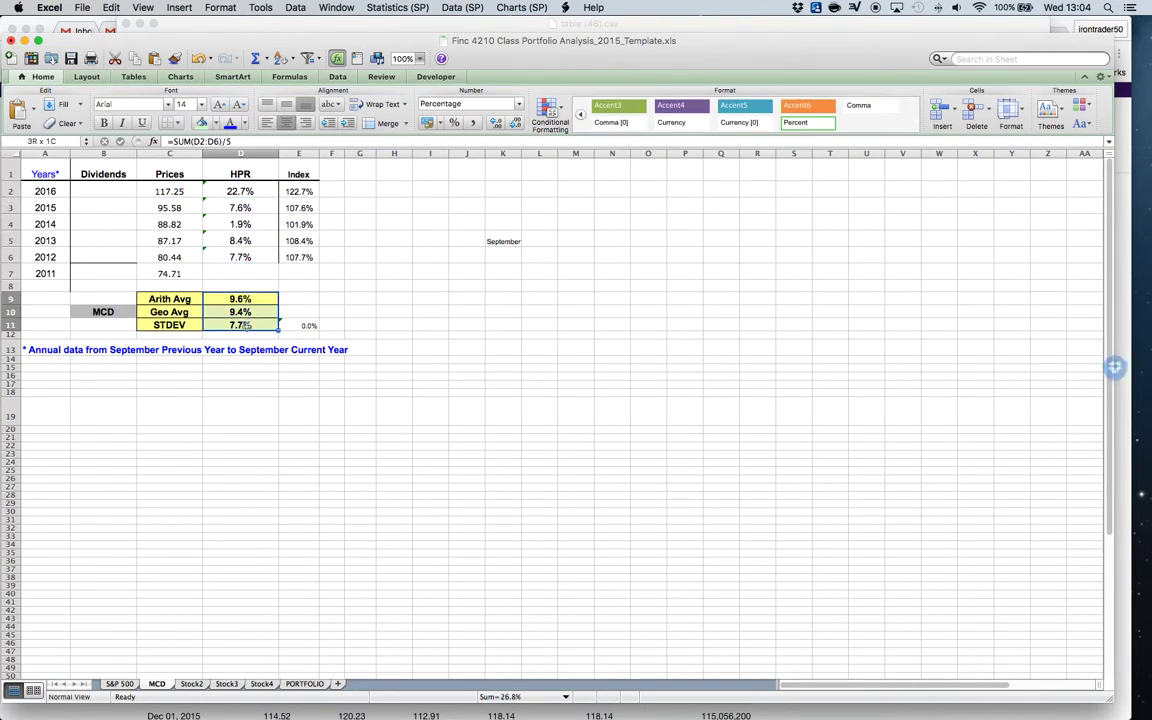
{"action": "left_click", "coordinate": [495, 364]}
{"action": "left_click", "coordinate": [252, 193]}
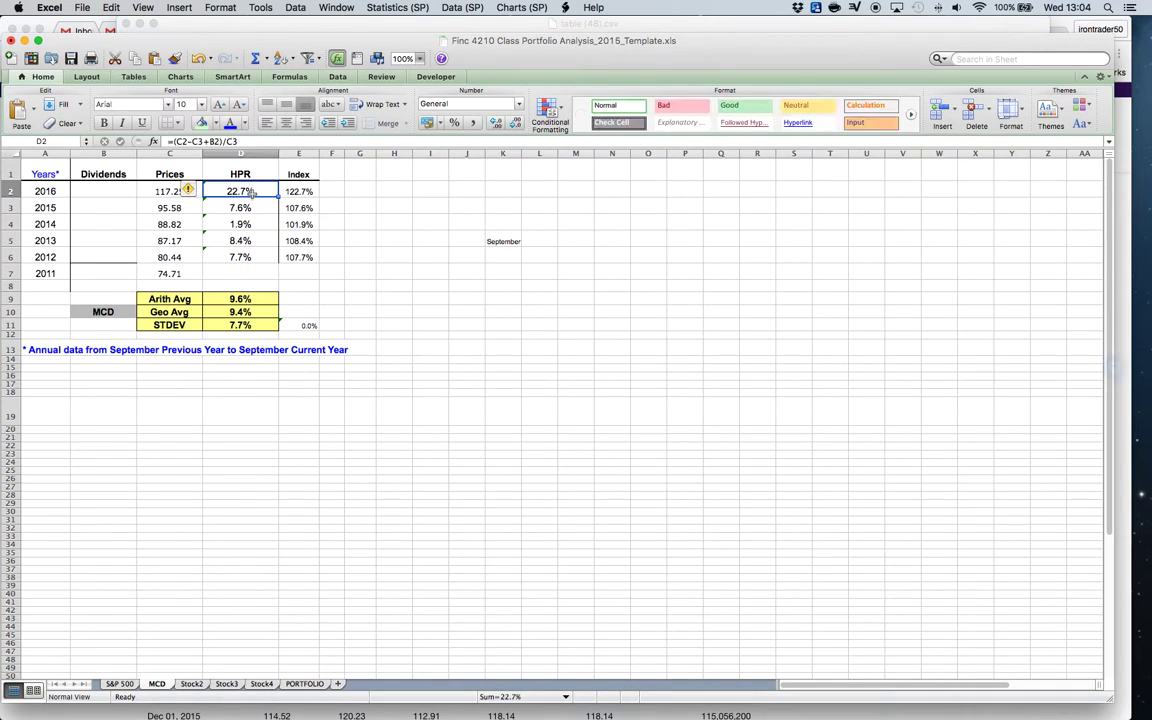
{"action": "key", "text": "Down"}
{"action": "key", "text": "Down"}
{"action": "key", "text": "Down"}
{"action": "key", "text": "Down"}
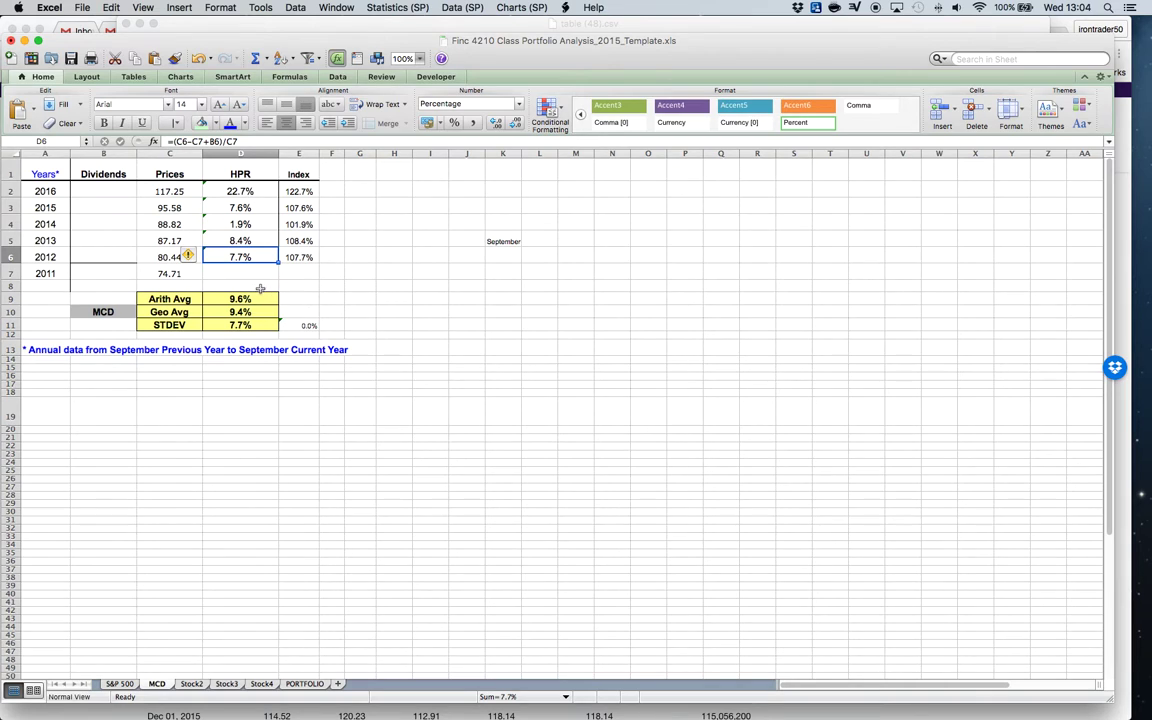
{"action": "left_click_drag", "start_coordinate": [184, 185], "coordinate": [180, 271]}
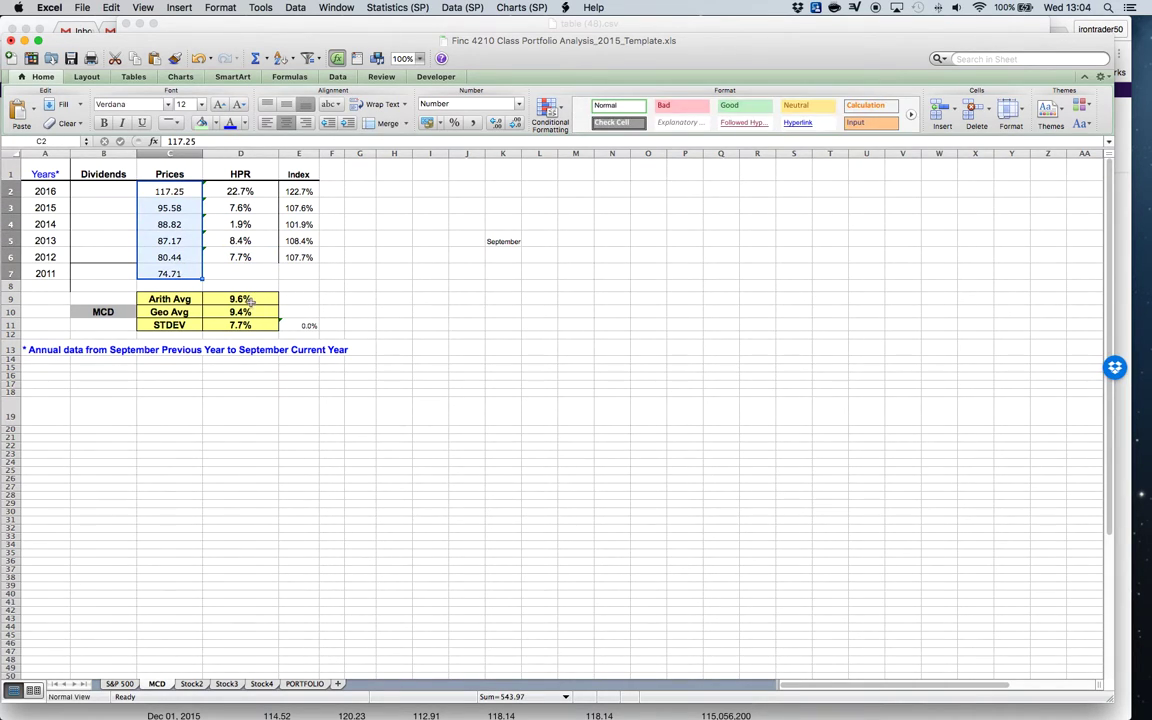
Step: Inspect the Arith Avg, Geo Avg and STDEV formulas in D9:D11 without changing them
{"action": "left_click", "coordinate": [250, 300]}
{"action": "left_click", "coordinate": [262, 142]}
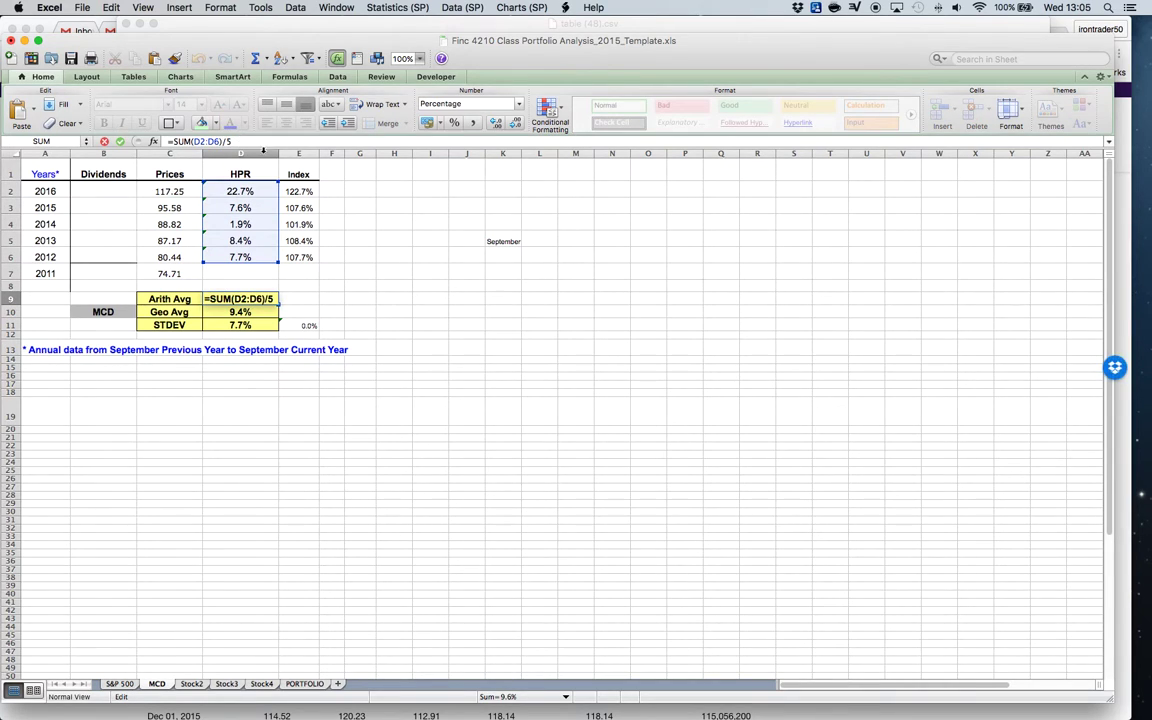
{"action": "key", "text": "Return"}
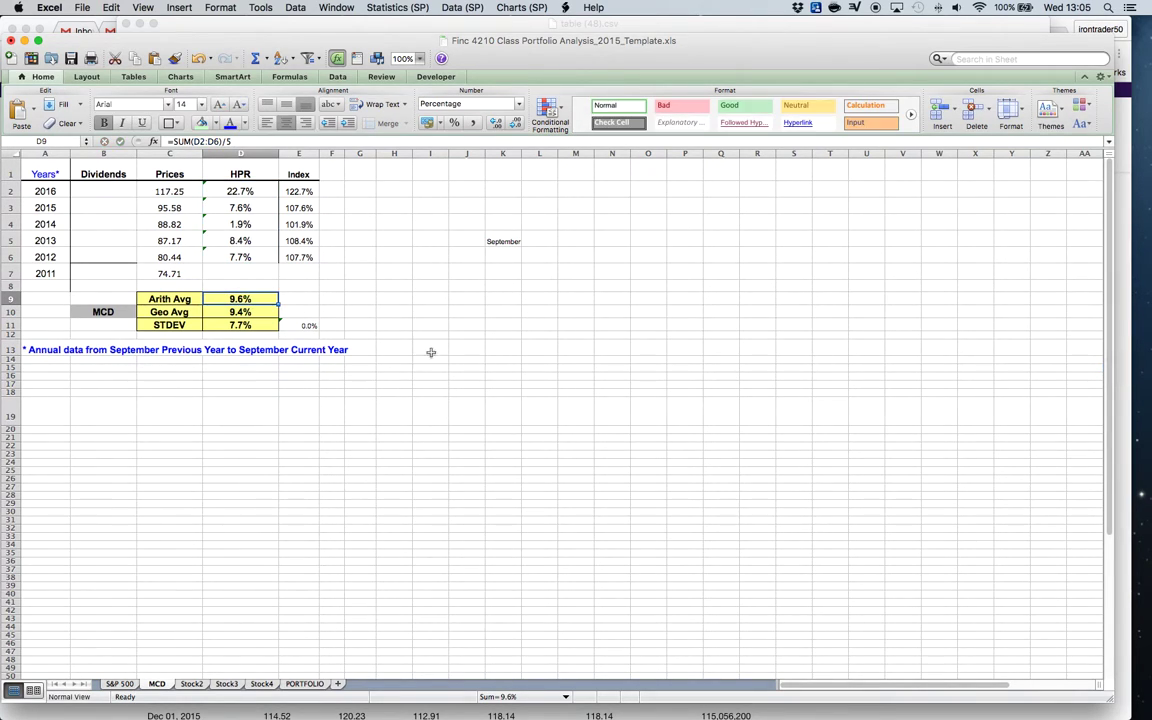
{"action": "left_click", "coordinate": [260, 312]}
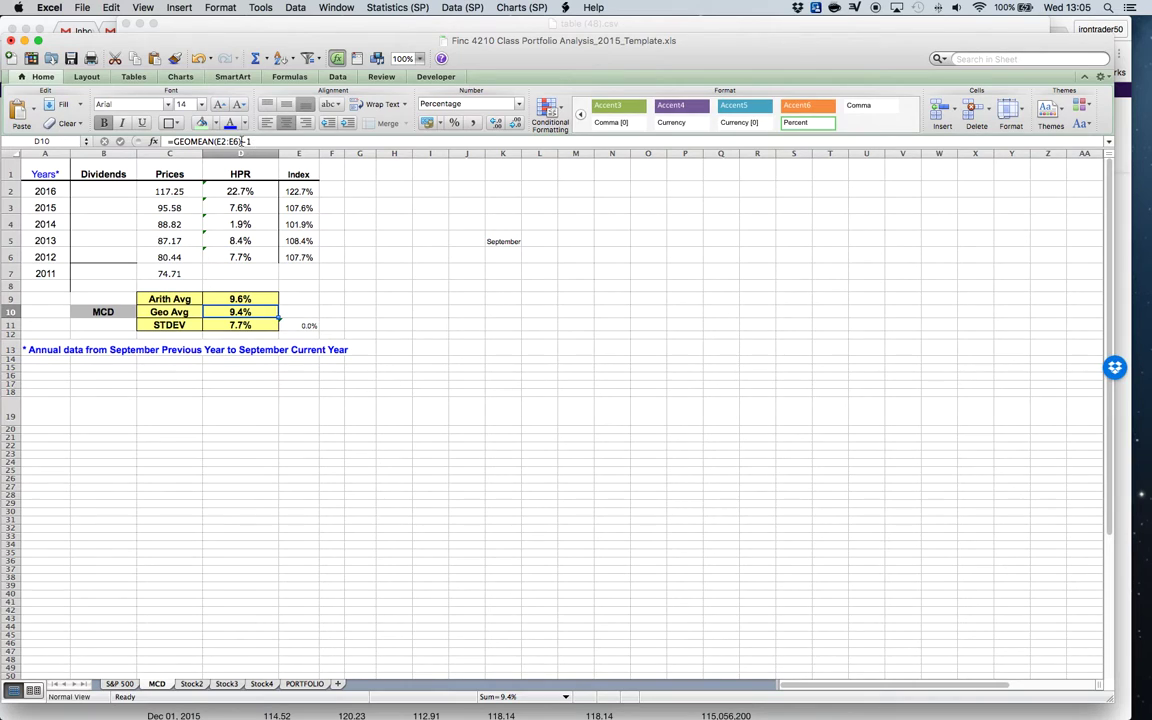
{"action": "left_click", "coordinate": [243, 326]}
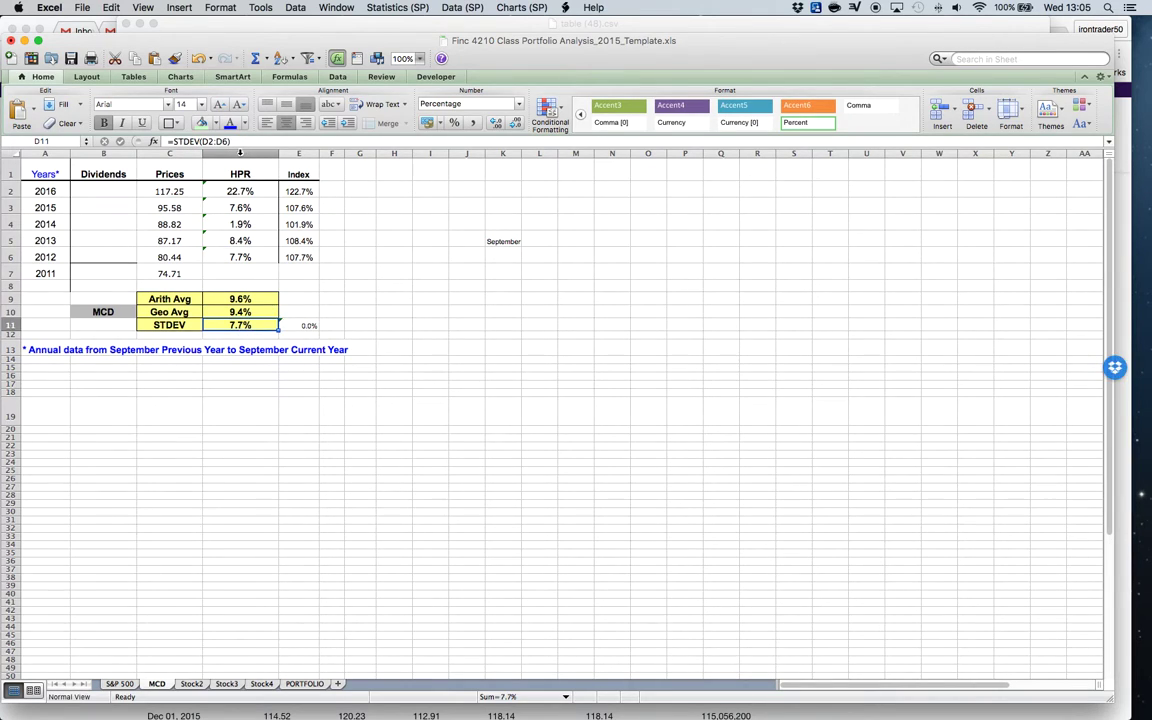
{"action": "double_click", "coordinate": [243, 326]}
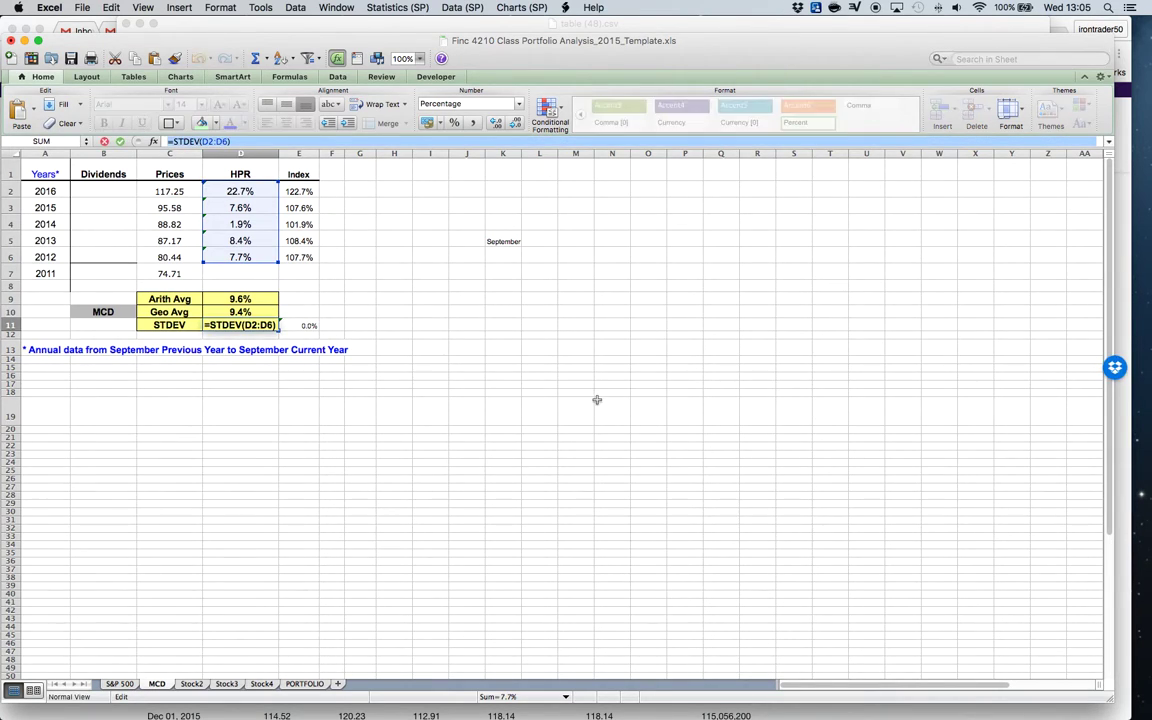
{"action": "left_click", "coordinate": [539, 479]}
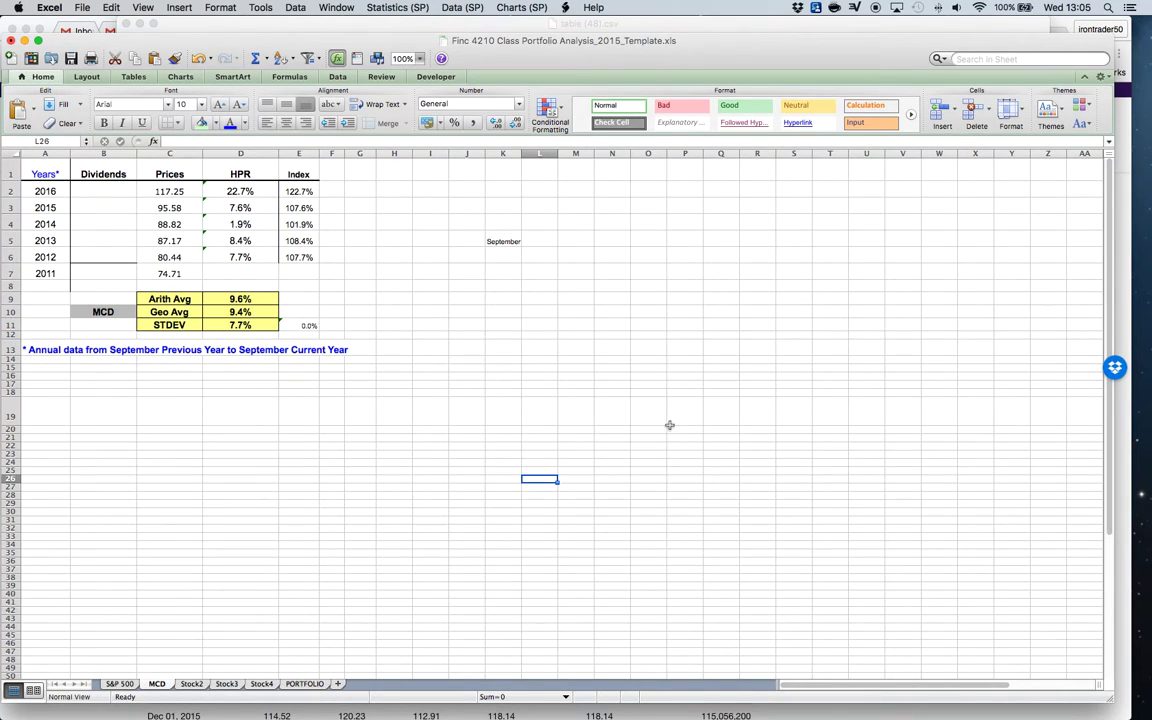
Step: Check the Dividends cells B2:B7, and switch to Yahoo Finance in Chrome to look through the dividends listed in MCD's monthly price history
{"action": "left_click", "coordinate": [100, 191]}
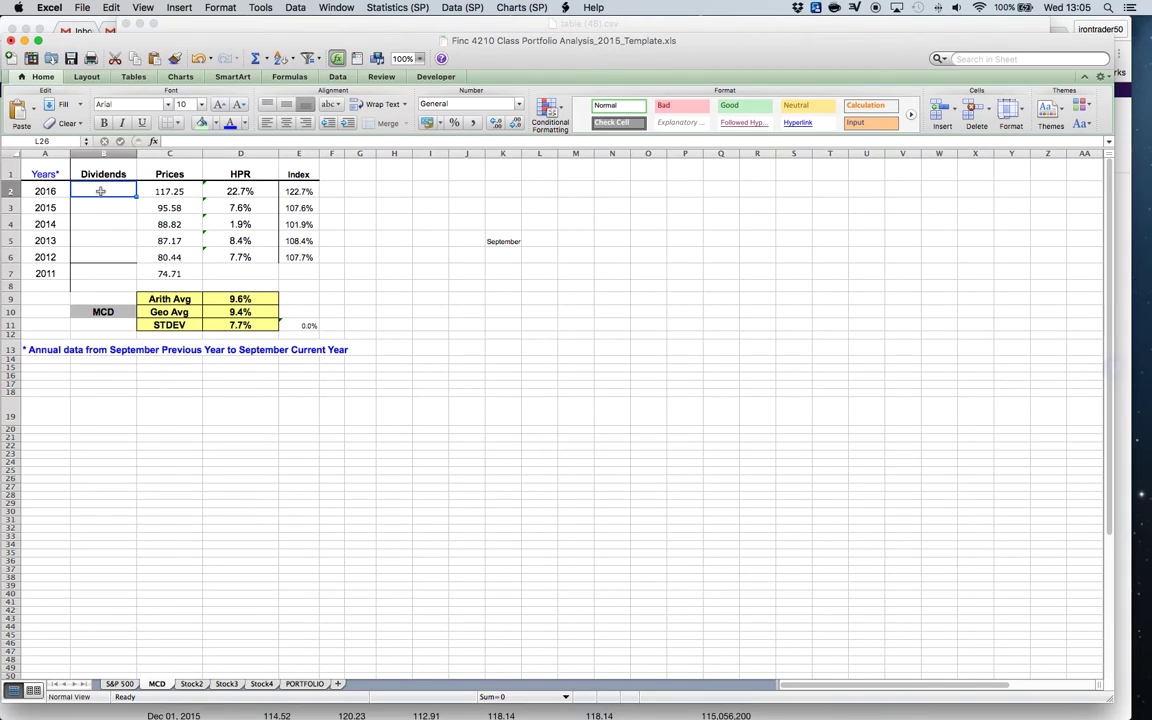
{"action": "left_click_drag", "start_coordinate": [100, 191], "coordinate": [100, 273]}
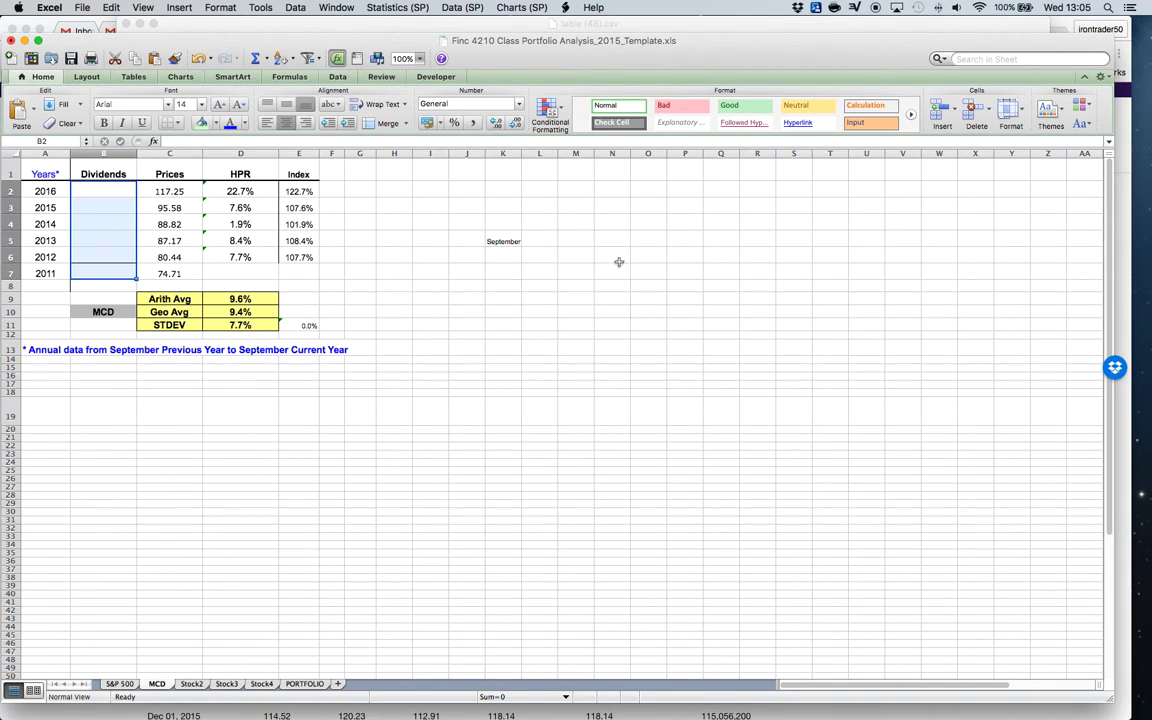
{"action": "key", "text": "ctrl+Up"}
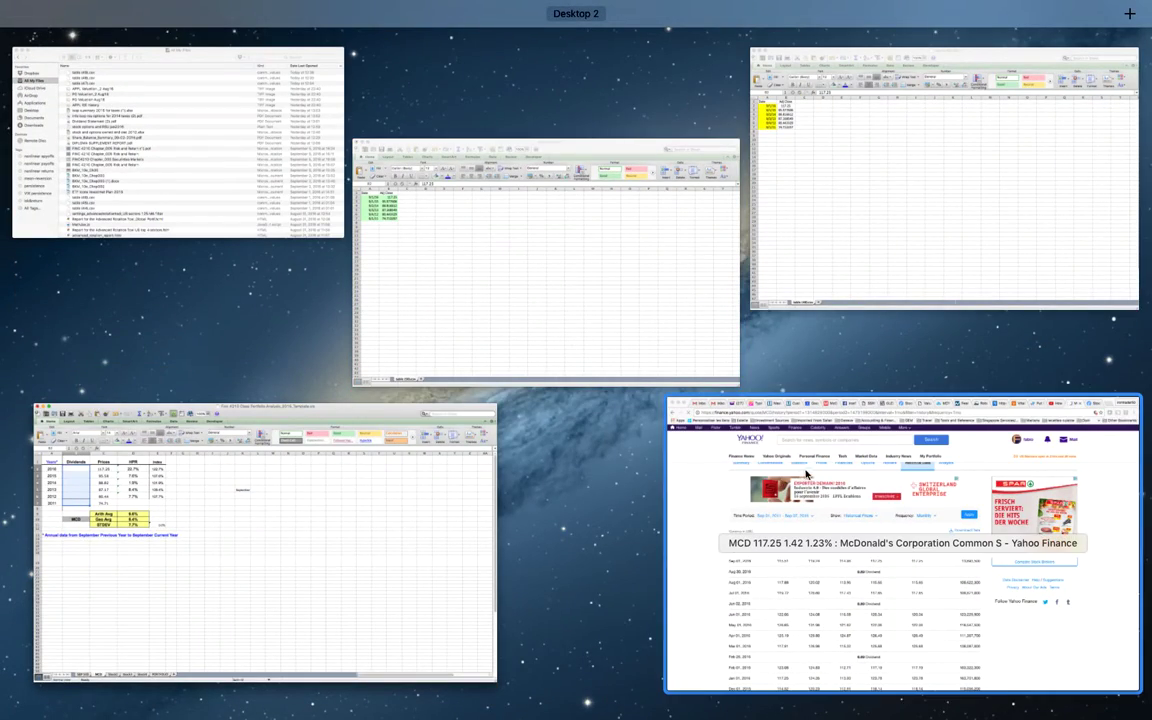
{"action": "left_click", "coordinate": [806, 474]}
{"action": "scroll", "coordinate": [610, 527], "scroll_direction": "down", "scroll_amount": 2}
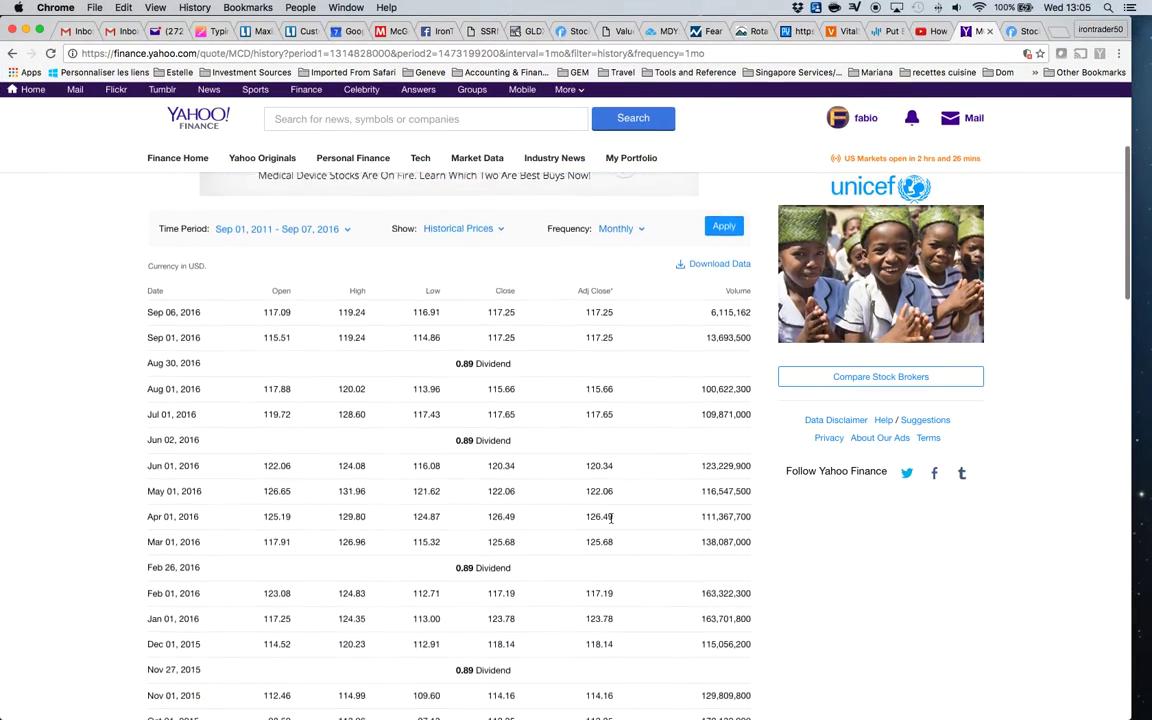
{"action": "scroll", "coordinate": [610, 517], "scroll_direction": "down", "scroll_amount": 2}
{"action": "scroll", "coordinate": [540, 494], "scroll_direction": "down", "scroll_amount": 5}
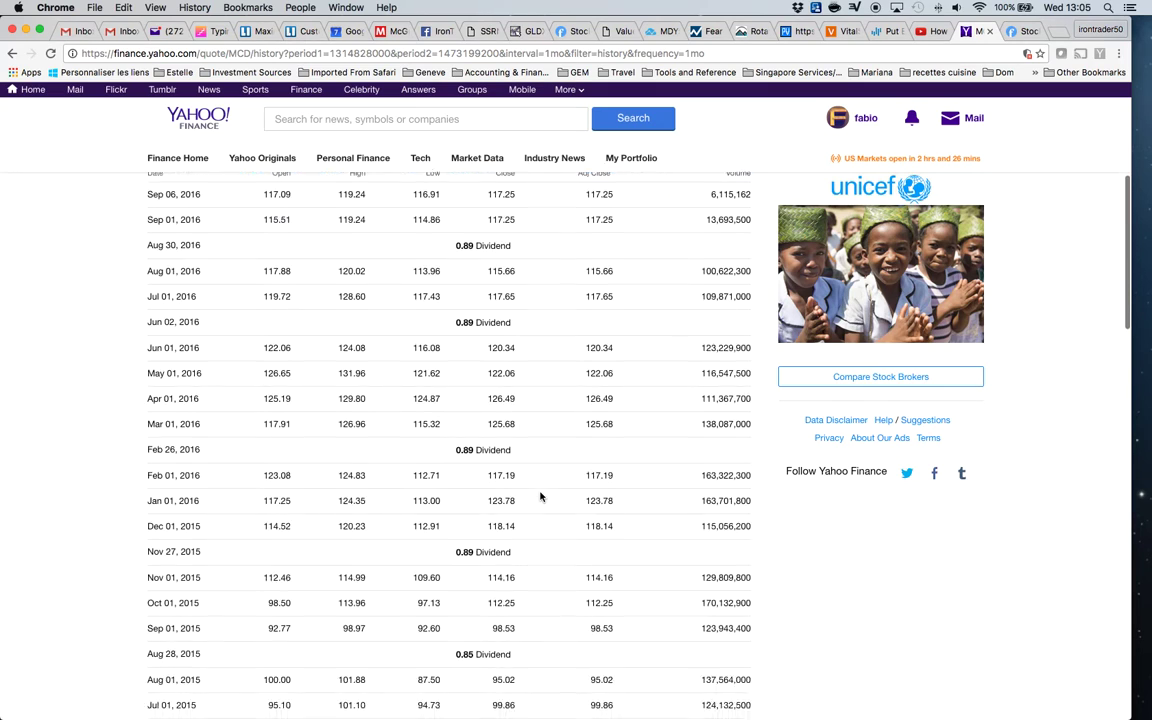
{"action": "scroll", "coordinate": [543, 496], "scroll_direction": "up", "scroll_amount": 6}
{"action": "scroll", "coordinate": [545, 494], "scroll_direction": "down", "scroll_amount": 10}
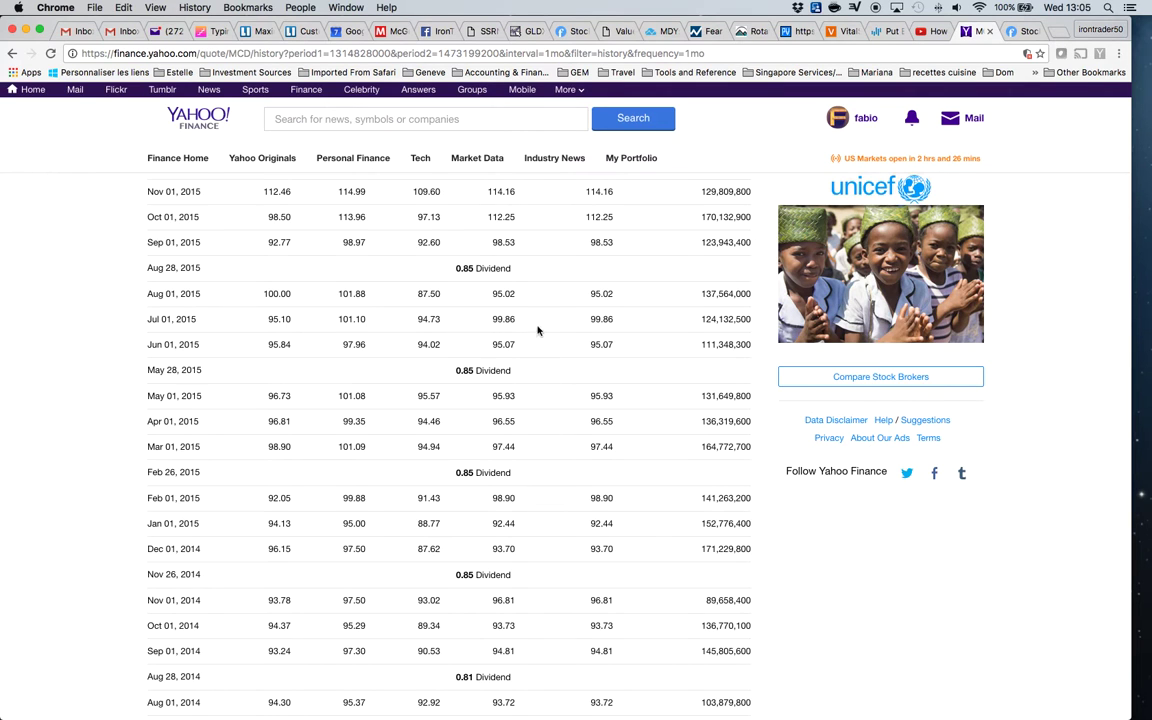
{"action": "scroll", "coordinate": [539, 415], "scroll_direction": "up", "scroll_amount": 10}
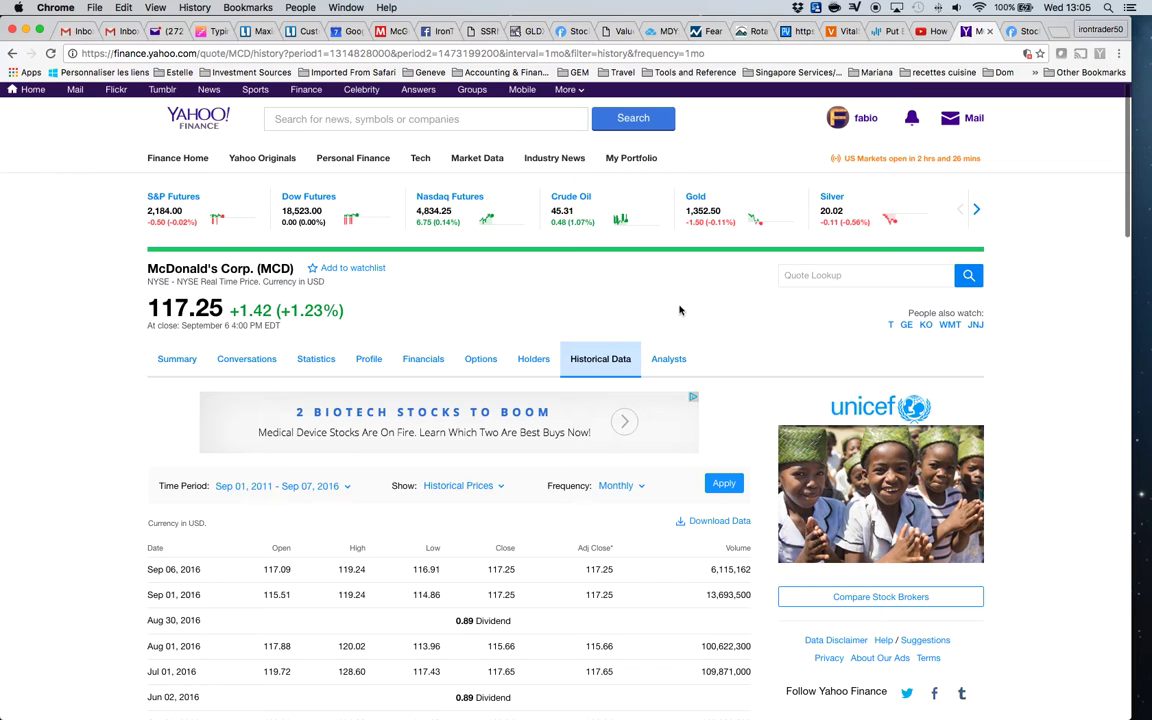
{"action": "scroll", "coordinate": [600, 370], "scroll_direction": "down", "scroll_amount": 4}
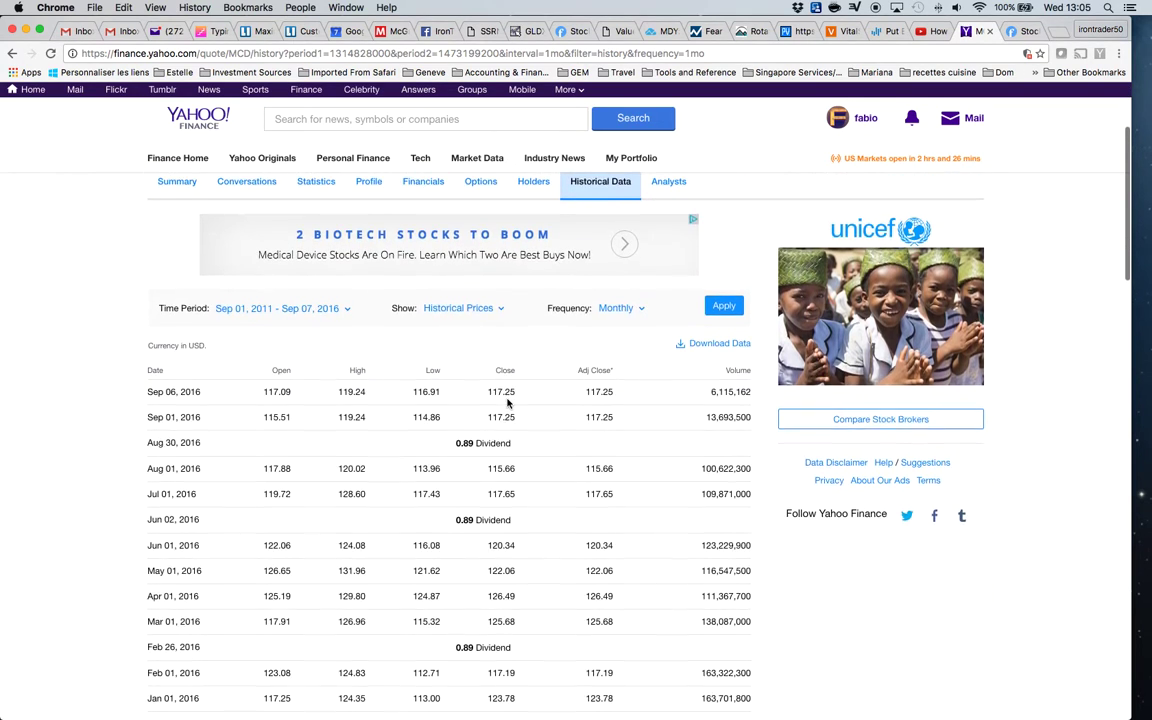
Step: Show dividends only at daily frequency for MCD's historical data and apply the settings
{"action": "left_click", "coordinate": [462, 295]}
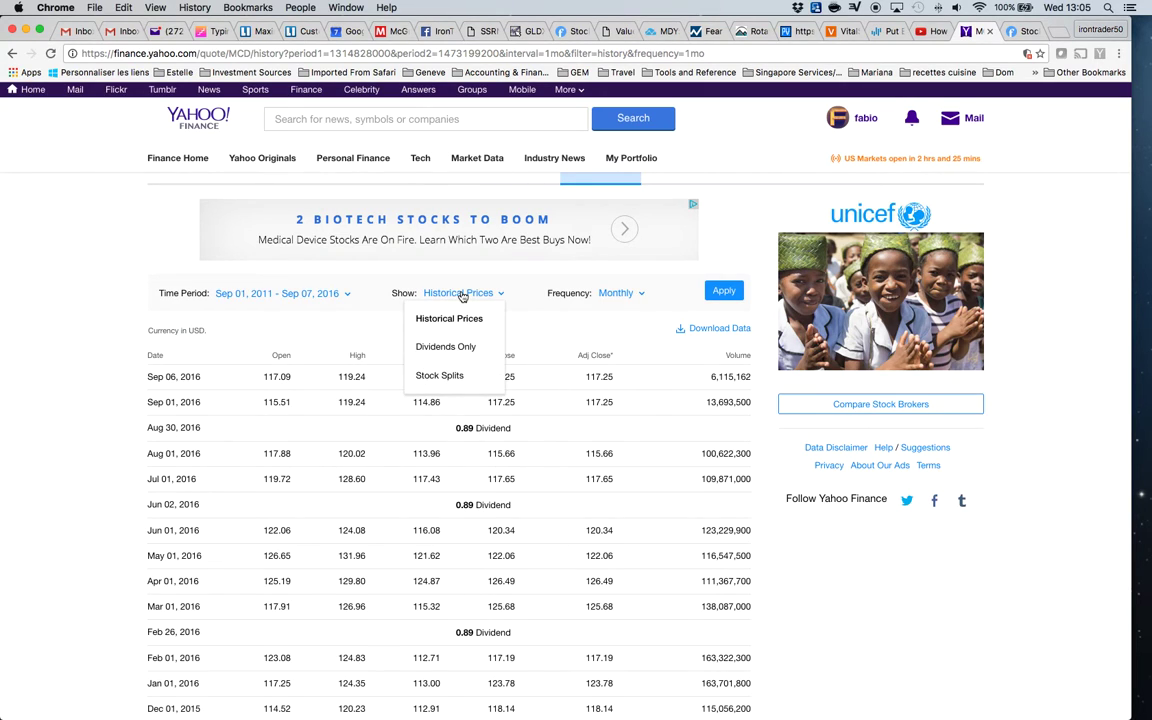
{"action": "left_click", "coordinate": [452, 346]}
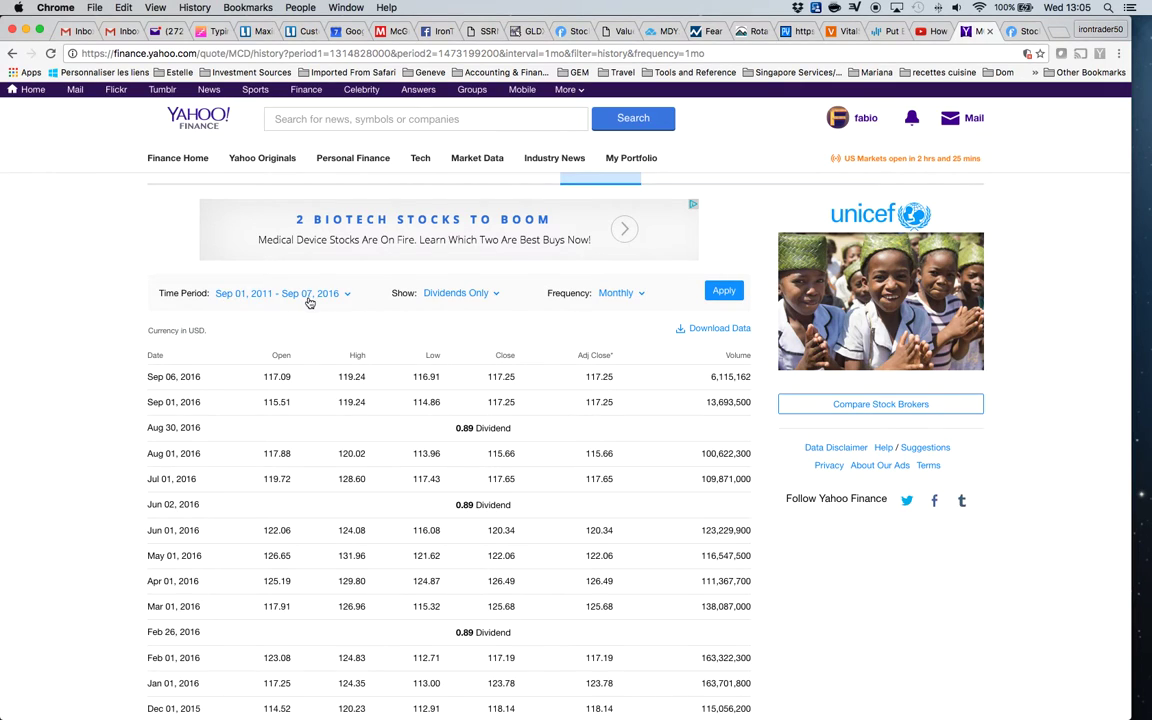
{"action": "left_click", "coordinate": [640, 294]}
{"action": "left_click", "coordinate": [610, 318]}
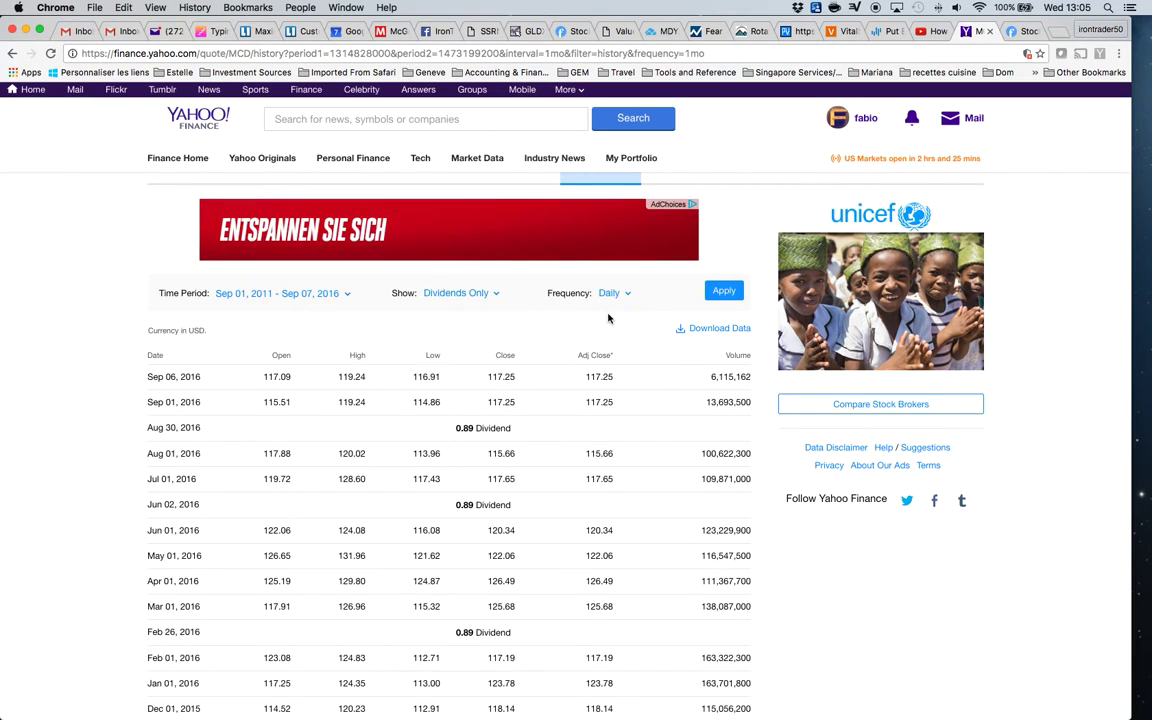
{"action": "left_click", "coordinate": [725, 291]}
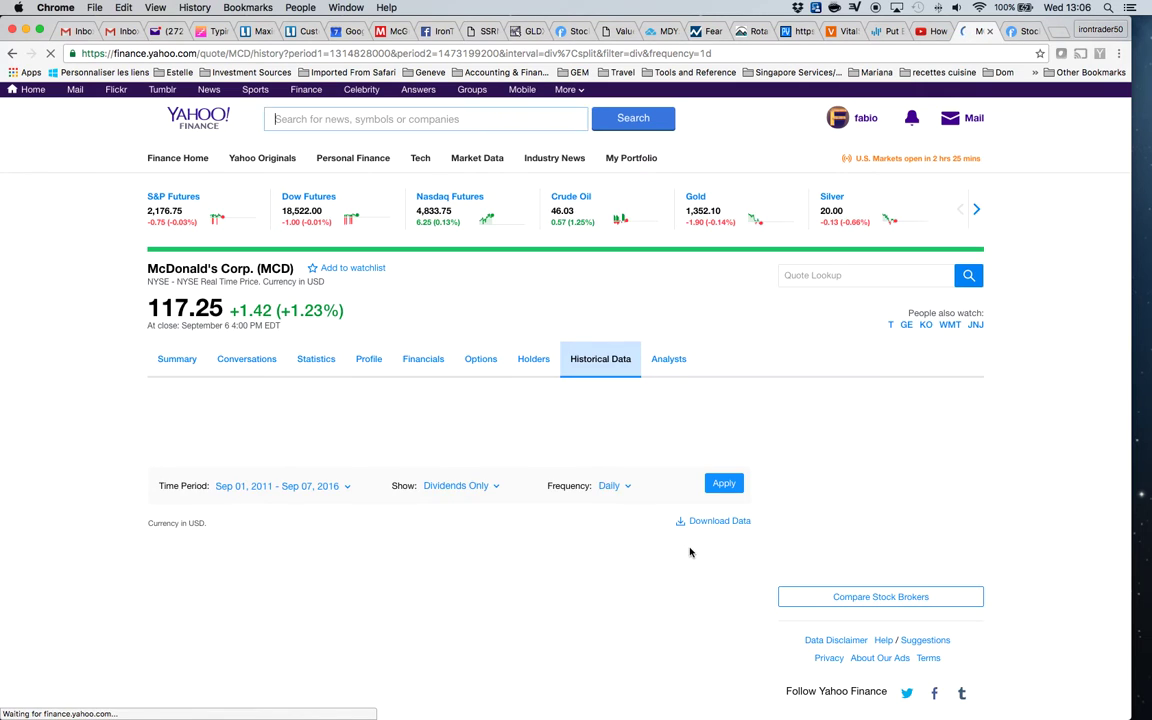
Step: Review the MCD dividend list, download the data and open table (51).csv in Excel
{"action": "scroll", "coordinate": [688, 552], "scroll_direction": "down", "scroll_amount": 1}
{"action": "scroll", "coordinate": [688, 552], "scroll_direction": "down", "scroll_amount": 3}
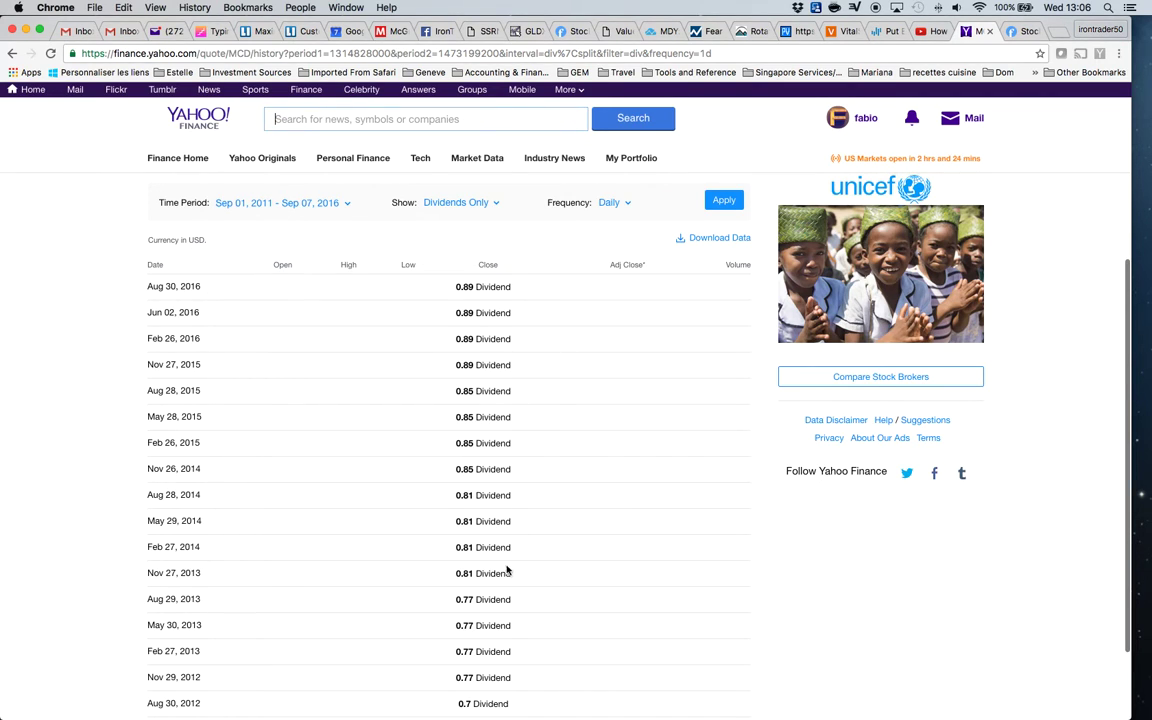
{"action": "scroll", "coordinate": [515, 570], "scroll_direction": "down", "scroll_amount": 2}
{"action": "scroll", "coordinate": [371, 367], "scroll_direction": "up", "scroll_amount": 3}
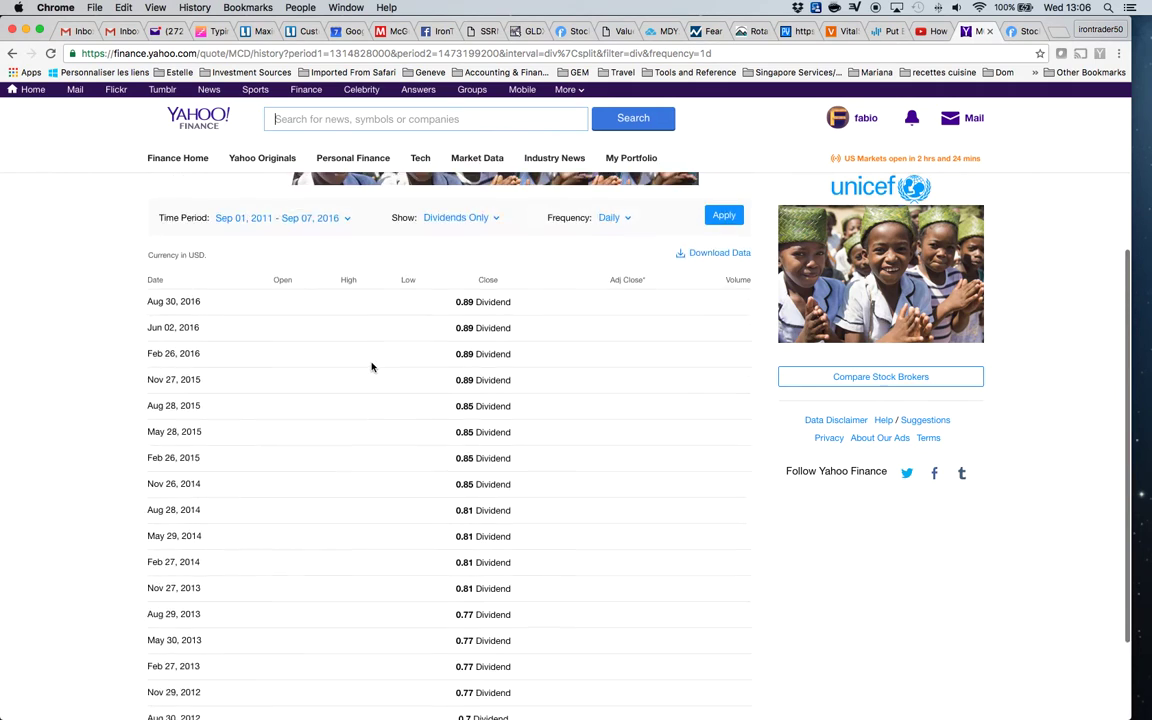
{"action": "scroll", "coordinate": [371, 367], "scroll_direction": "up", "scroll_amount": 3}
{"action": "scroll", "coordinate": [690, 615], "scroll_direction": "down", "scroll_amount": 2}
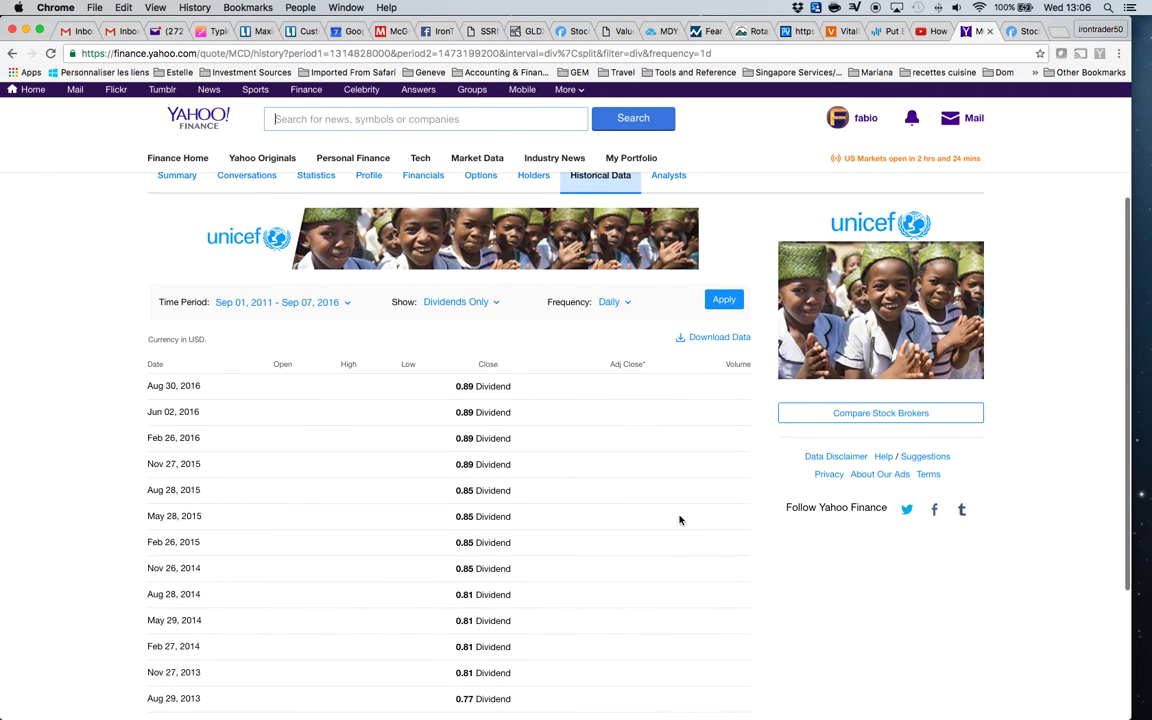
{"action": "left_click", "coordinate": [716, 337]}
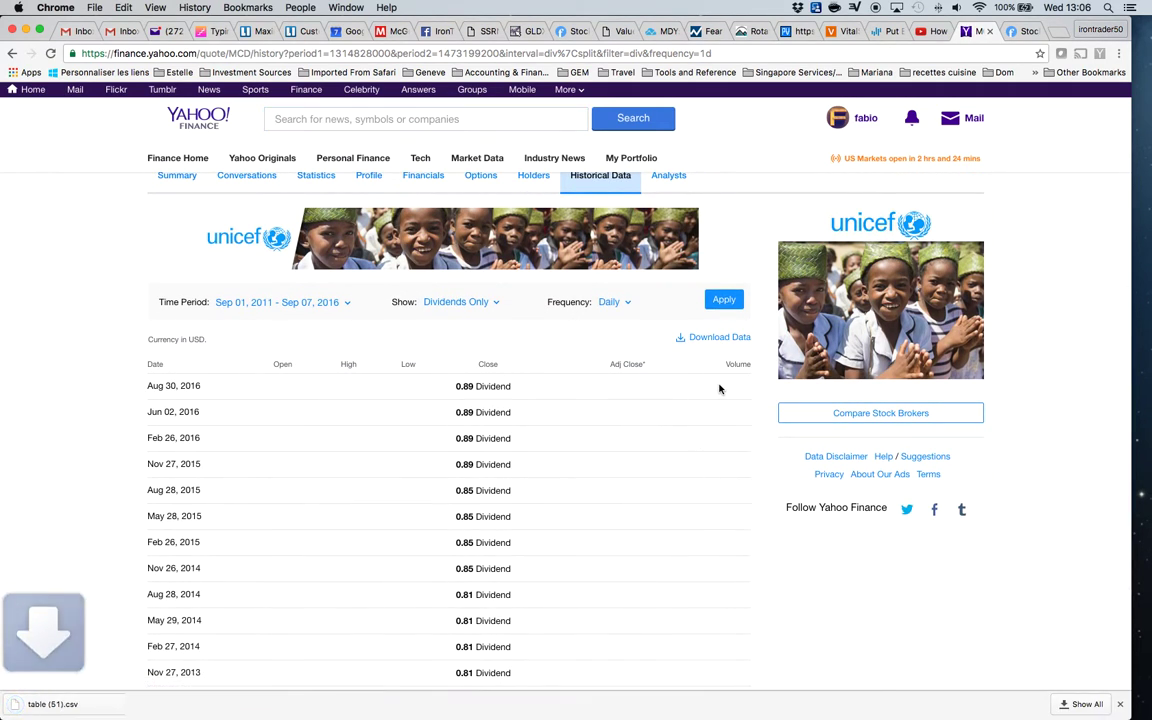
{"action": "left_click", "coordinate": [75, 708]}
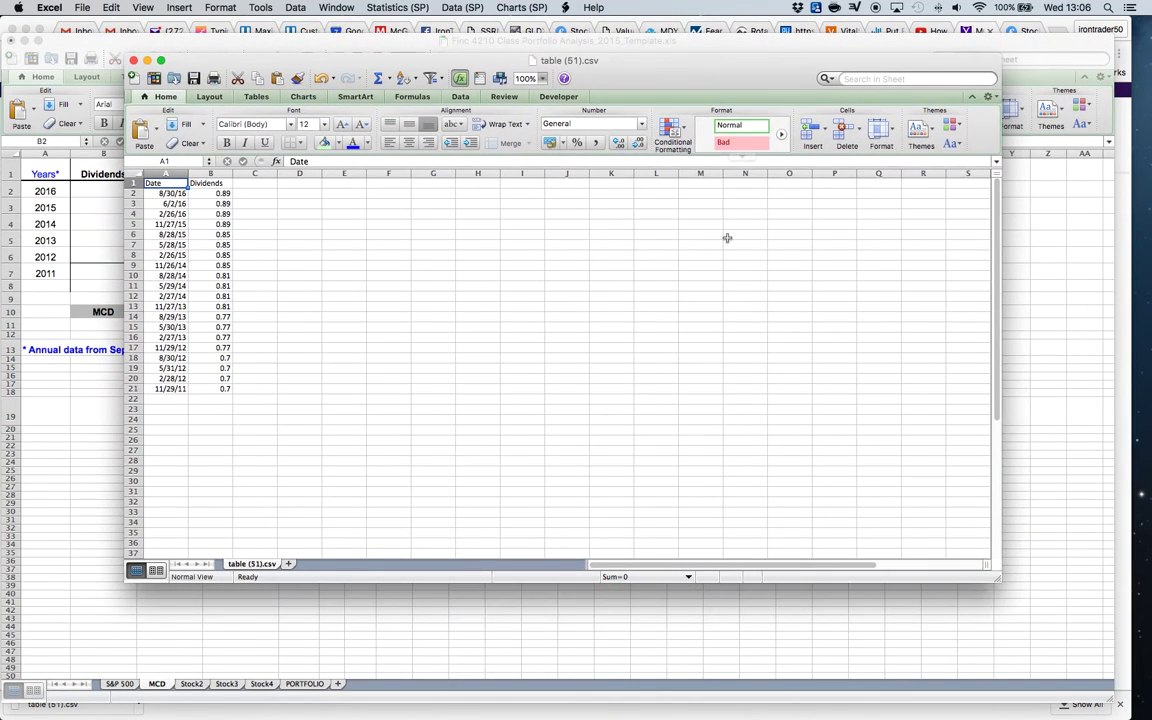
{"action": "left_click", "coordinate": [567, 265]}
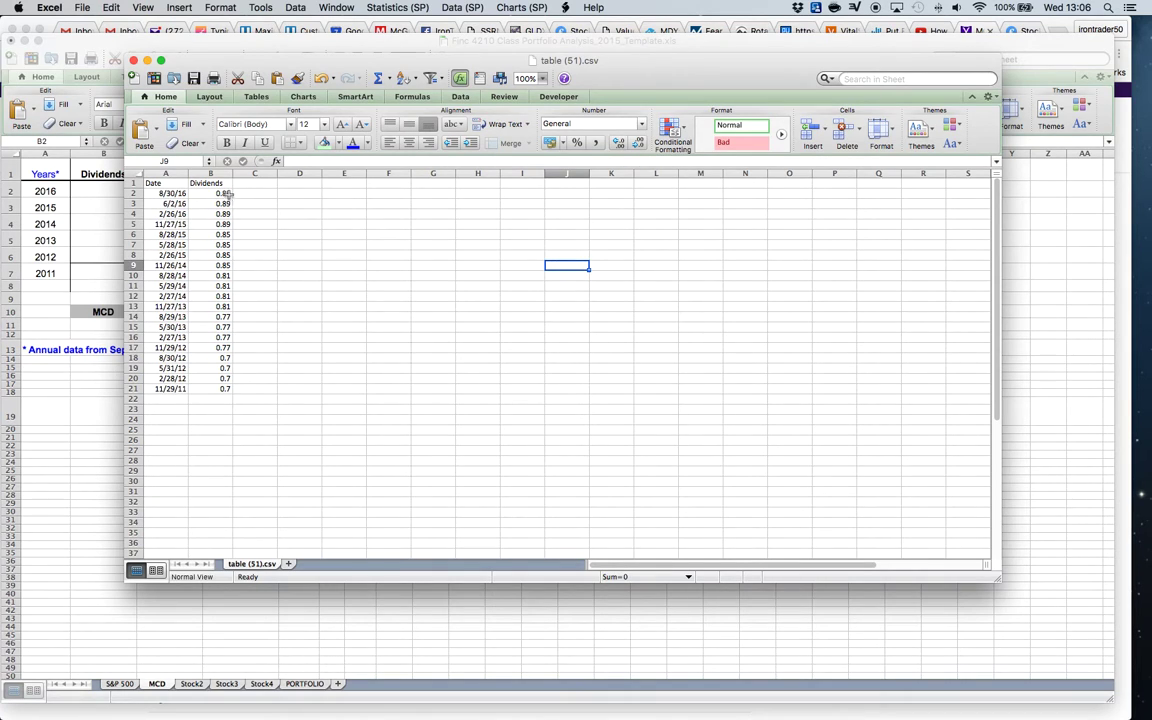
Step: Fill the four dividends from 8/30/16 to 11/27/15 (B2:B5) with light green
{"action": "left_click_drag", "start_coordinate": [222, 193], "coordinate": [222, 225]}
{"action": "left_click", "coordinate": [166, 193]}
{"action": "left_click", "coordinate": [166, 203]}
{"action": "left_click", "coordinate": [166, 214]}
{"action": "left_click", "coordinate": [166, 224]}
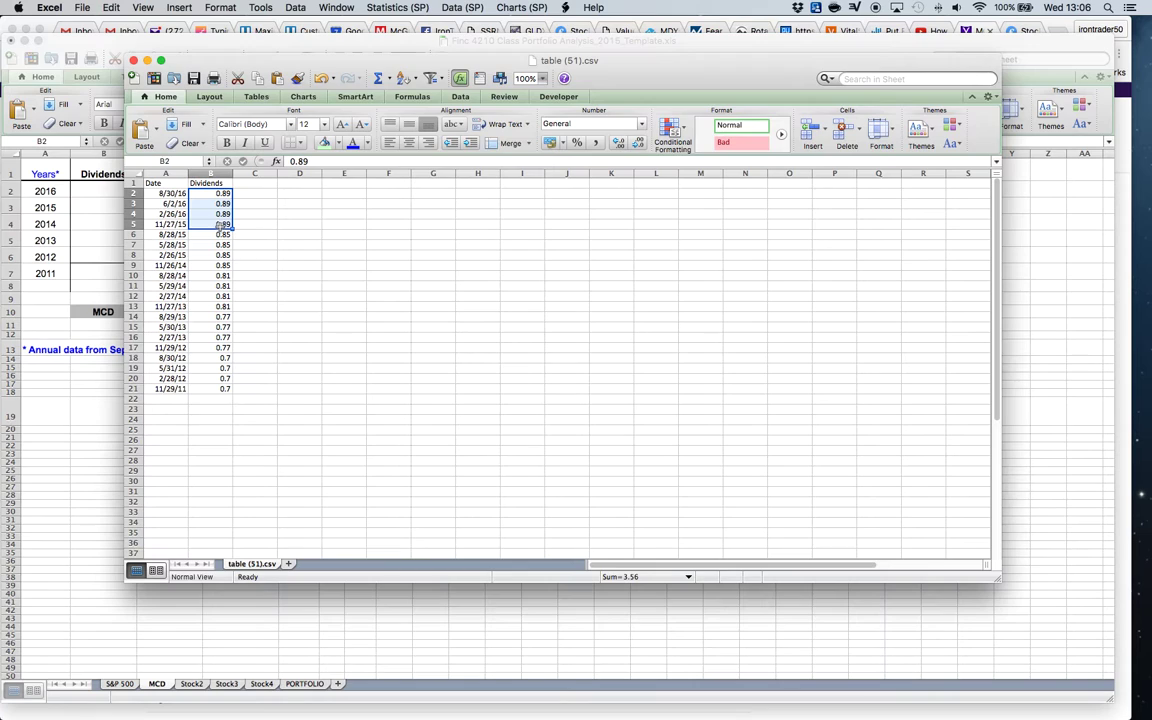
{"action": "left_click", "coordinate": [607, 366]}
{"action": "left_click_drag", "start_coordinate": [221, 193], "coordinate": [222, 225]}
{"action": "left_click", "coordinate": [299, 306]}
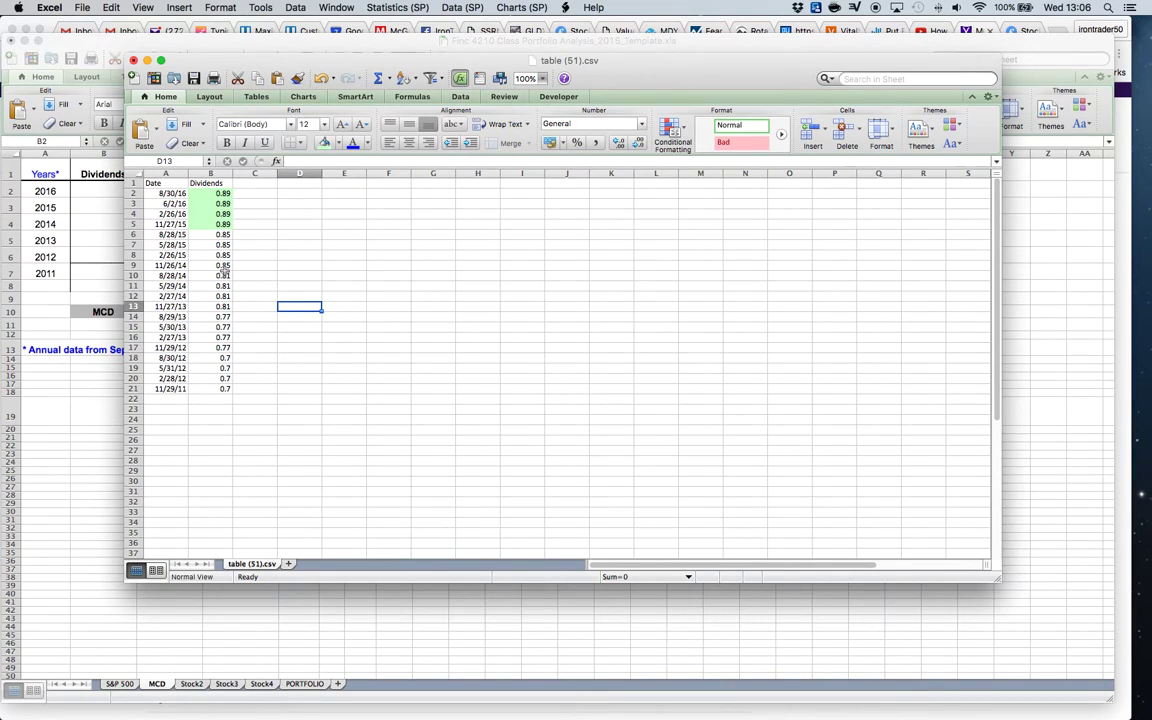
Step: Fill the dividends from 8/28/14 to 11/27/13 (B10:B13) and from 8/30/12 to 11/29/11 (B18:B21) with the same light green
{"action": "left_click_drag", "start_coordinate": [224, 274], "coordinate": [224, 306]}
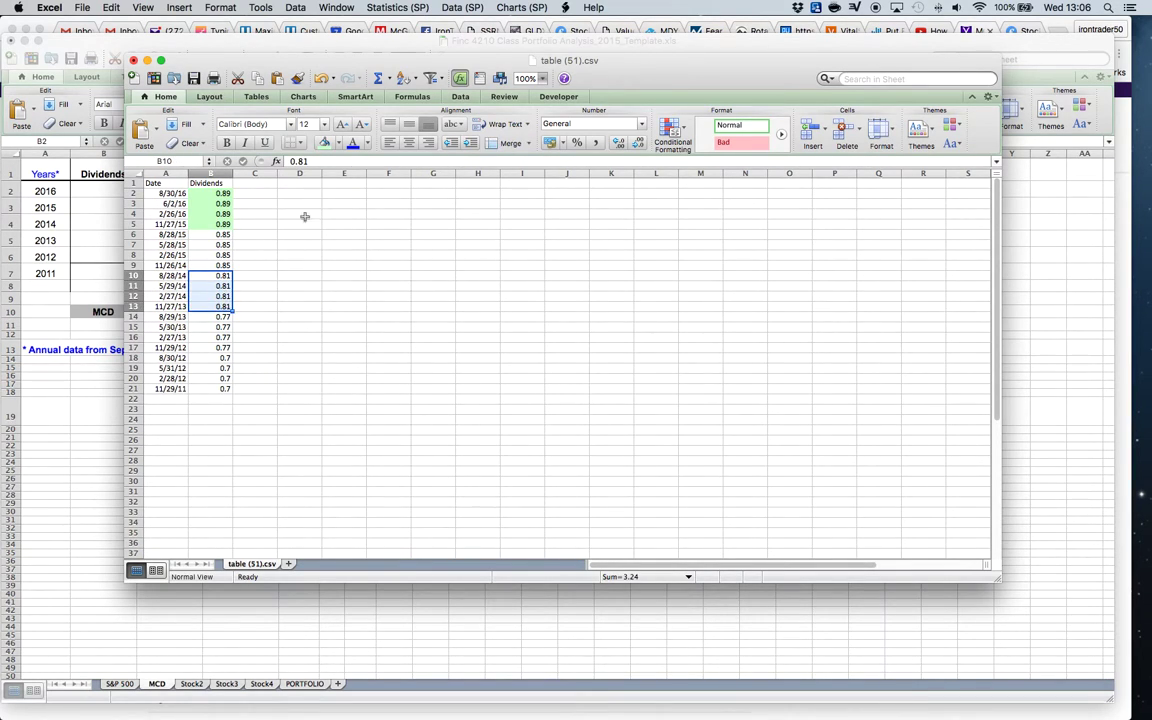
{"action": "left_click", "coordinate": [325, 145]}
{"action": "left_click", "coordinate": [299, 347]}
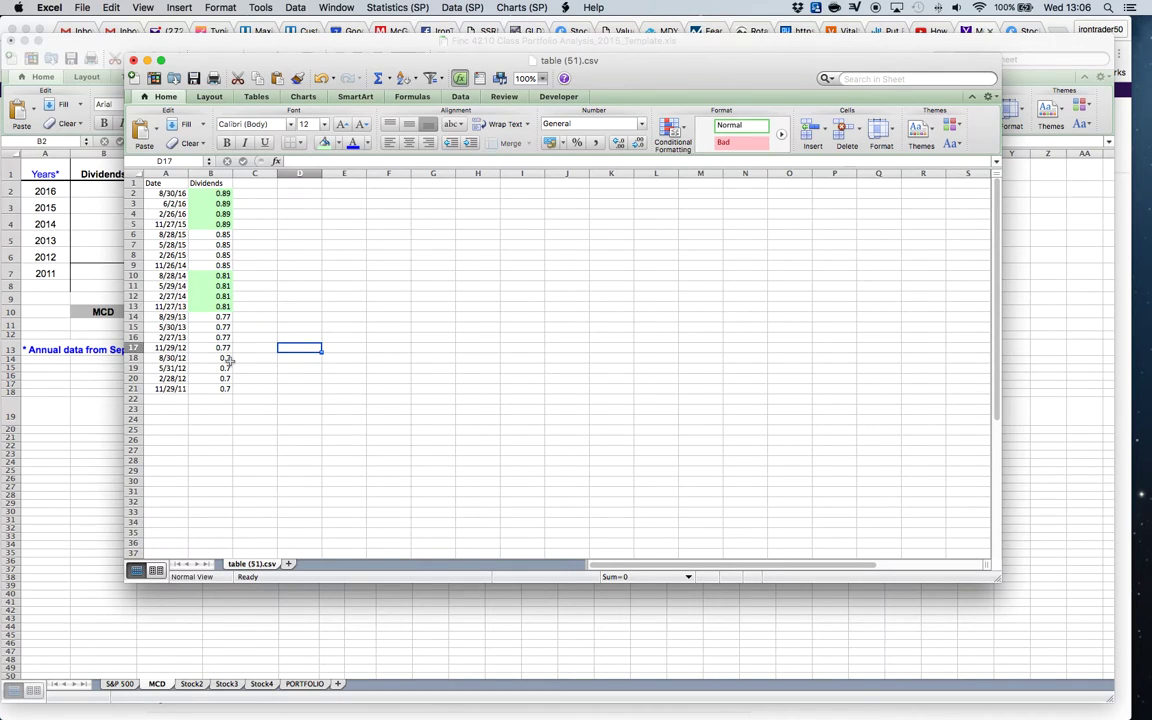
{"action": "left_click_drag", "start_coordinate": [222, 358], "coordinate": [222, 389]}
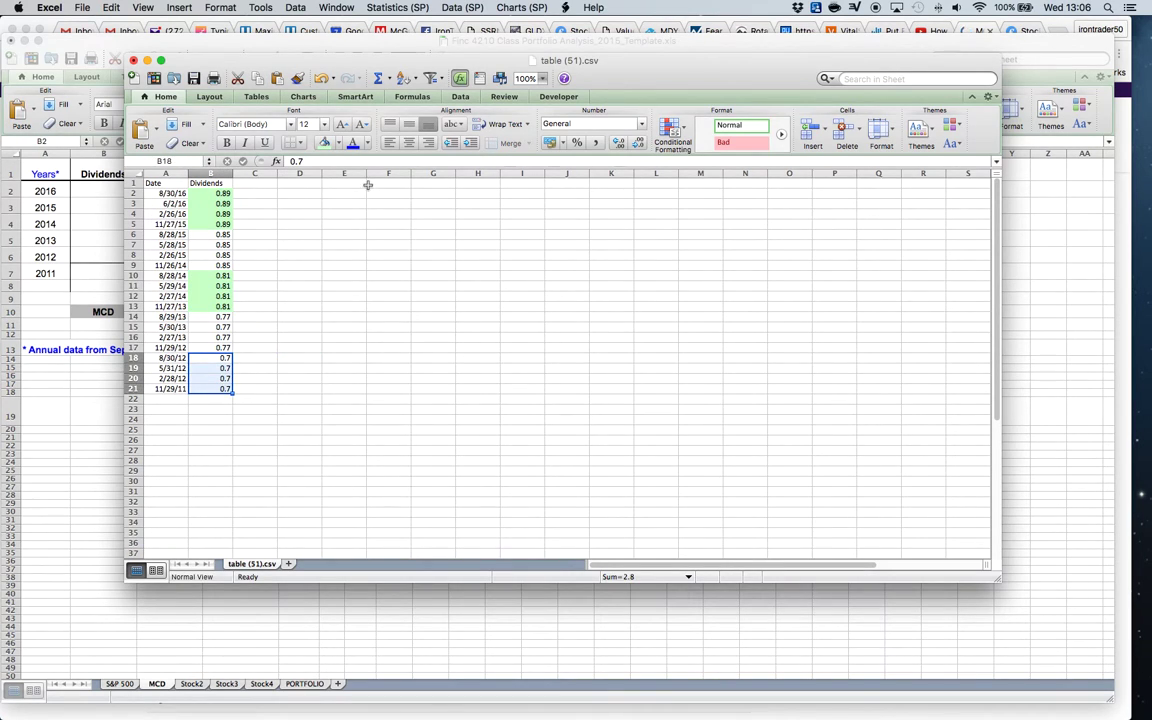
{"action": "left_click", "coordinate": [325, 145]}
{"action": "left_click", "coordinate": [589, 411]}
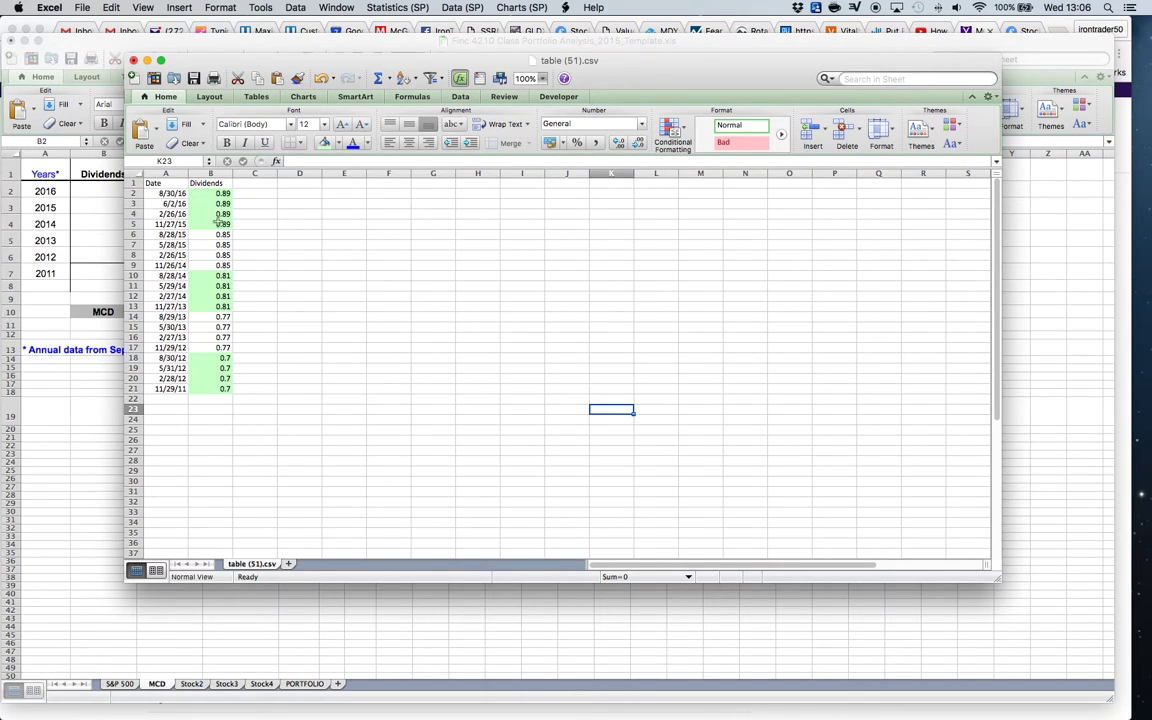
Step: Total the four dividends from 8/30/16 to 11/27/15 in C2 with =SUM(B2:B5)
{"action": "left_click", "coordinate": [256, 193]}
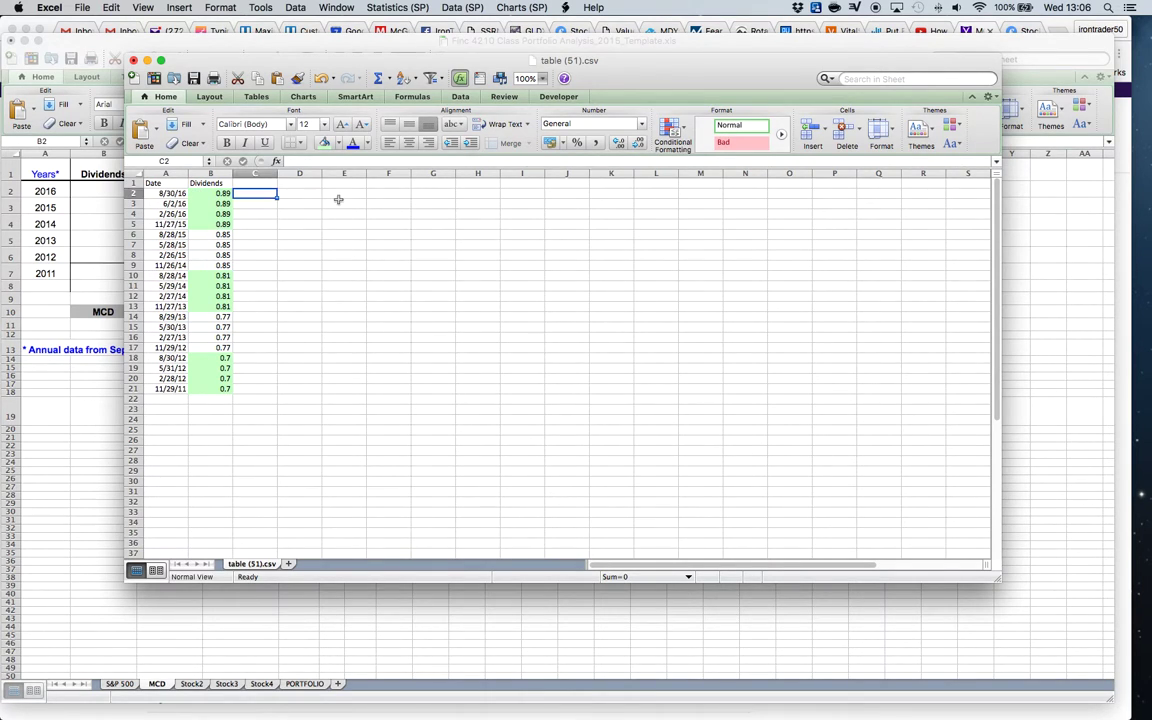
{"action": "type", "text": "=SUM"}
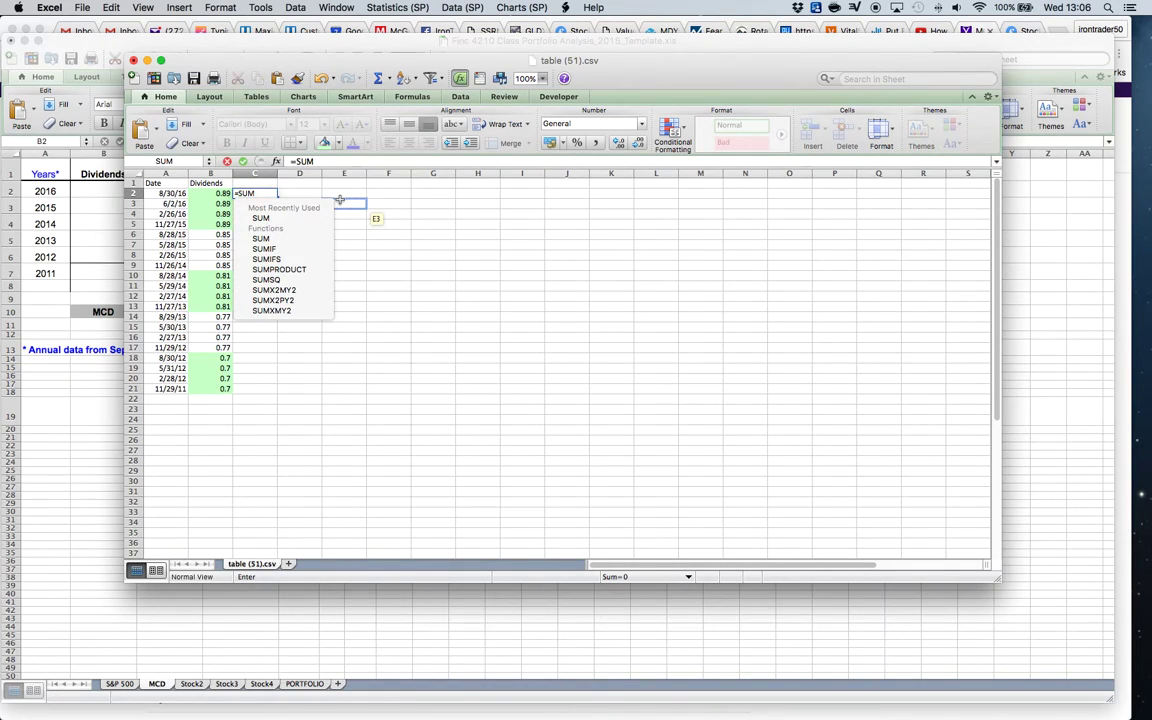
{"action": "type", "text": "("}
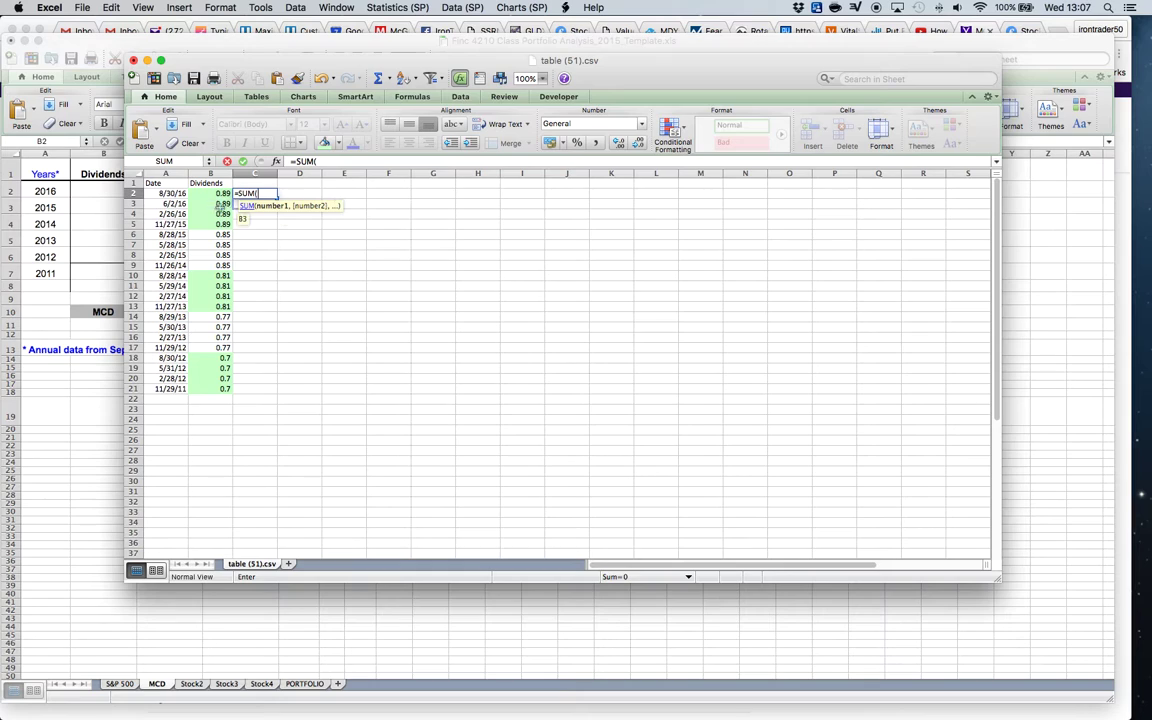
{"action": "left_click_drag", "start_coordinate": [221, 193], "coordinate": [213, 222]}
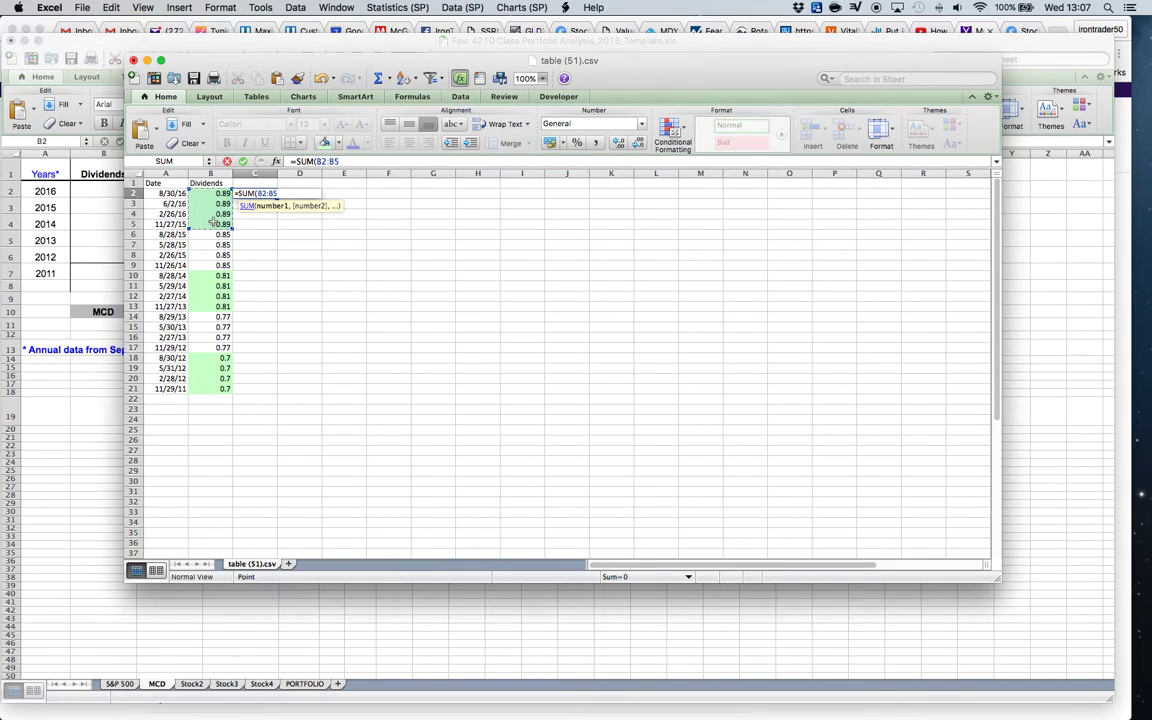
{"action": "type", "text": ")"}
{"action": "key", "text": "Return"}
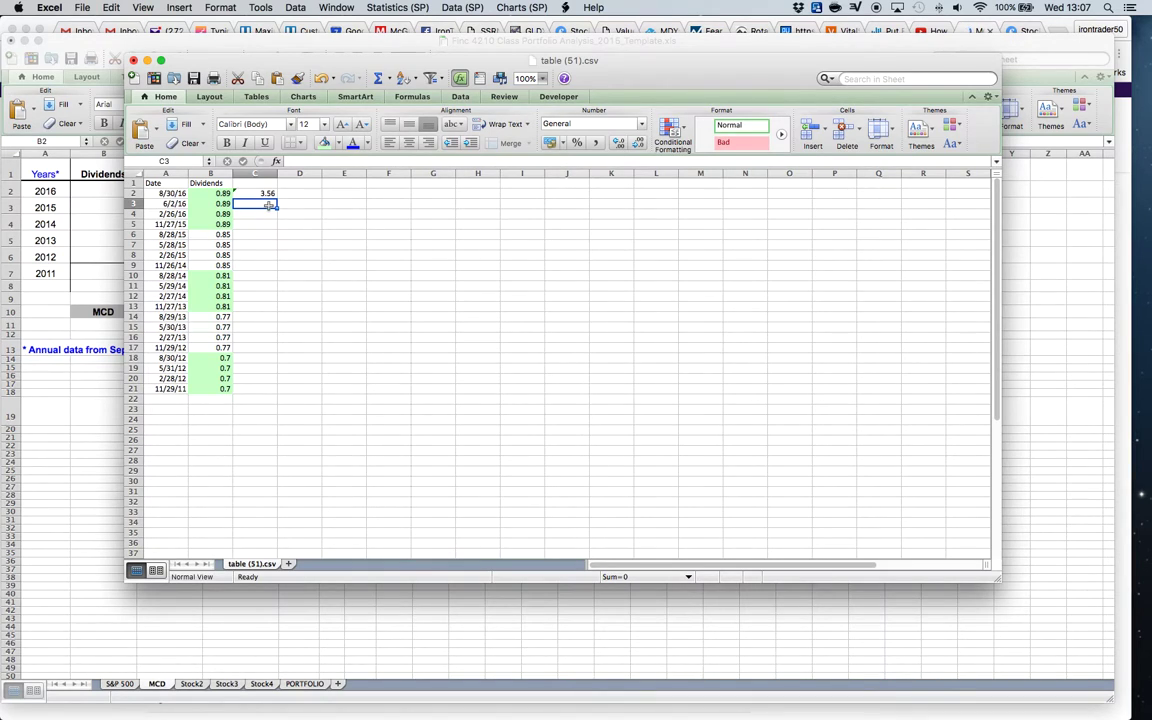
Step: Total the next two dividend years with =SUM(B6:B9) in C3 and =SUM(B10:B13) in C4
{"action": "type", "text": "=SUM"}
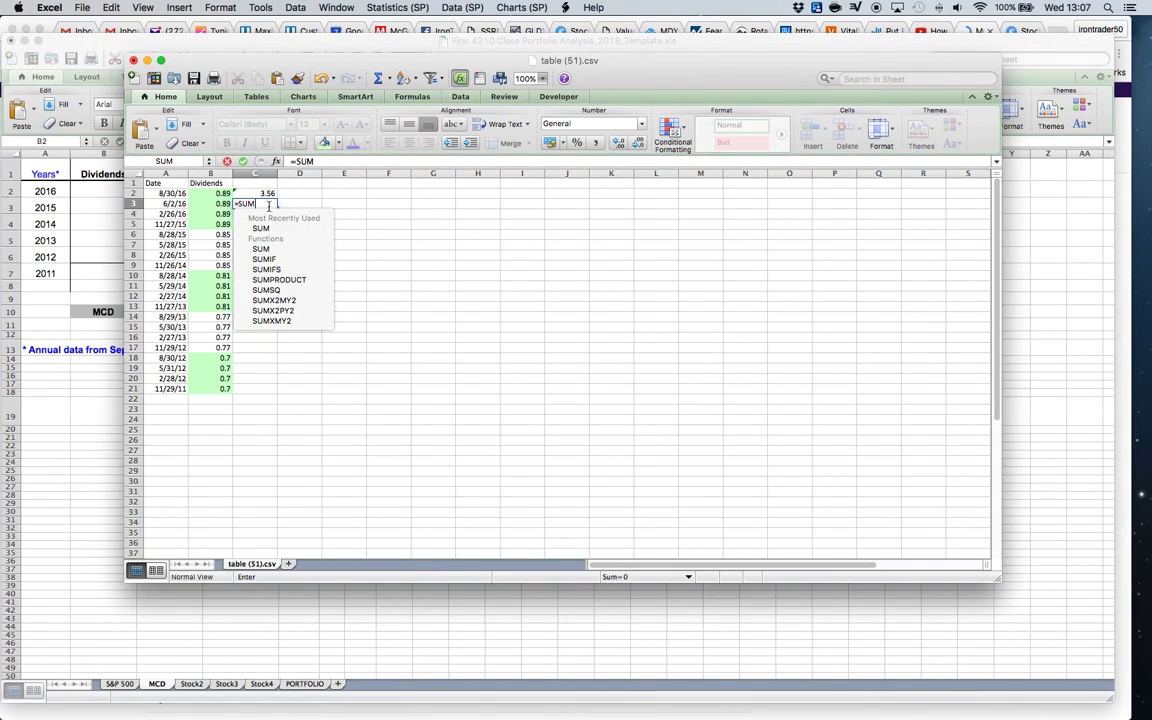
{"action": "type", "text": "("}
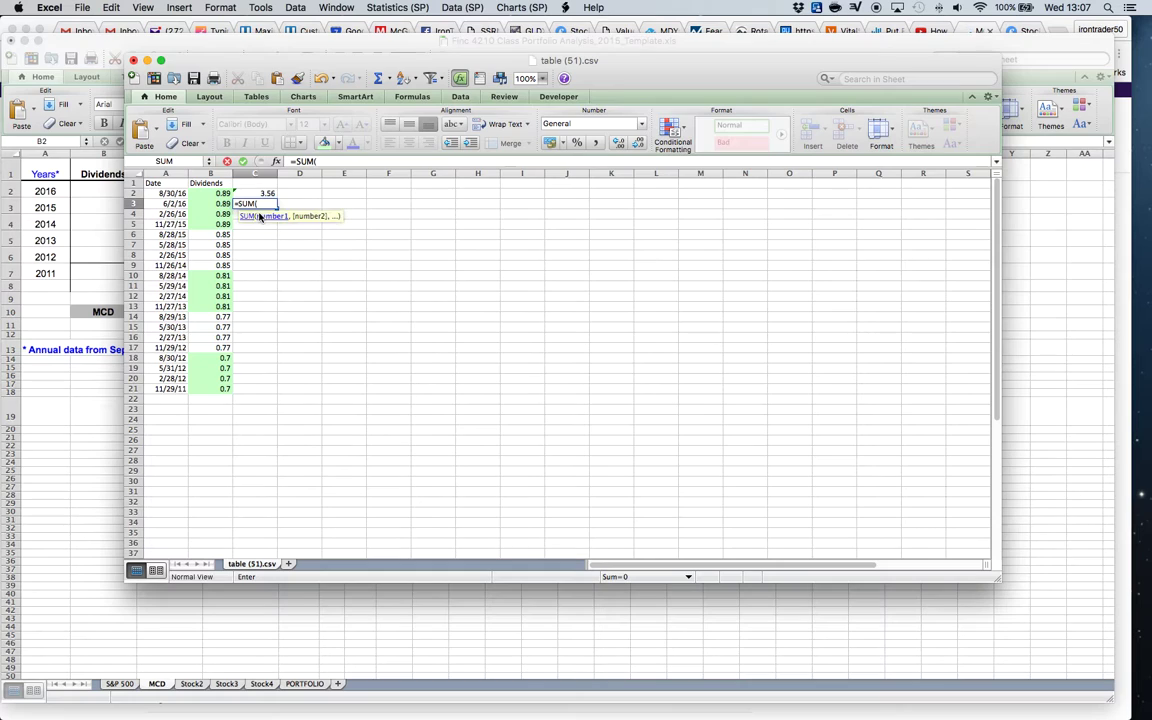
{"action": "left_click_drag", "start_coordinate": [226, 236], "coordinate": [222, 262]}
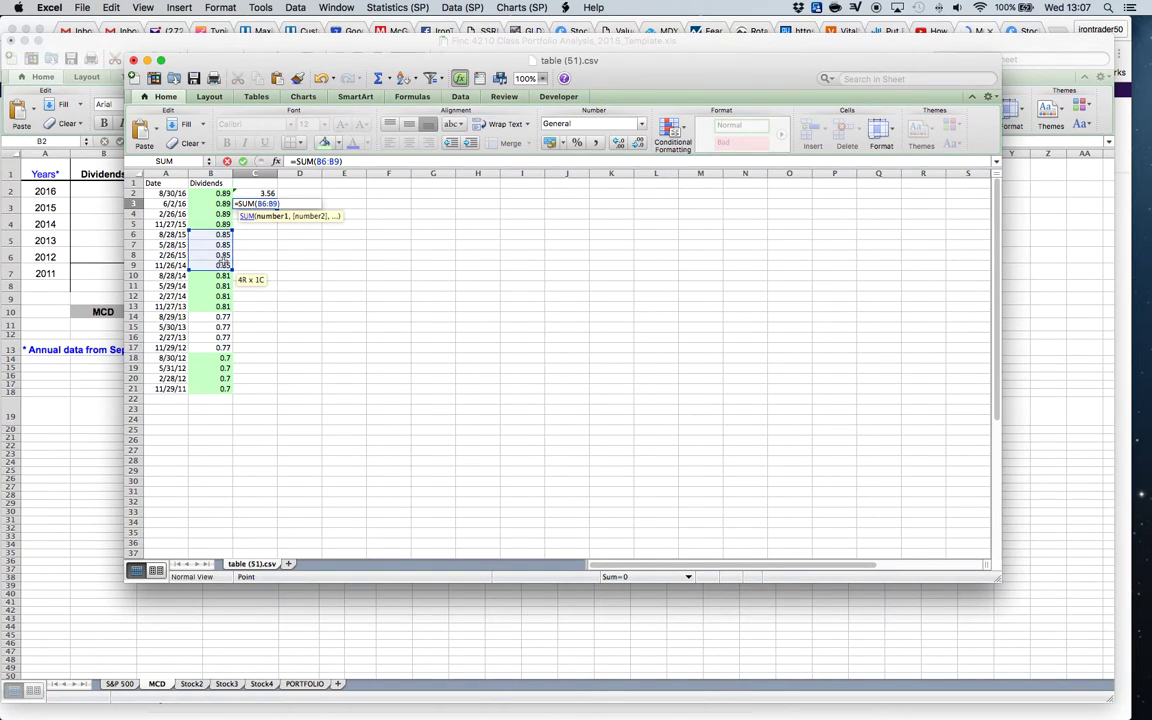
{"action": "key", "text": "Return"}
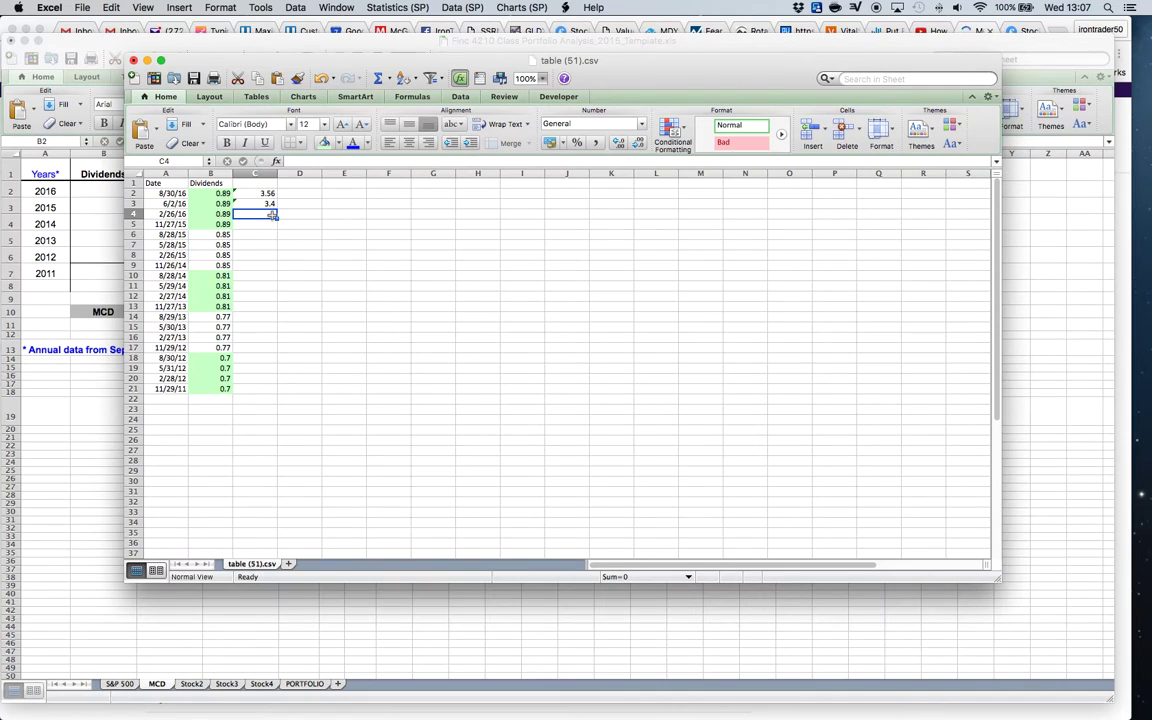
{"action": "type", "text": "=SUM("}
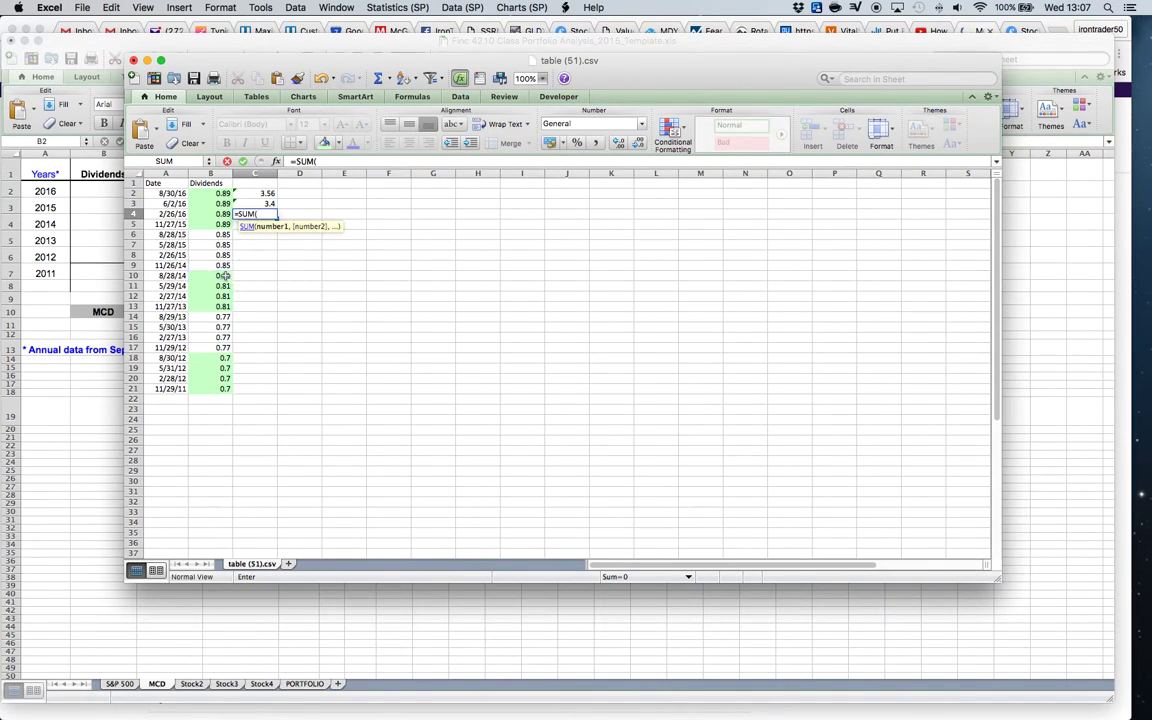
{"action": "left_click_drag", "start_coordinate": [222, 276], "coordinate": [225, 307]}
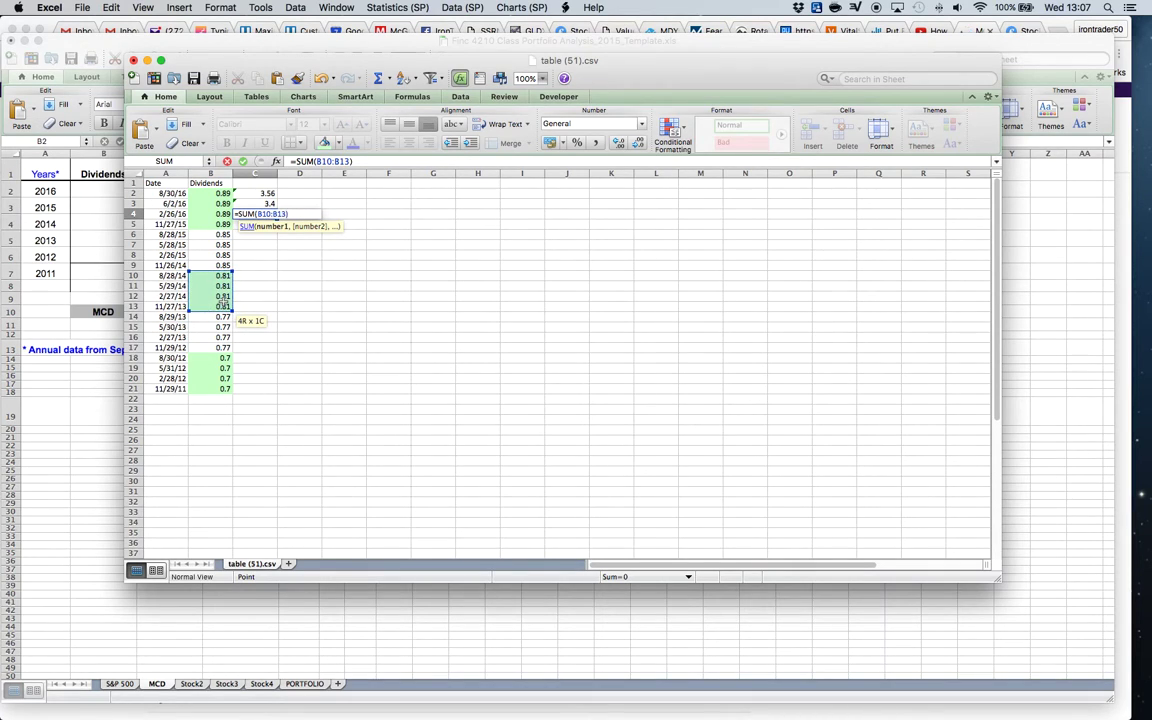
{"action": "key", "text": "Return"}
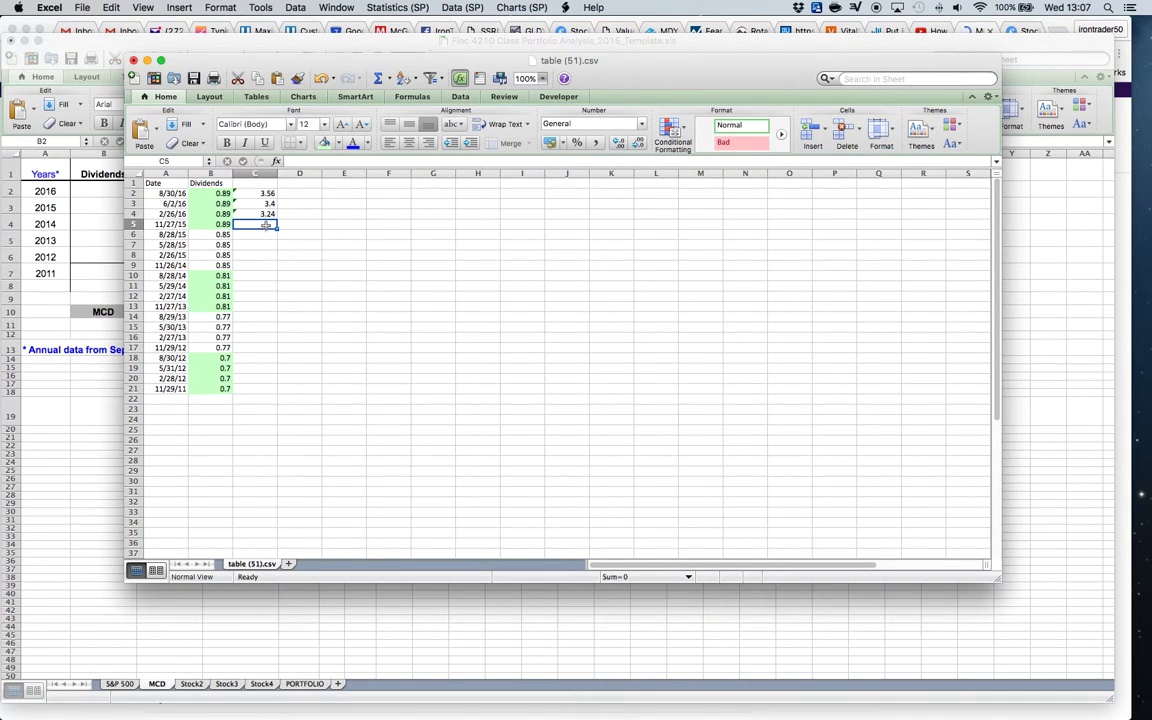
Step: Total the dividends from 8/29/13 to 11/29/12 in C5 with =SUM(B14:B17)
{"action": "type", "text": "=SUM"}
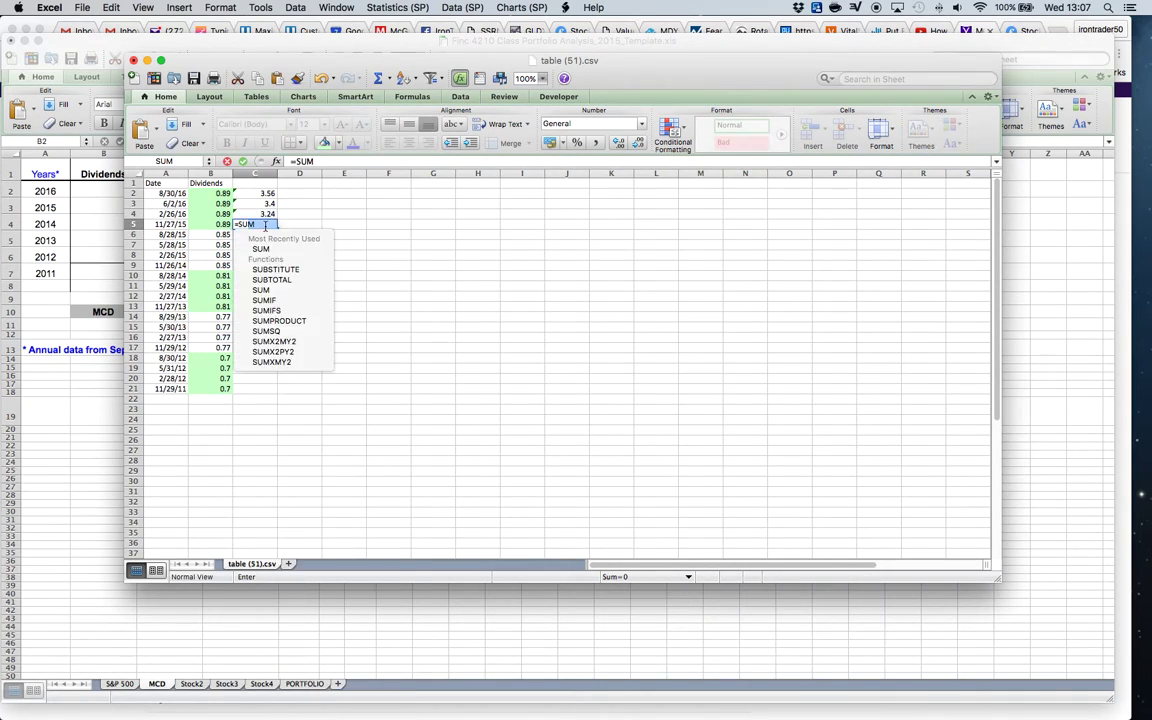
{"action": "type", "text": "("}
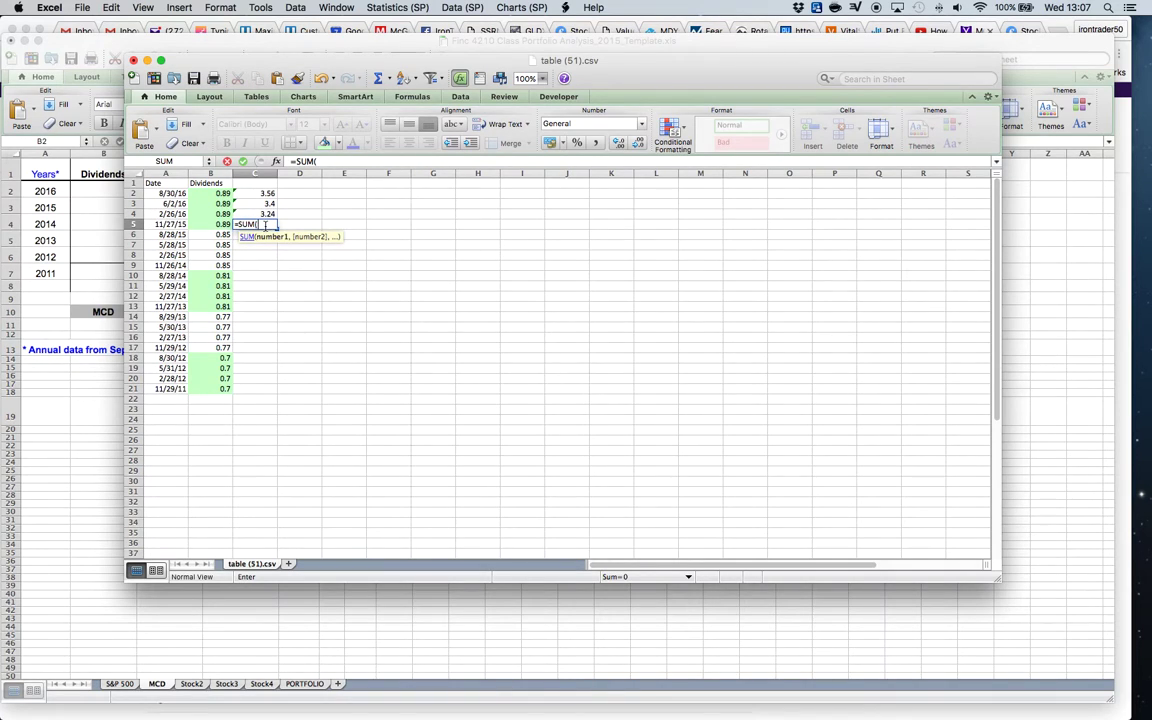
{"action": "left_click_drag", "start_coordinate": [222, 317], "coordinate": [220, 348]}
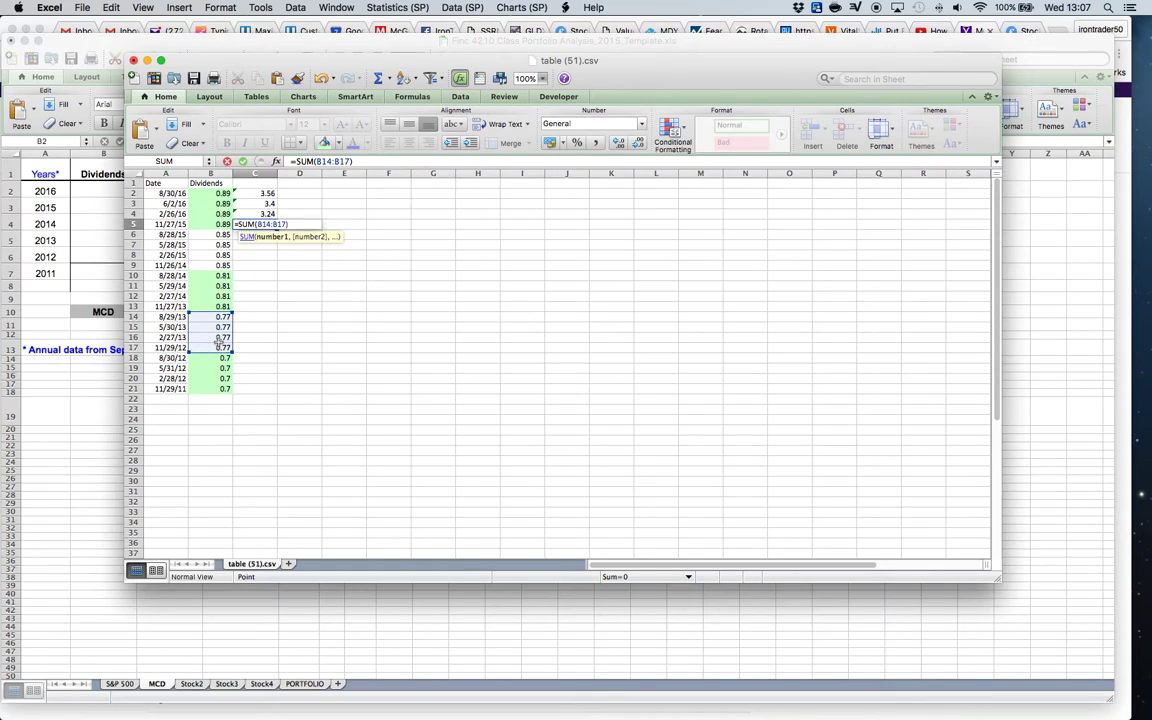
{"action": "key", "text": "Return"}
{"action": "scroll", "coordinate": [269, 312], "scroll_direction": "right", "scroll_amount": 1}
{"action": "scroll", "coordinate": [275, 247], "scroll_direction": "left", "scroll_amount": 1}
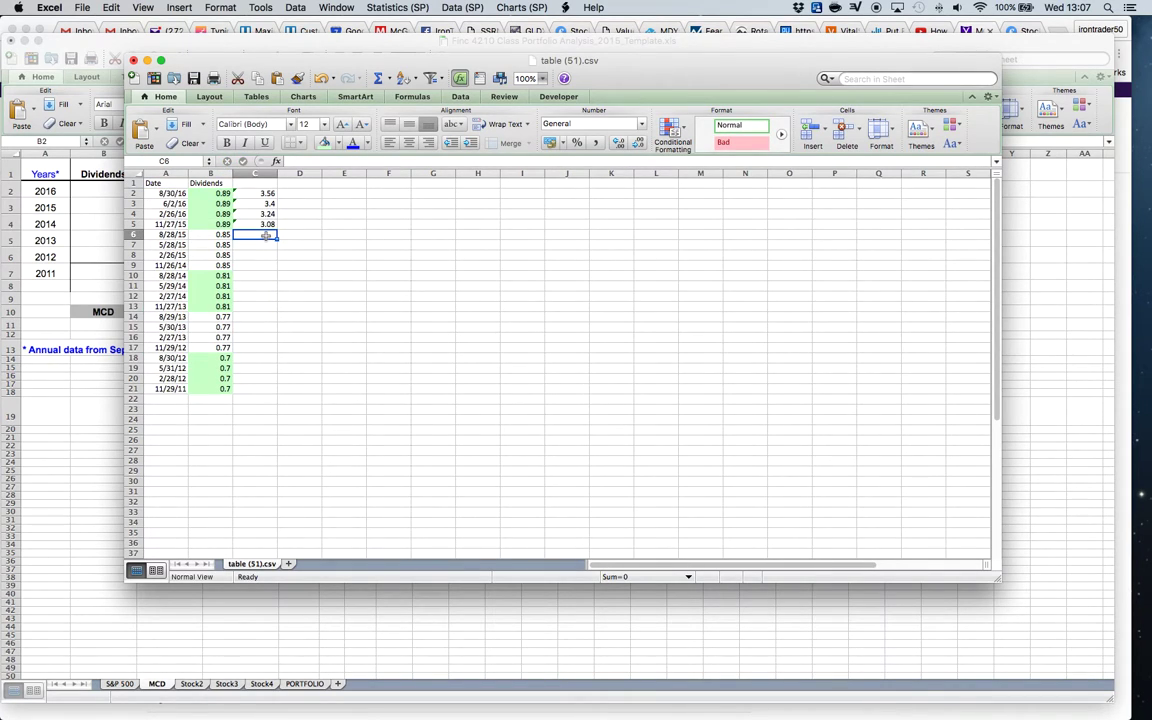
Step: Total the dividends from 8/30/12 to 11/29/11 in C6 with =SUM(B18:B21)
{"action": "type", "text": "="}
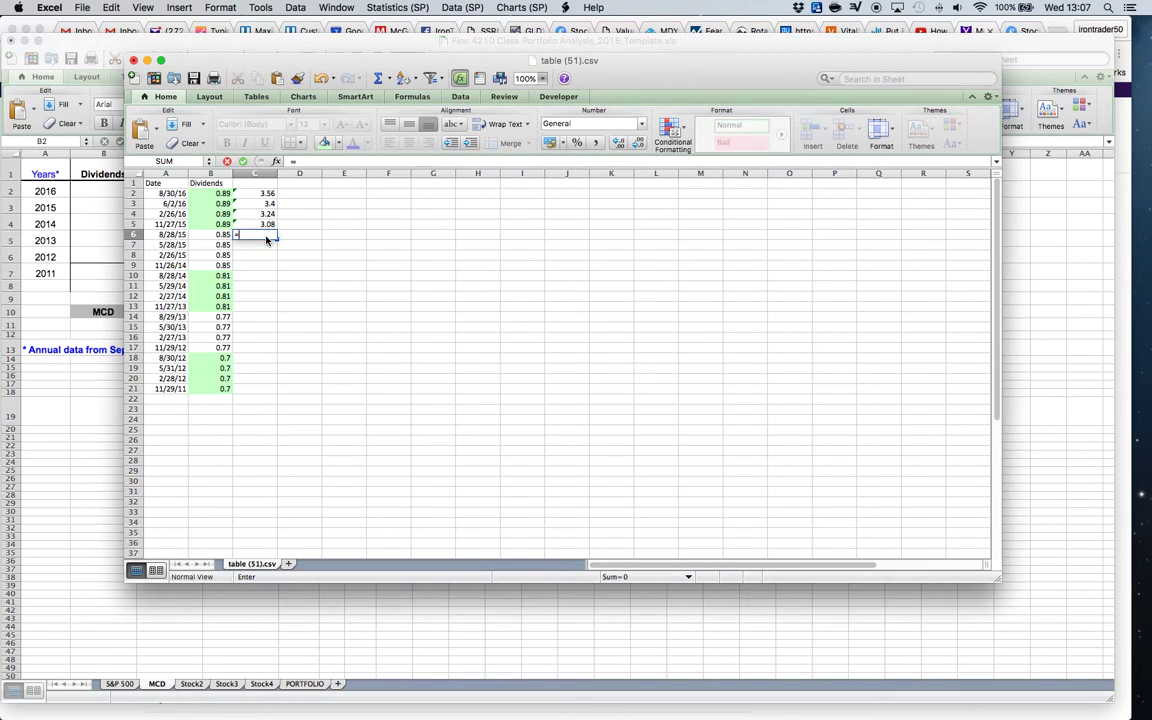
{"action": "type", "text": "SUM("}
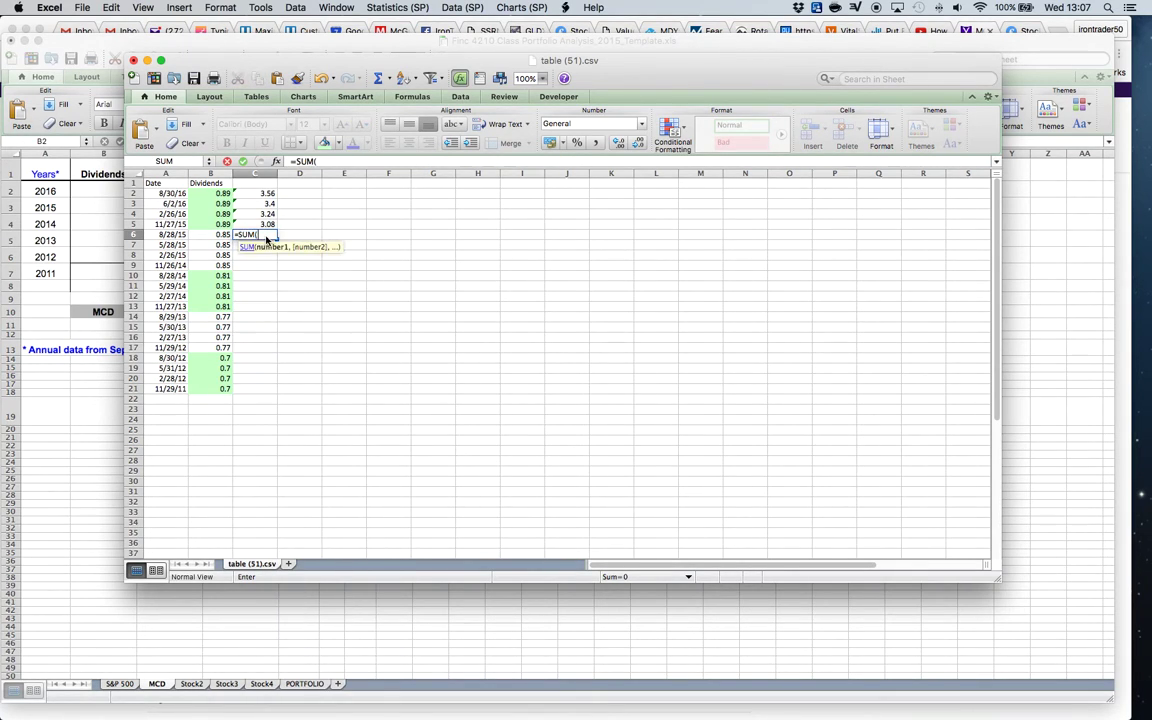
{"action": "left_click_drag", "start_coordinate": [215, 358], "coordinate": [215, 393]}
{"action": "type", "text": ")"}
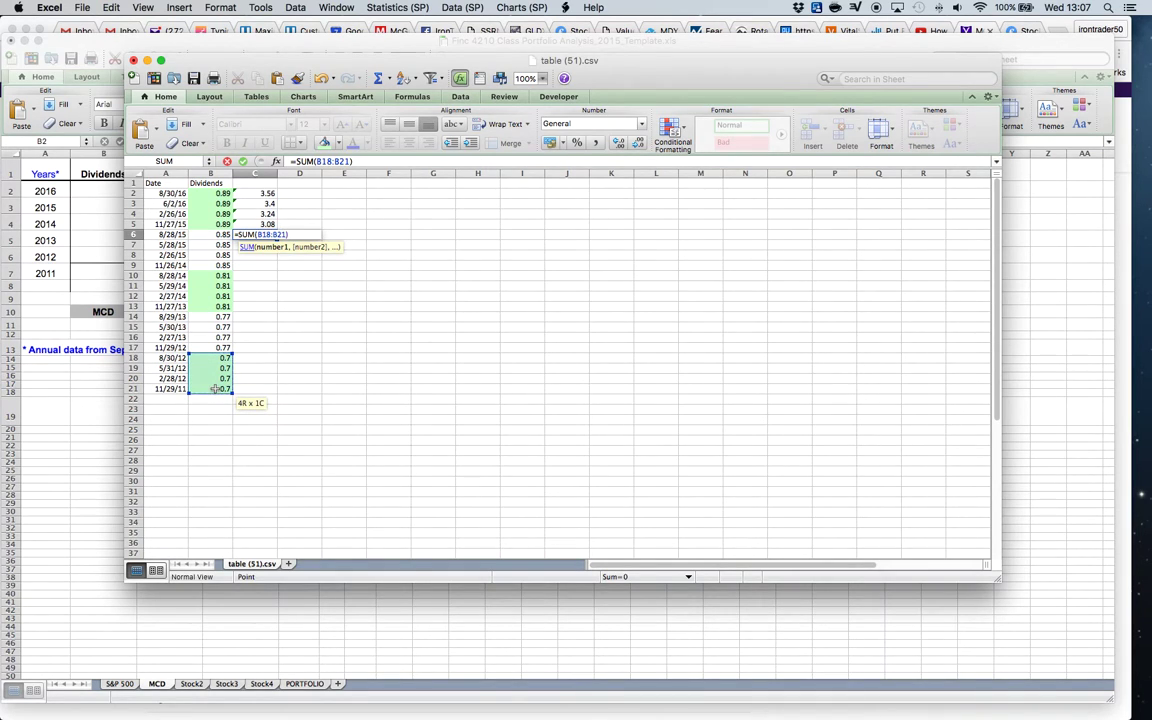
{"action": "key", "text": "Return"}
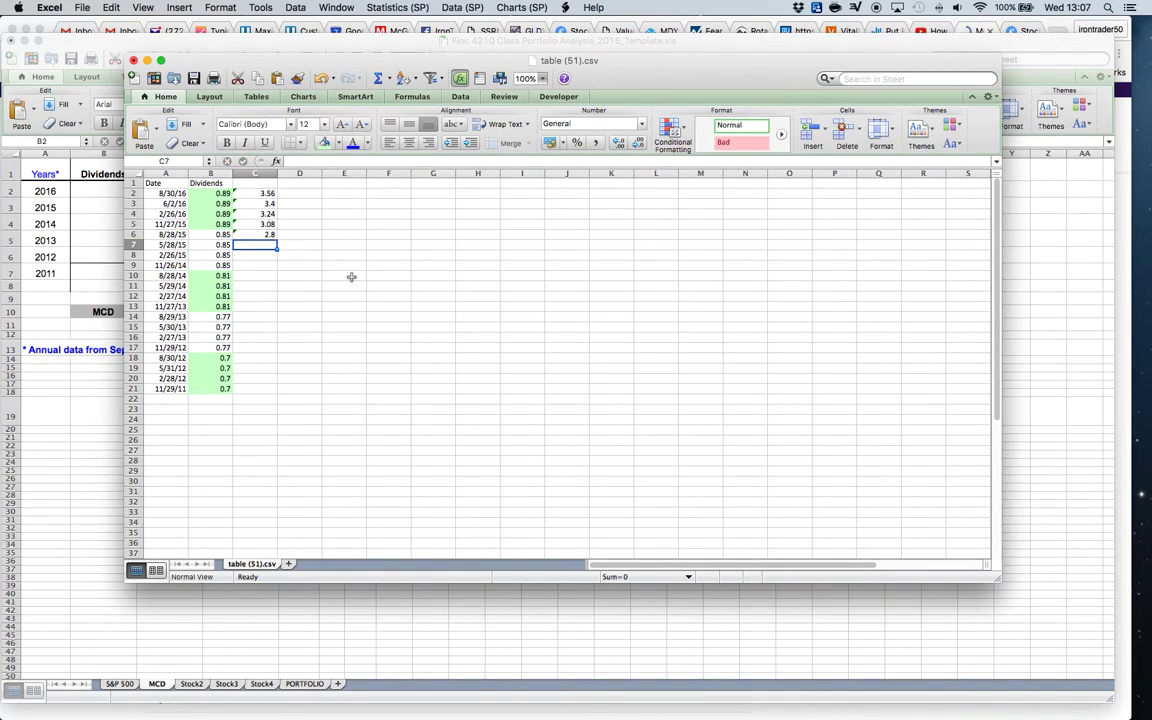
Step: Copy the yearly totals in C2:C6 and paste them as values only into the template's MCD Dividends column, starting at B2
{"action": "left_click_drag", "start_coordinate": [267, 193], "coordinate": [266, 231]}
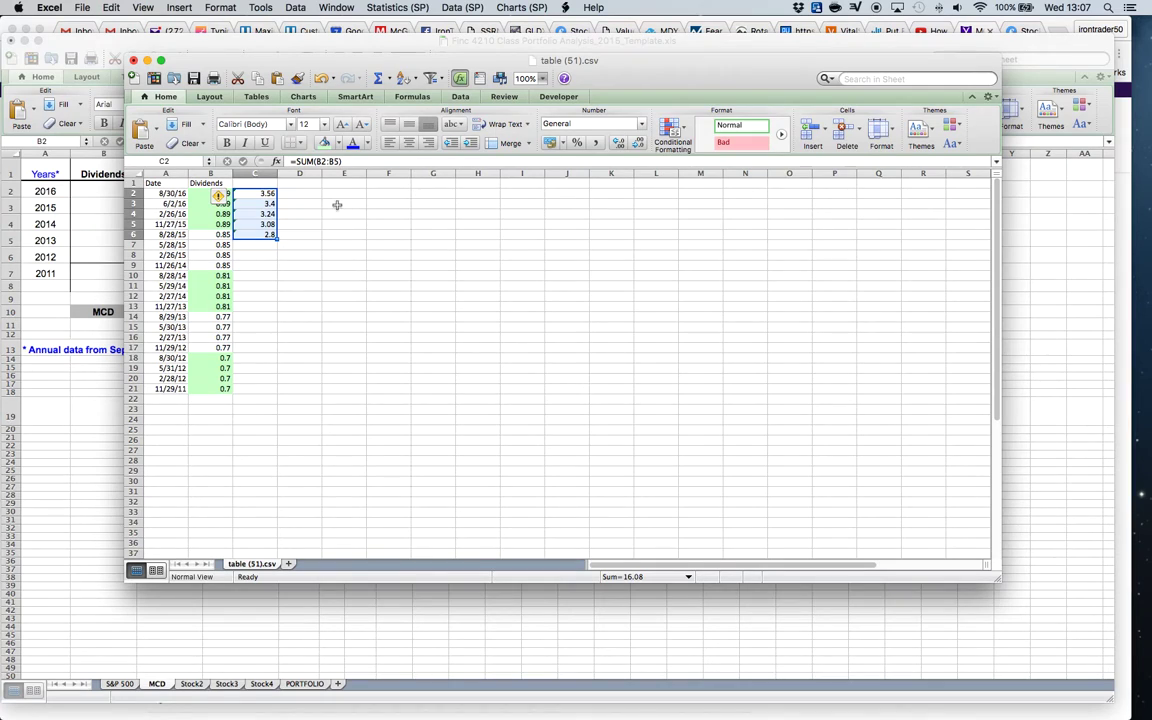
{"action": "left_click", "coordinate": [260, 193]}
{"action": "left_click_drag", "start_coordinate": [260, 193], "coordinate": [266, 232]}
{"action": "left_click", "coordinate": [111, 7]}
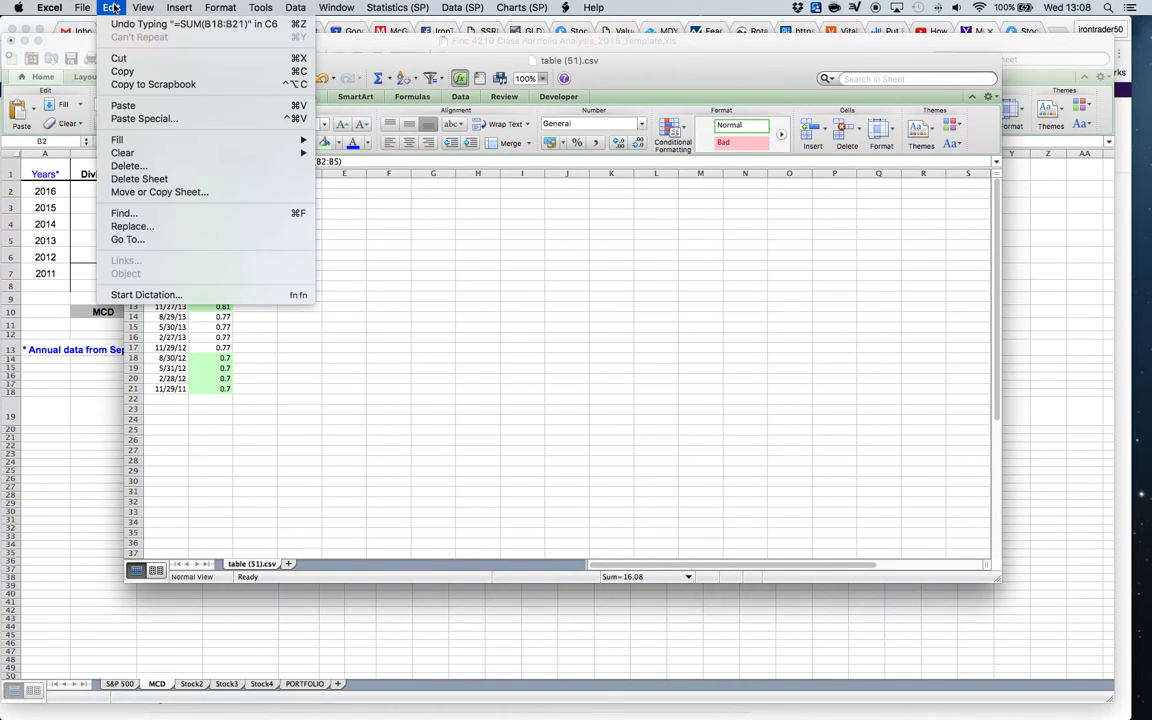
{"action": "left_click", "coordinate": [123, 72]}
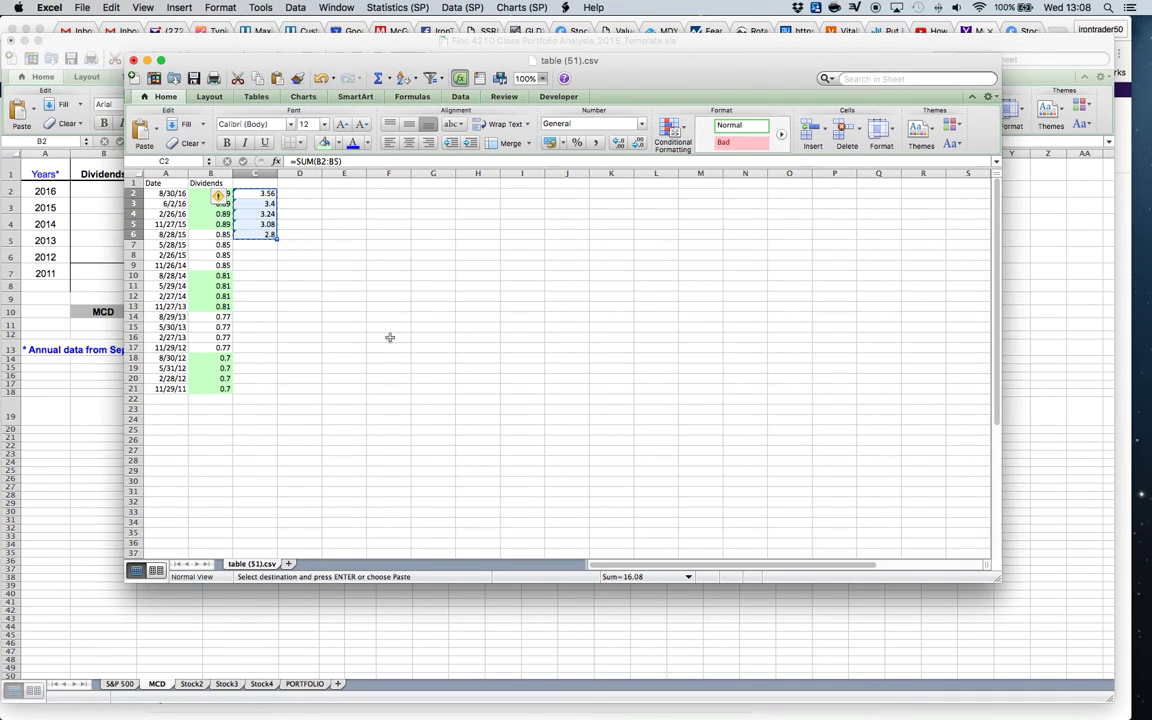
{"action": "left_click", "coordinate": [175, 655]}
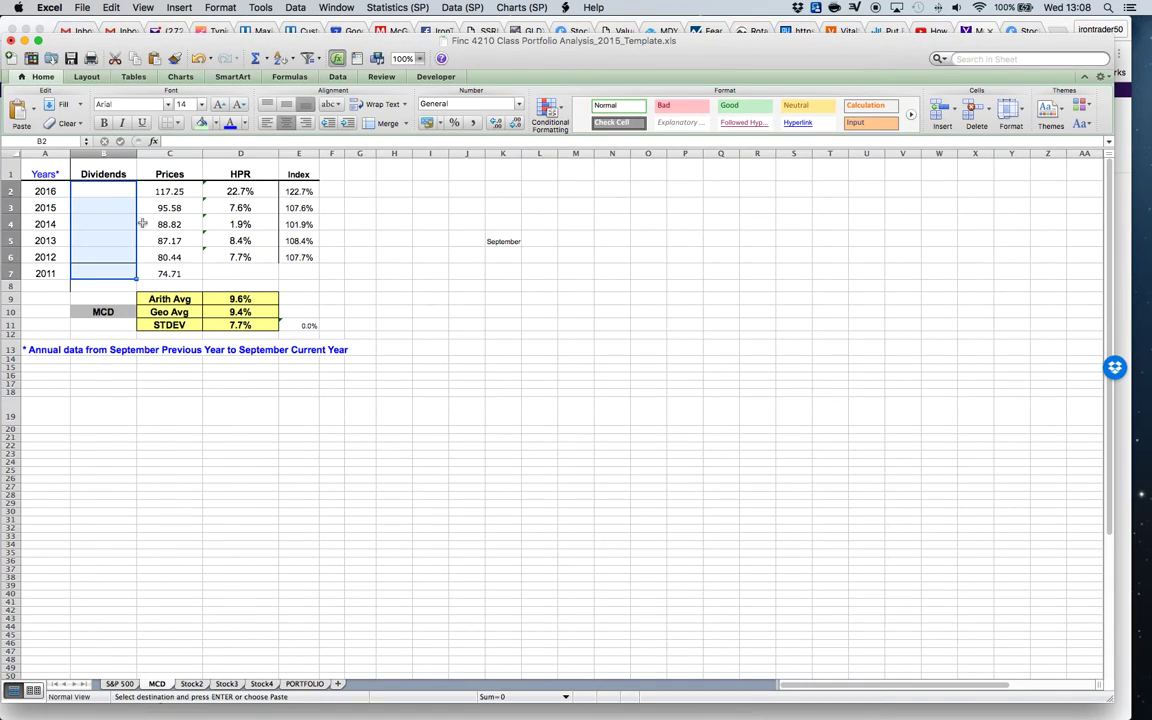
{"action": "left_click", "coordinate": [100, 187]}
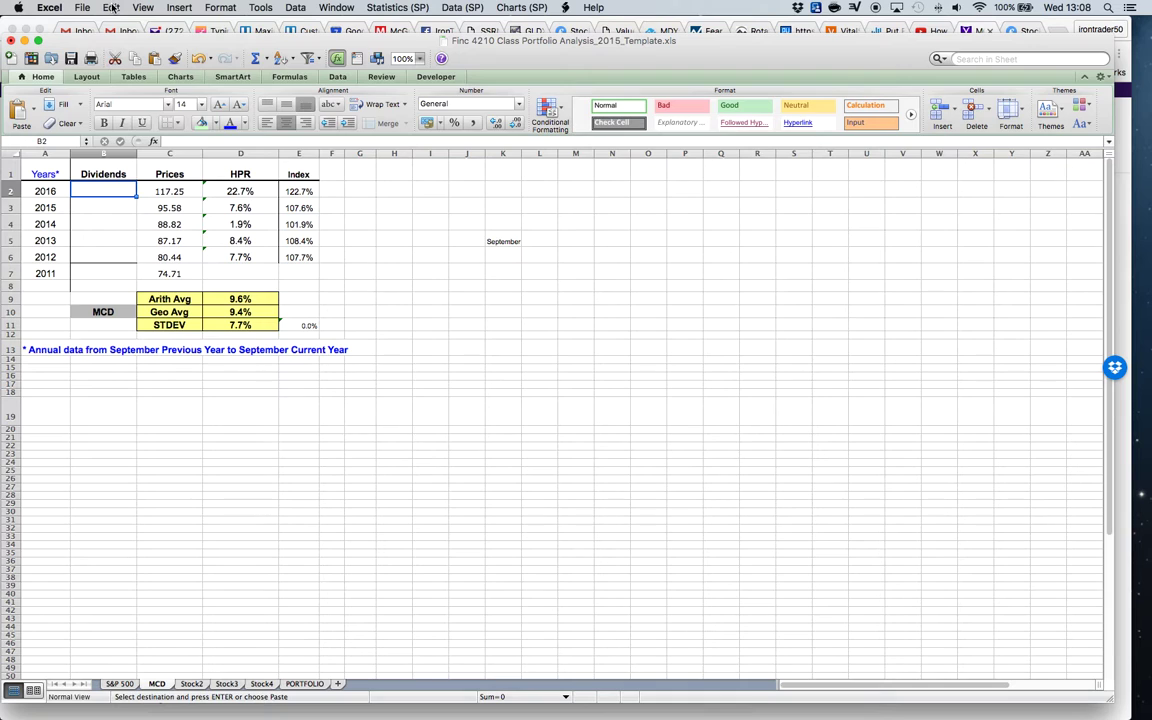
{"action": "left_click", "coordinate": [111, 7]}
{"action": "left_click", "coordinate": [140, 118]}
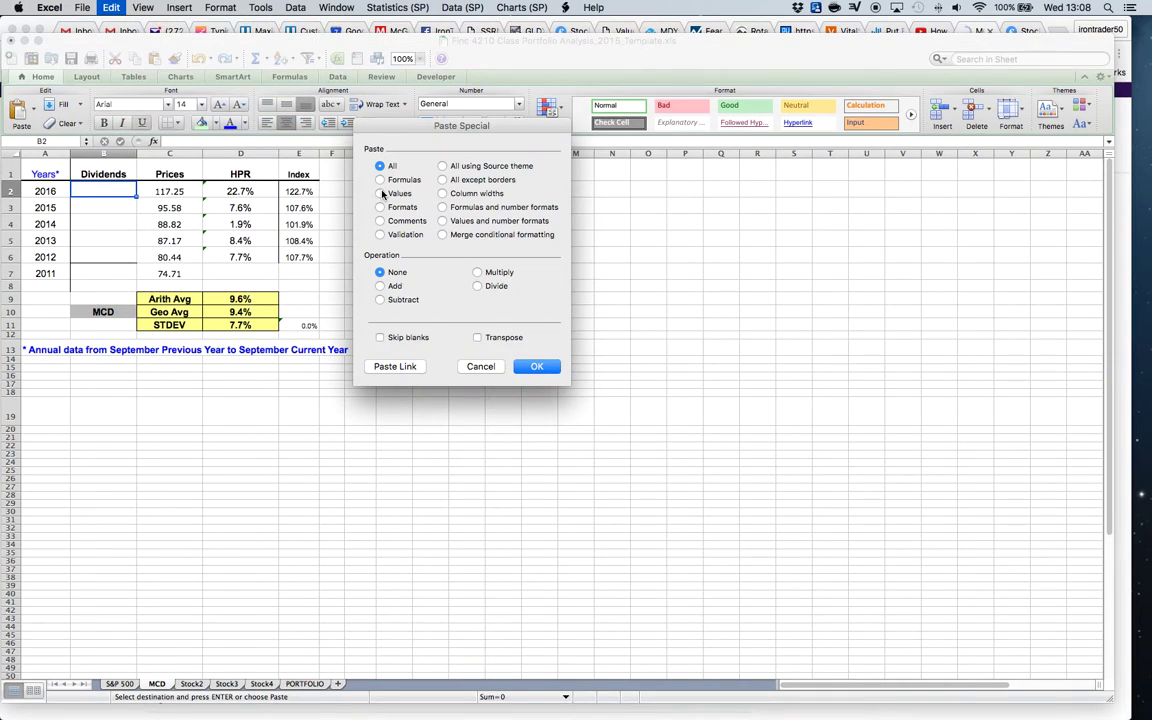
{"action": "left_click", "coordinate": [381, 193]}
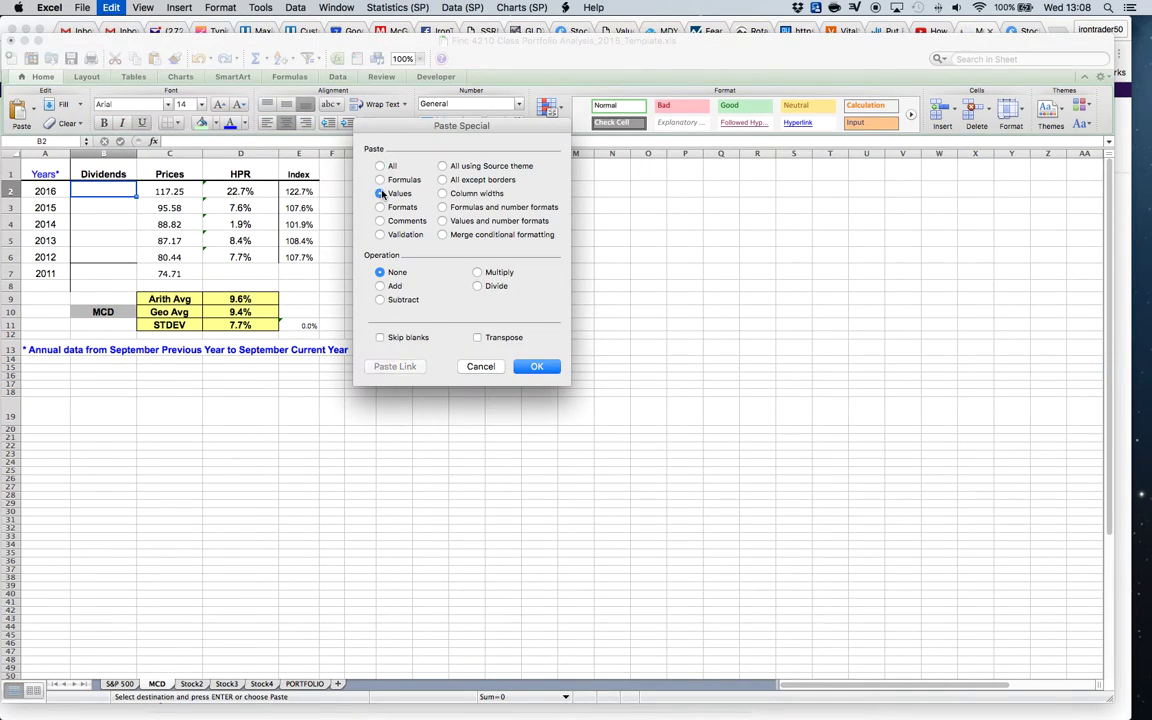
{"action": "left_click", "coordinate": [537, 368]}
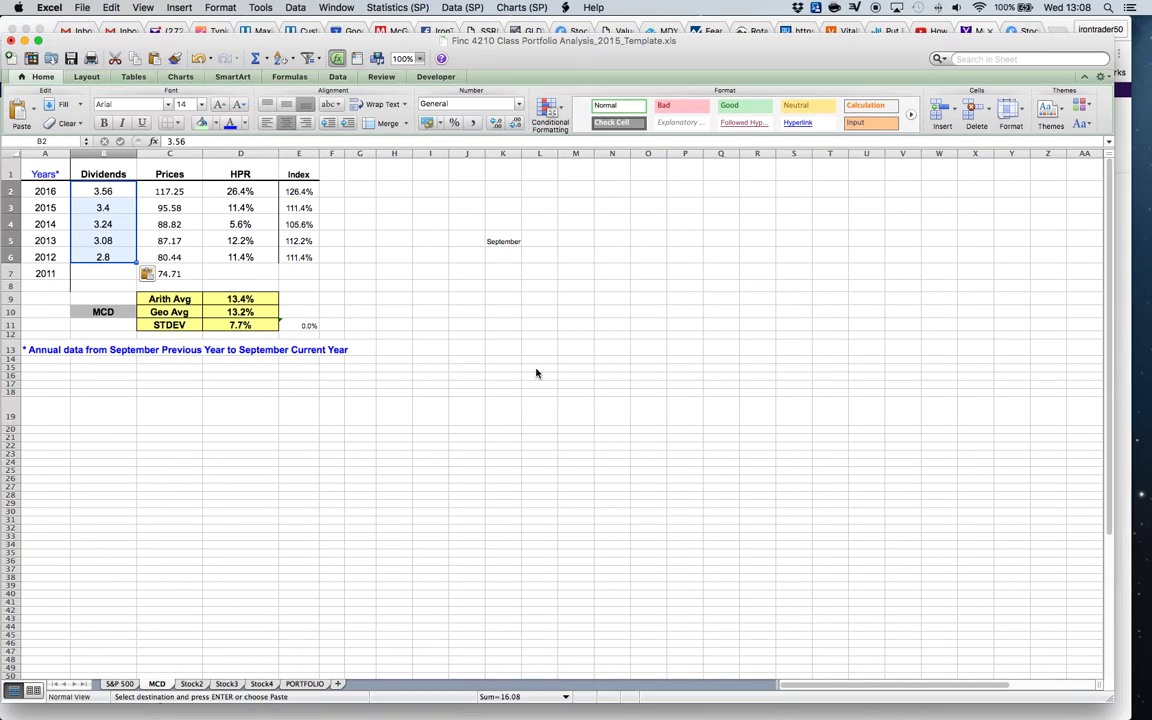
Step: Try a regular paste of the copied totals at H2 of the MCD sheet and undo it
{"action": "left_click", "coordinate": [394, 190]}
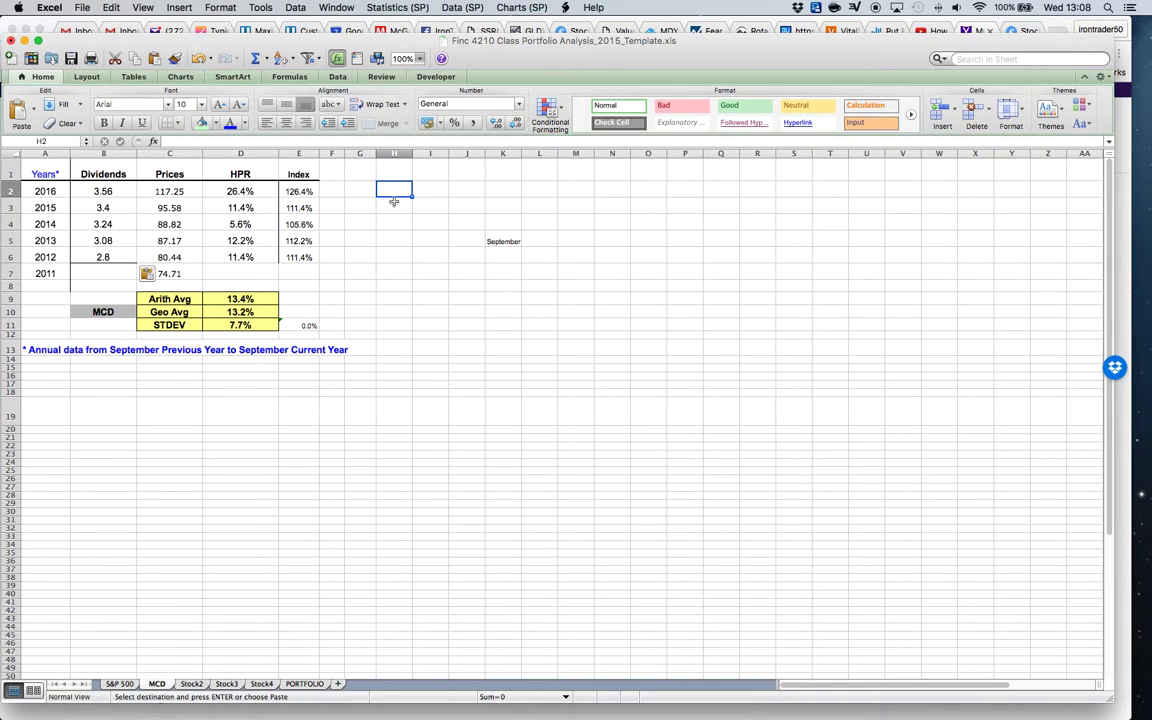
{"action": "left_click", "coordinate": [111, 8]}
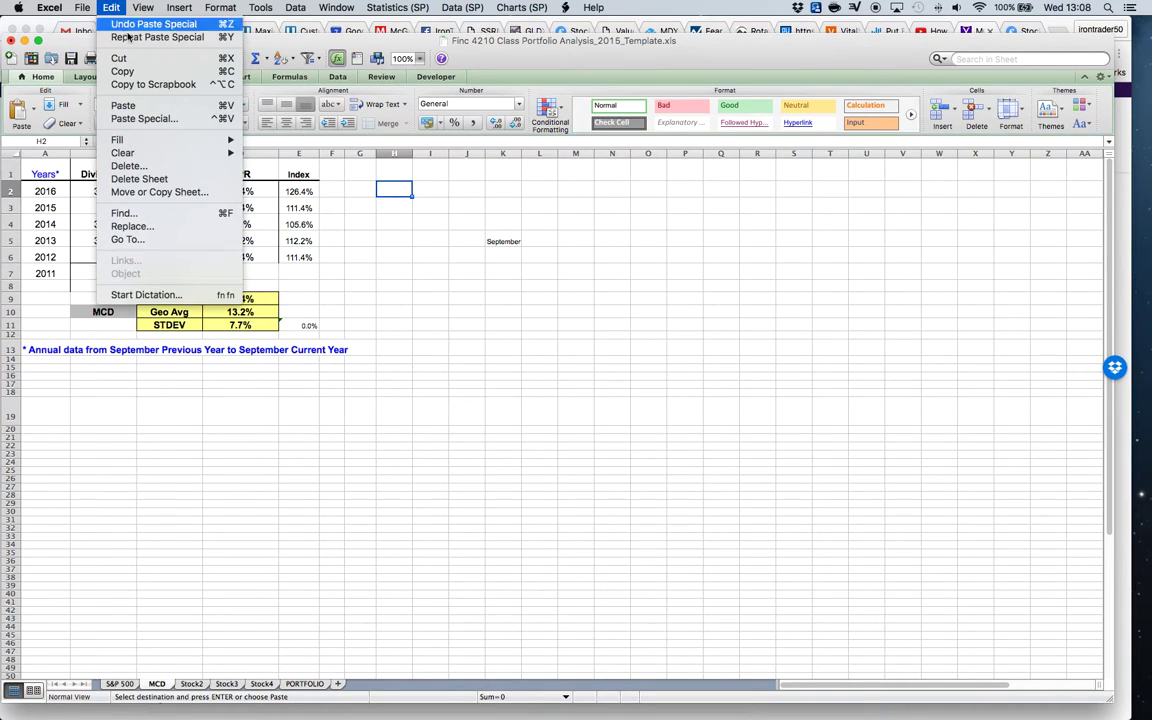
{"action": "left_click", "coordinate": [128, 105]}
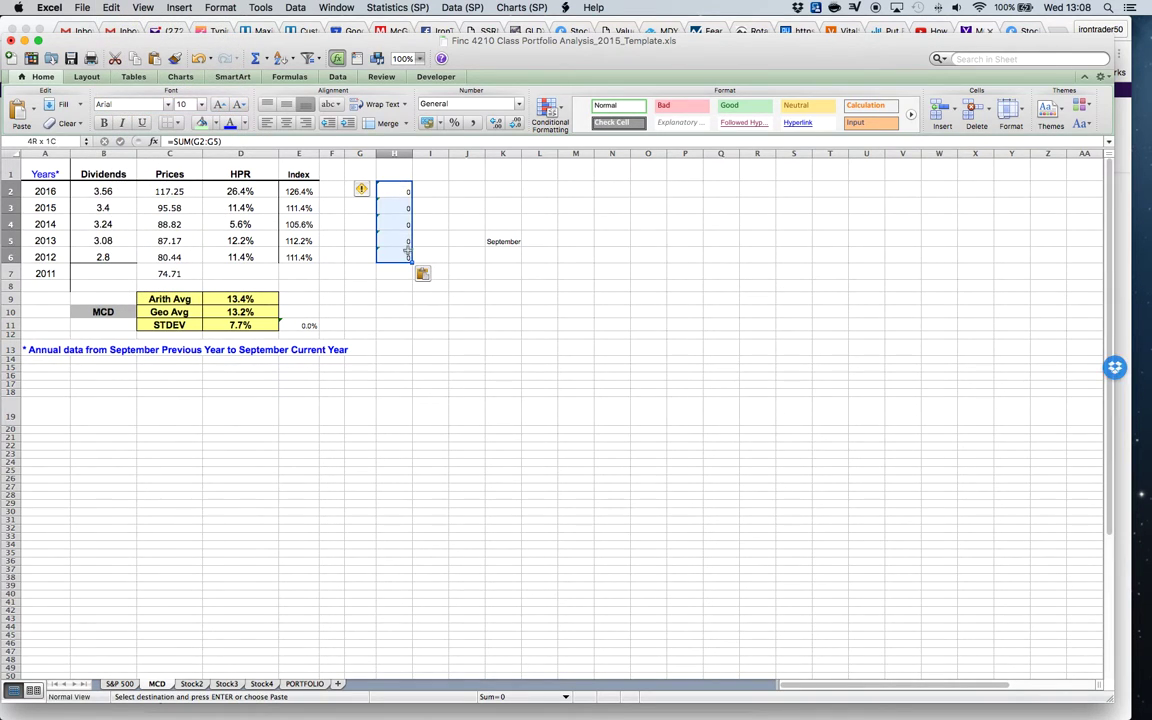
{"action": "left_click", "coordinate": [111, 7]}
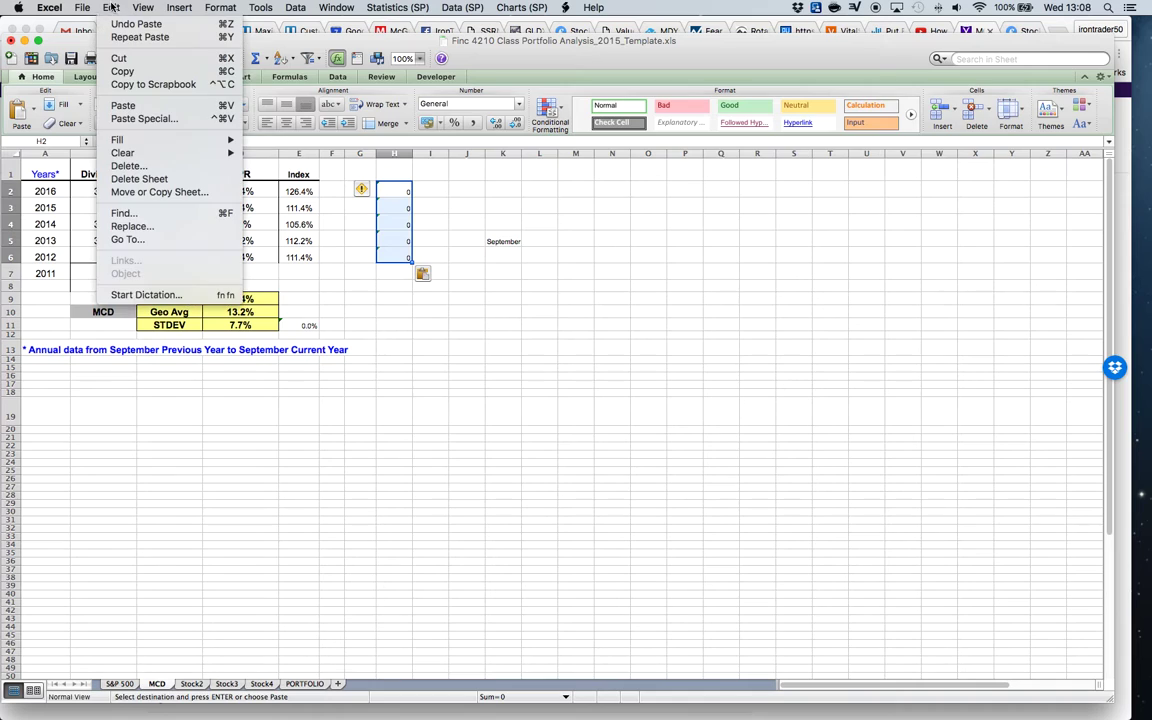
{"action": "left_click", "coordinate": [136, 23]}
{"action": "left_click", "coordinate": [570, 391]}
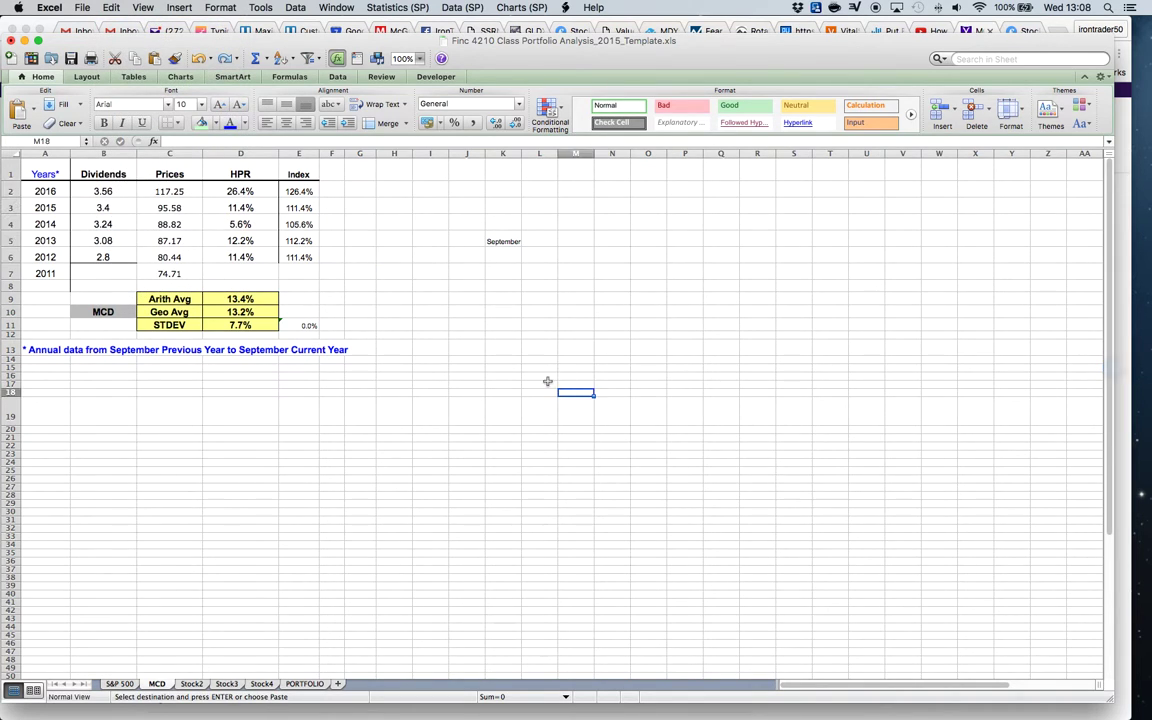
Step: Review the 2016 to 2012 dividends, prices and HPR in B2:D6, and examine the 2016 HPR formula in D2
{"action": "left_click_drag", "start_coordinate": [98, 190], "coordinate": [253, 258]}
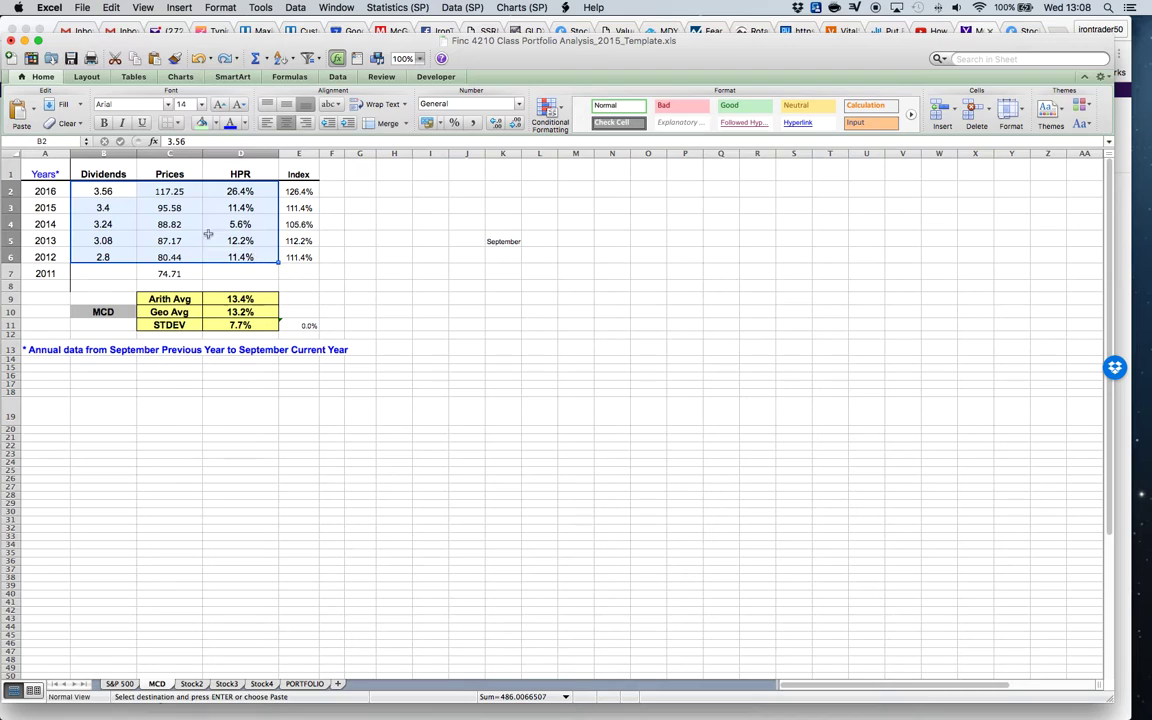
{"action": "left_click", "coordinate": [103, 191]}
{"action": "left_click", "coordinate": [168, 191]}
{"action": "left_click", "coordinate": [250, 191]}
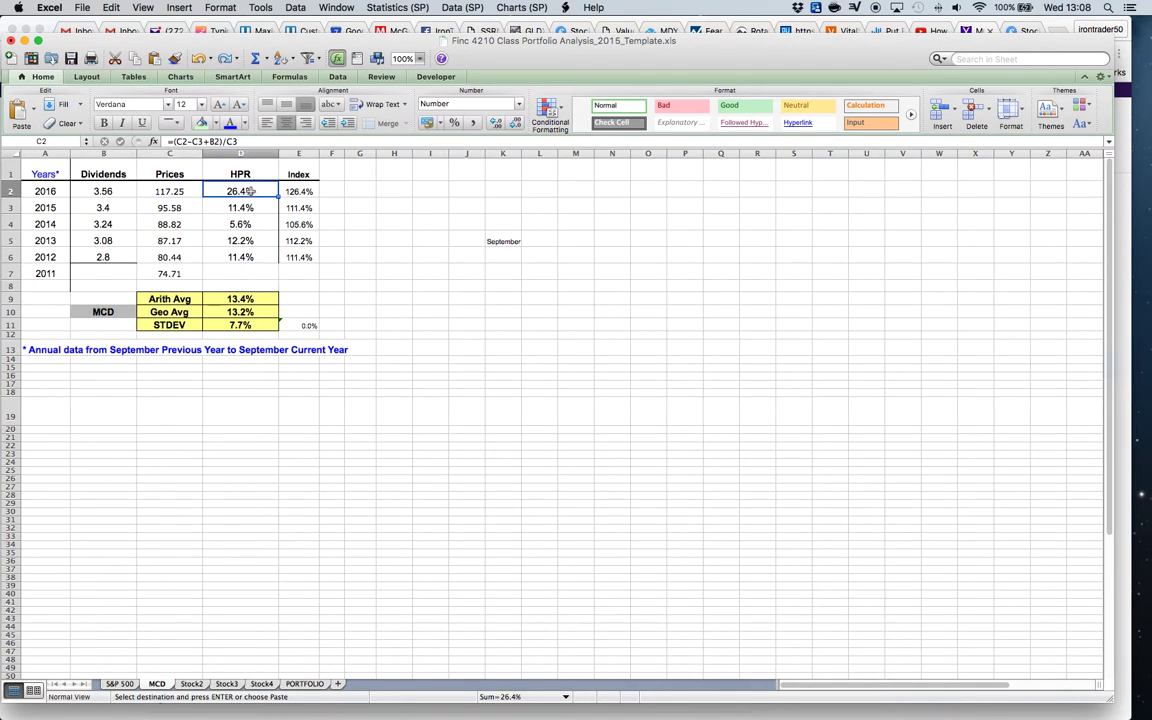
Step: Review the MCD sheet's yearly HPR values, the 2016 price and dividend behind them, and the arithmetic and geometric average formulas
{"action": "left_click_drag", "start_coordinate": [250, 191], "coordinate": [250, 257]}
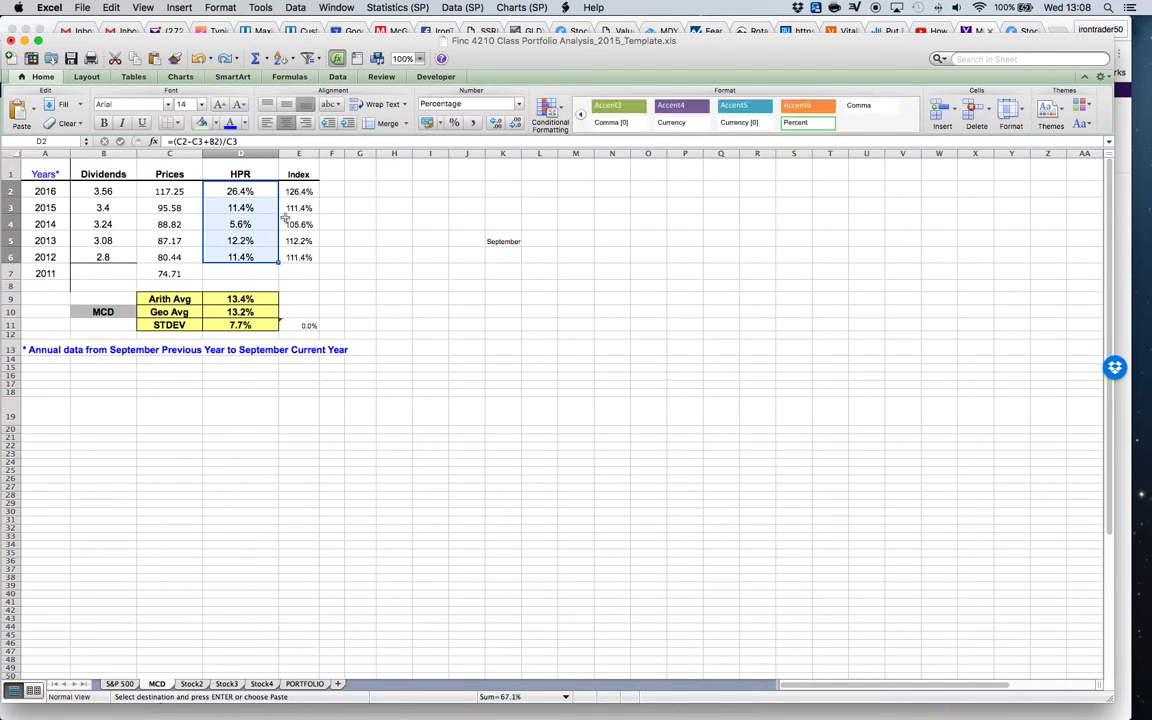
{"action": "left_click", "coordinate": [178, 191]}
{"action": "left_click_drag", "start_coordinate": [163, 208], "coordinate": [174, 193]}
{"action": "left_click", "coordinate": [110, 191]}
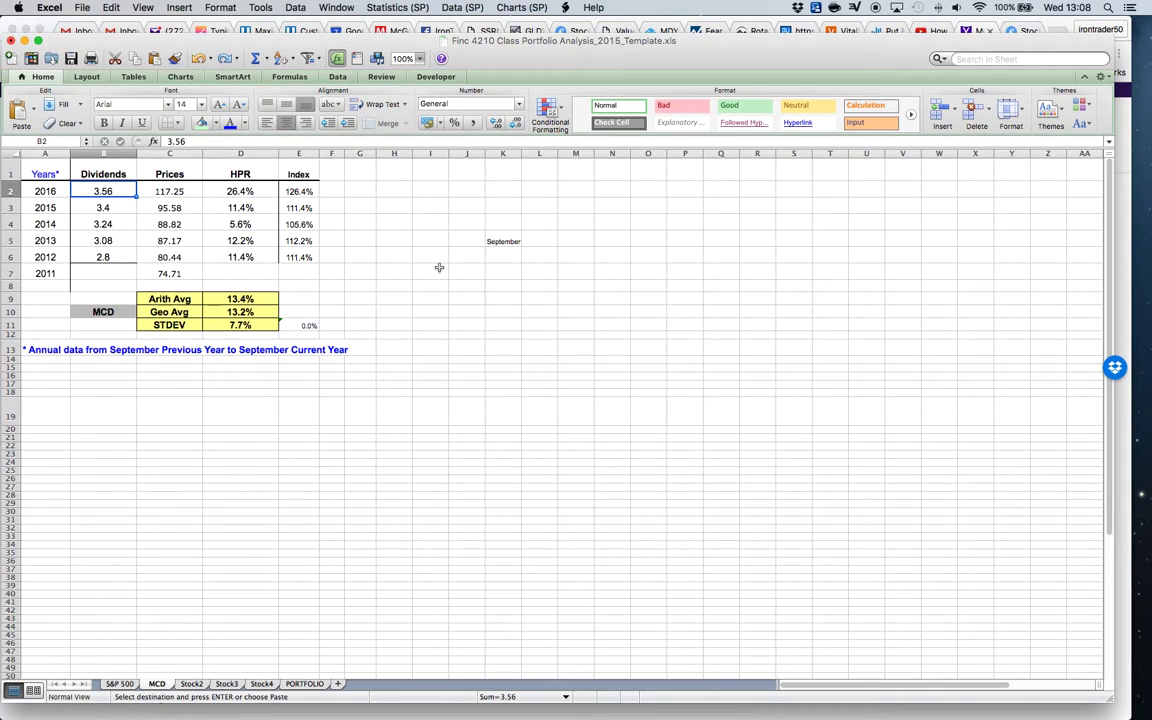
{"action": "left_click", "coordinate": [240, 299]}
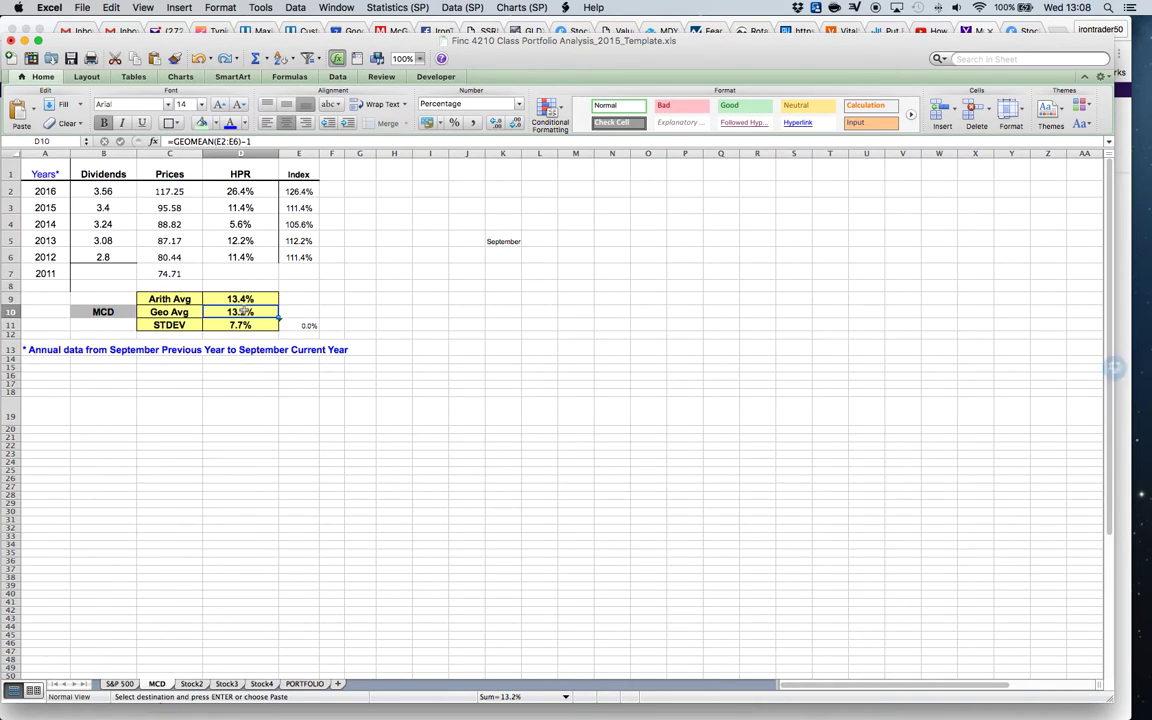
{"action": "left_click", "coordinate": [540, 430]}
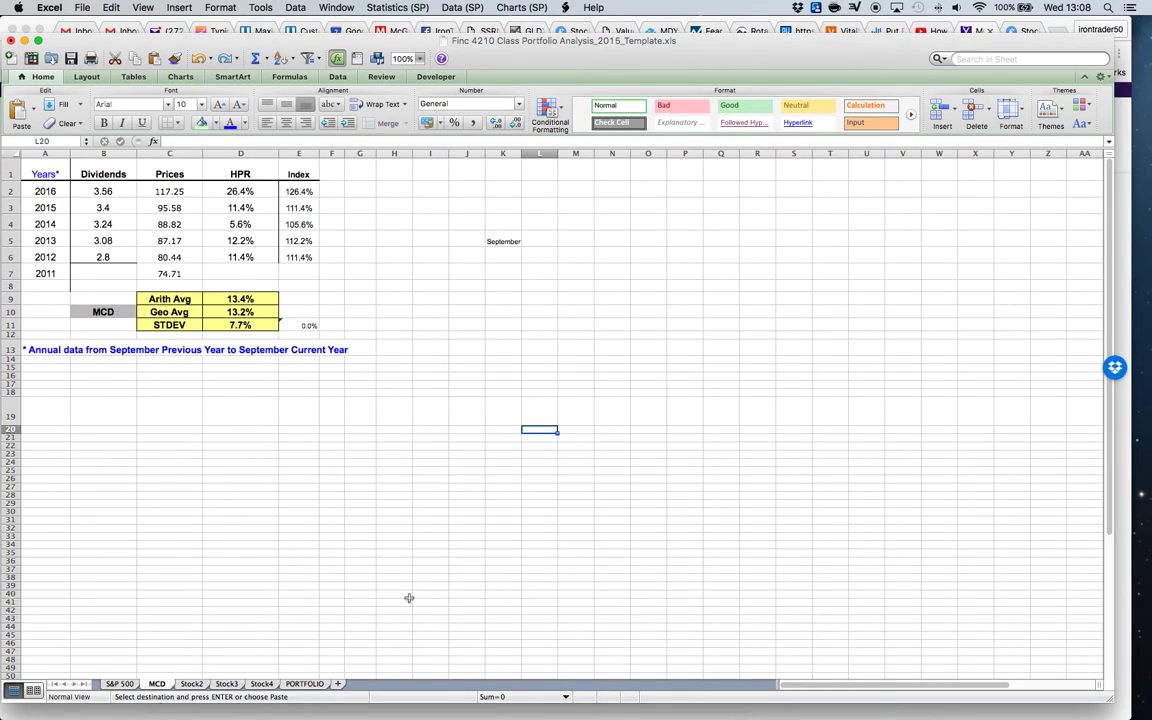
Step: Go to MCD's Sector cell B3 on the PORTFOLIO sheet, and look up mcd on Finviz in Chrome for its sector and industry
{"action": "left_click", "coordinate": [305, 683]}
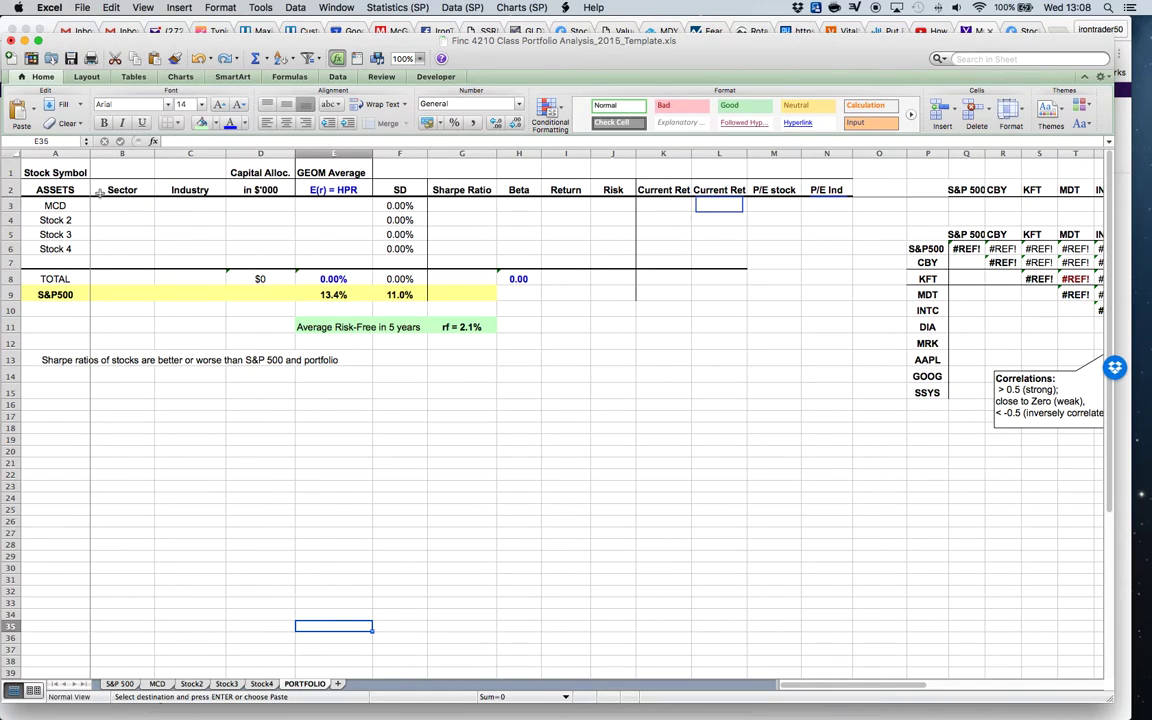
{"action": "left_click", "coordinate": [192, 205]}
{"action": "left_click", "coordinate": [128, 205]}
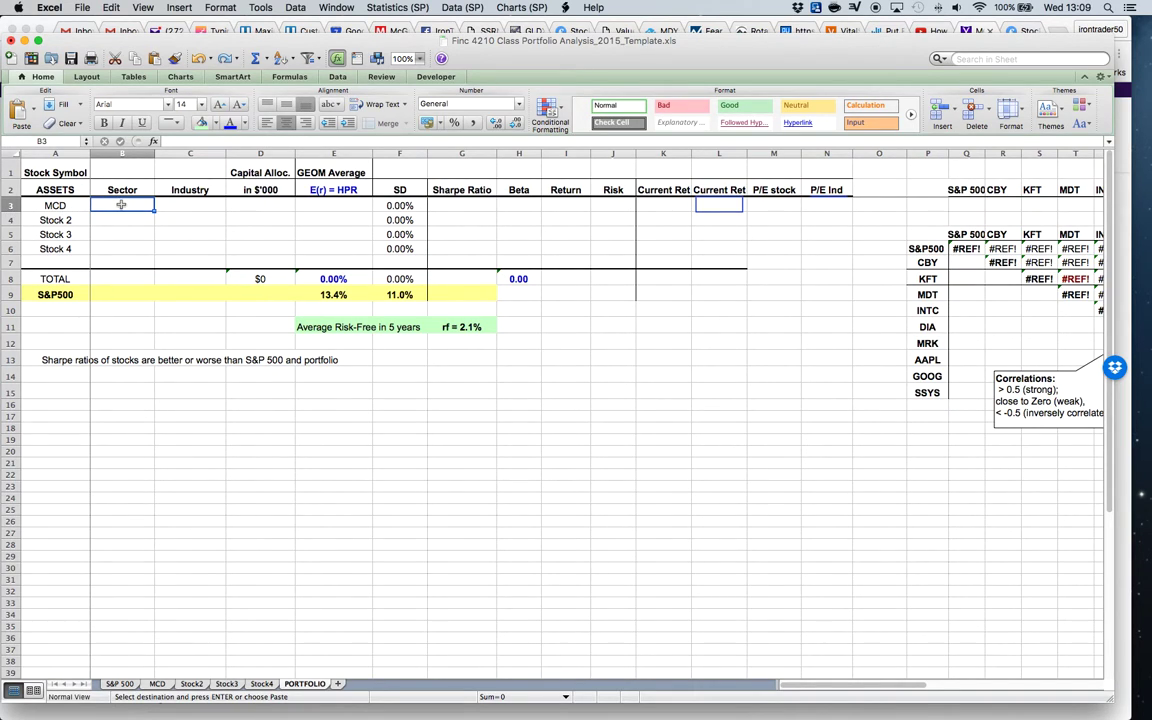
{"action": "left_click", "coordinate": [1026, 31]}
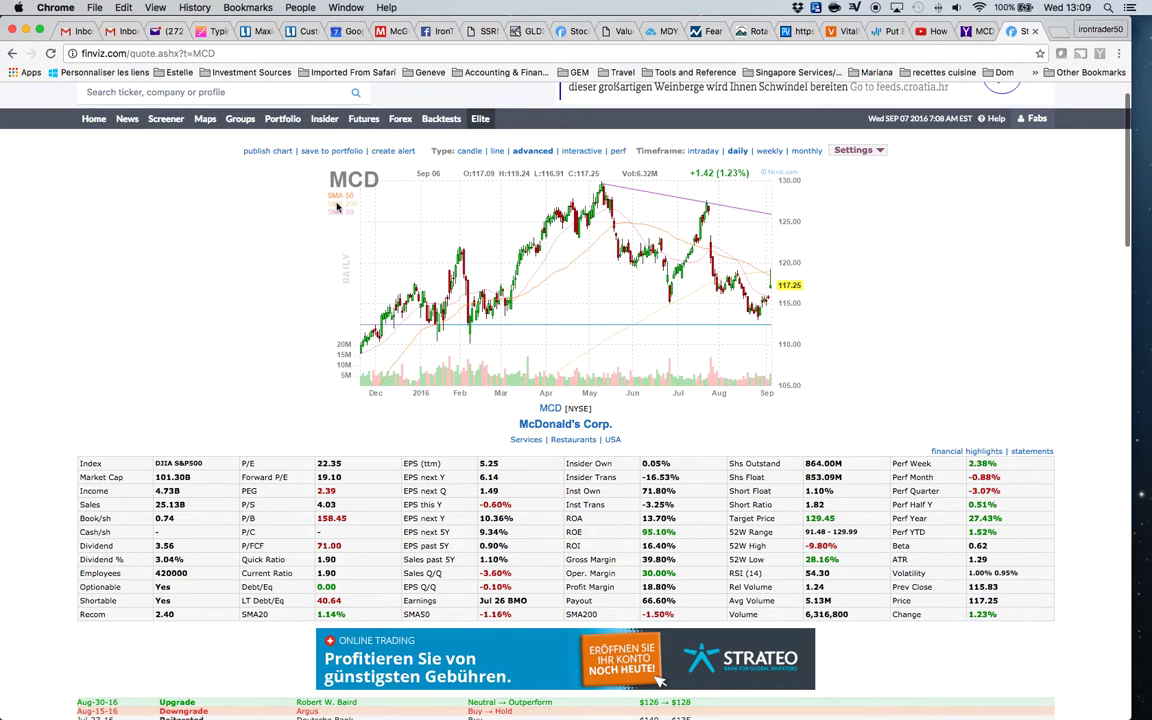
{"action": "scroll", "coordinate": [189, 199], "scroll_direction": "up", "scroll_amount": 1}
{"action": "left_click", "coordinate": [200, 132]}
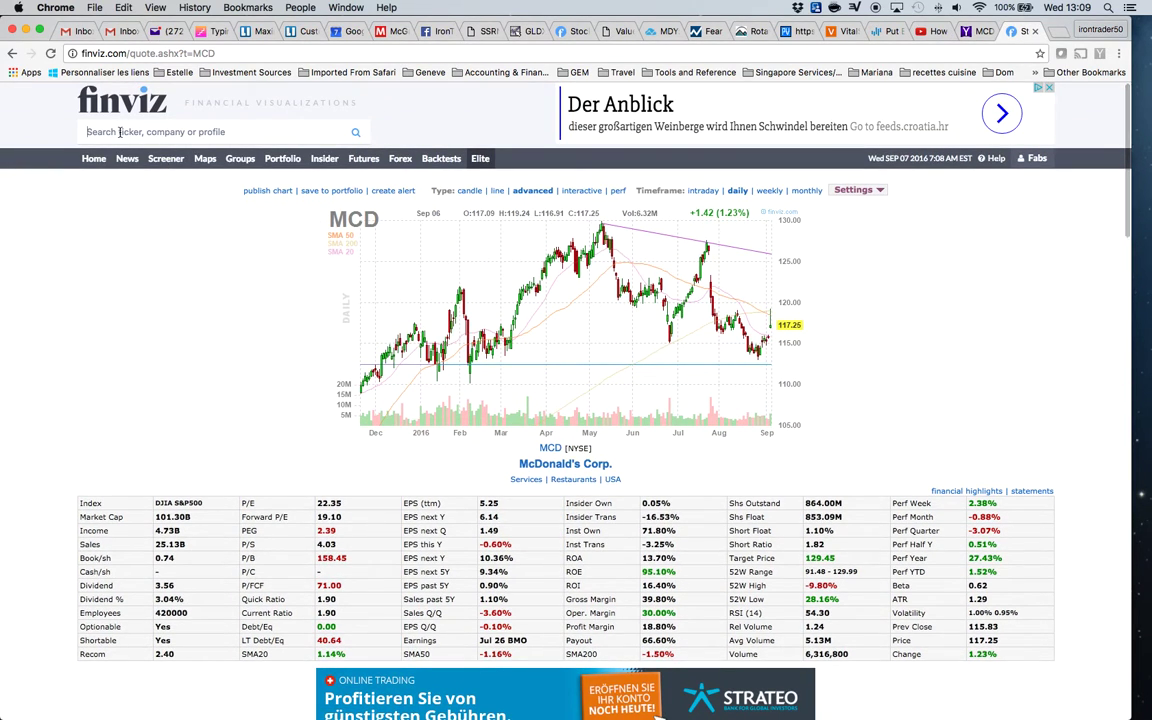
{"action": "type", "text": "mcd"}
{"action": "key", "text": "Return"}
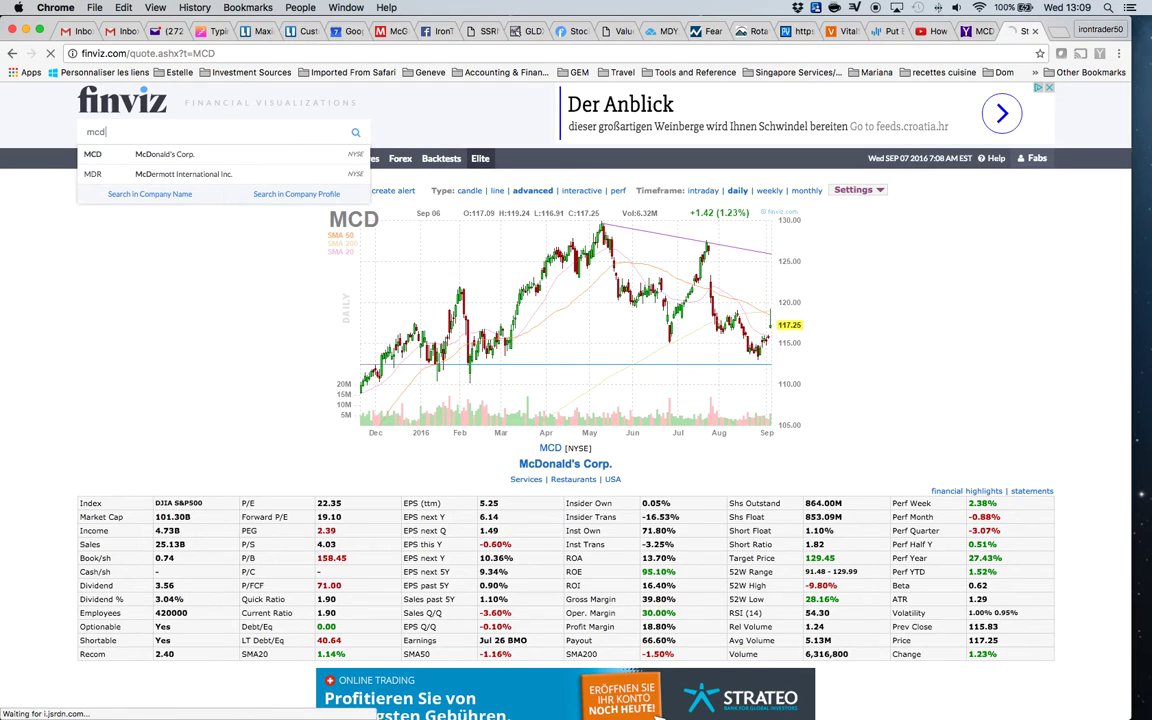
{"action": "scroll", "coordinate": [533, 438], "scroll_direction": "down", "scroll_amount": 1}
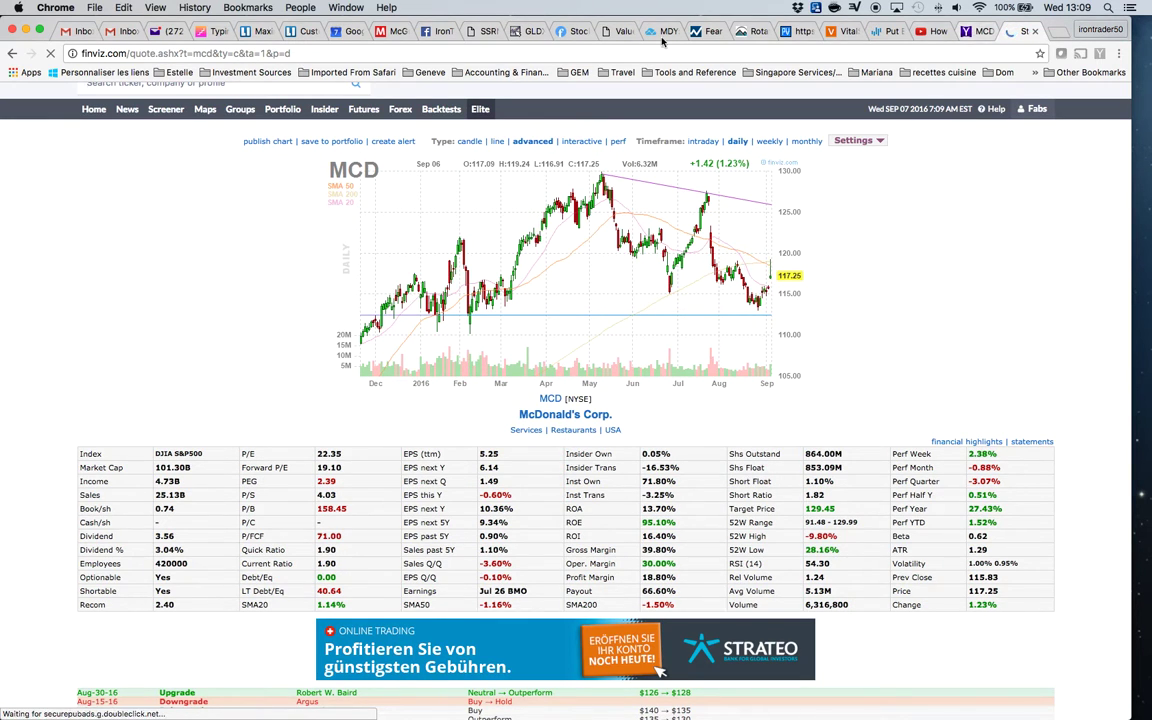
Step: Switch back to the Excel template and enter Services as MCD's sector in B3 and Restaurants as its industry in C3
{"action": "key", "text": "ctrl+Up"}
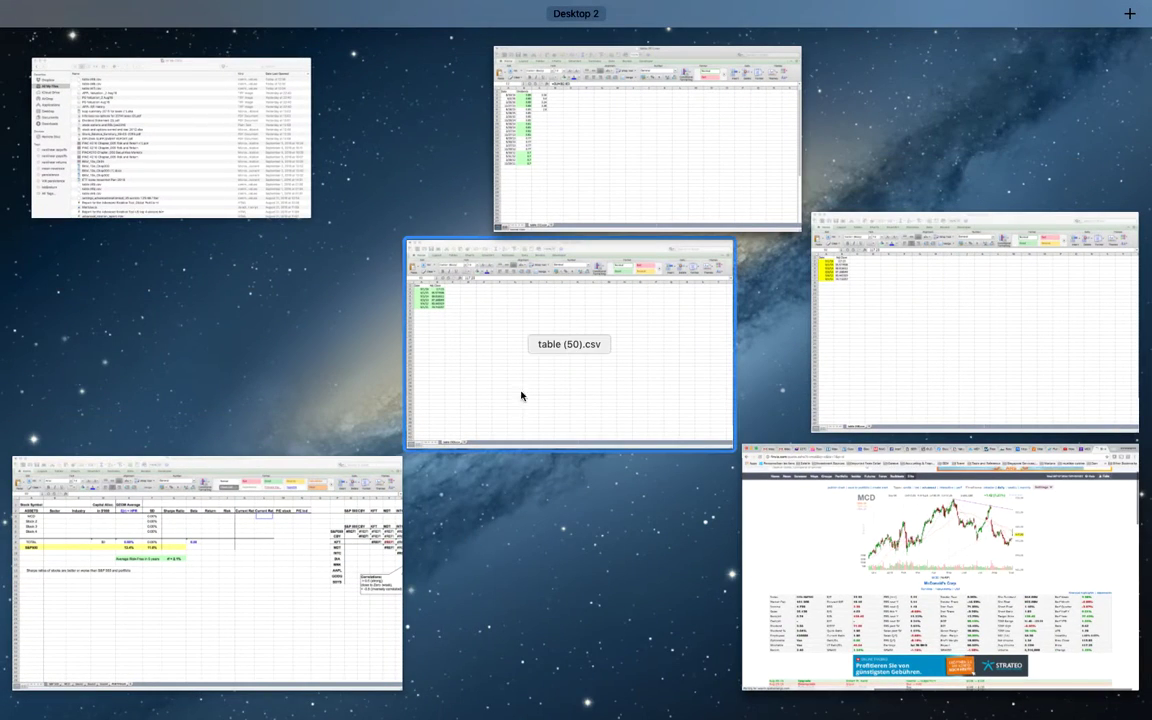
{"action": "left_click", "coordinate": [255, 589]}
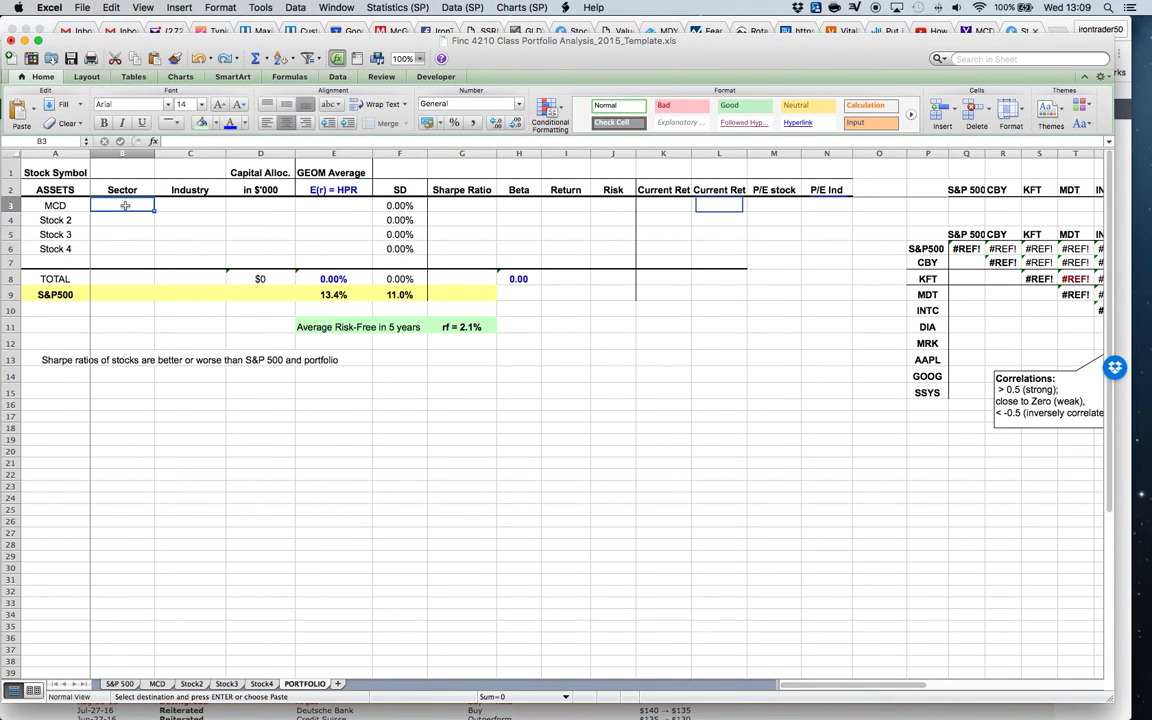
{"action": "type", "text": "Services"}
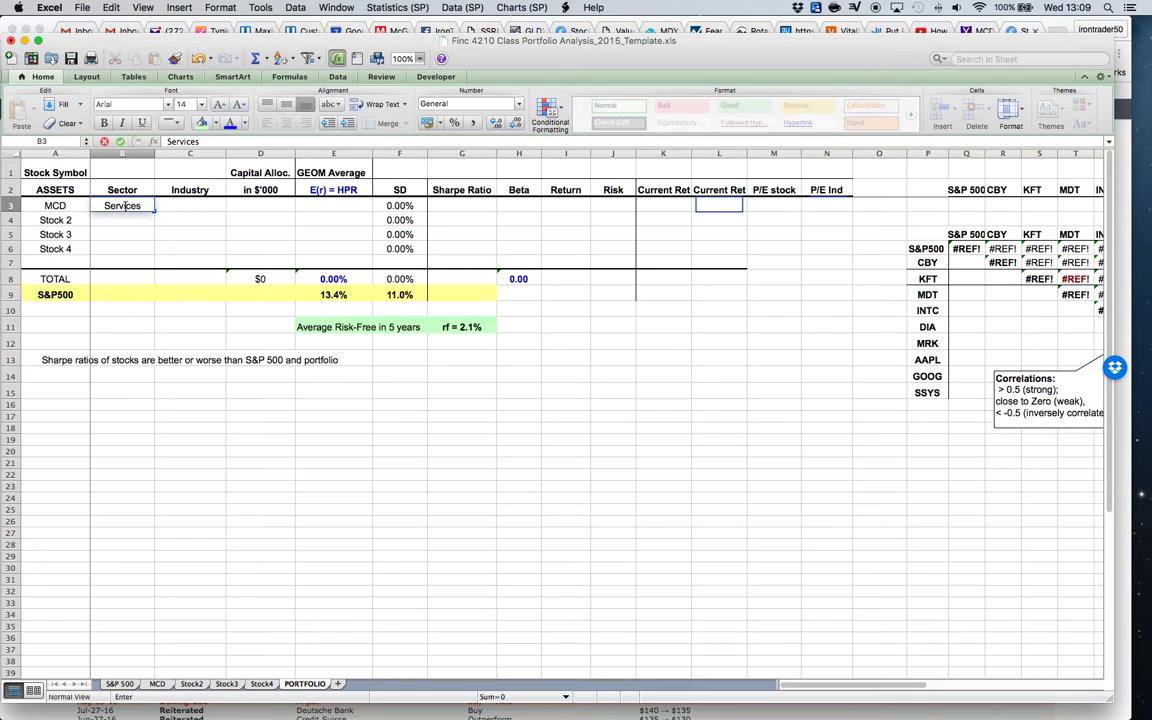
{"action": "key", "text": "Tab"}
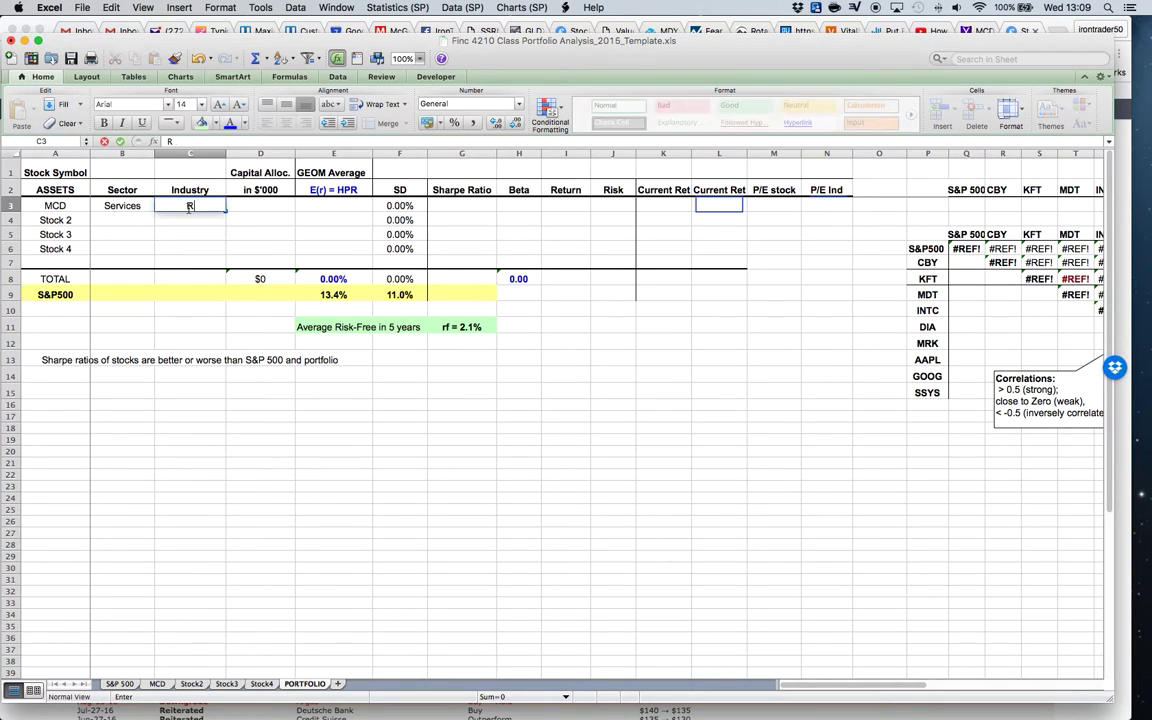
{"action": "type", "text": "Restaurants"}
{"action": "left_click", "coordinate": [259, 235]}
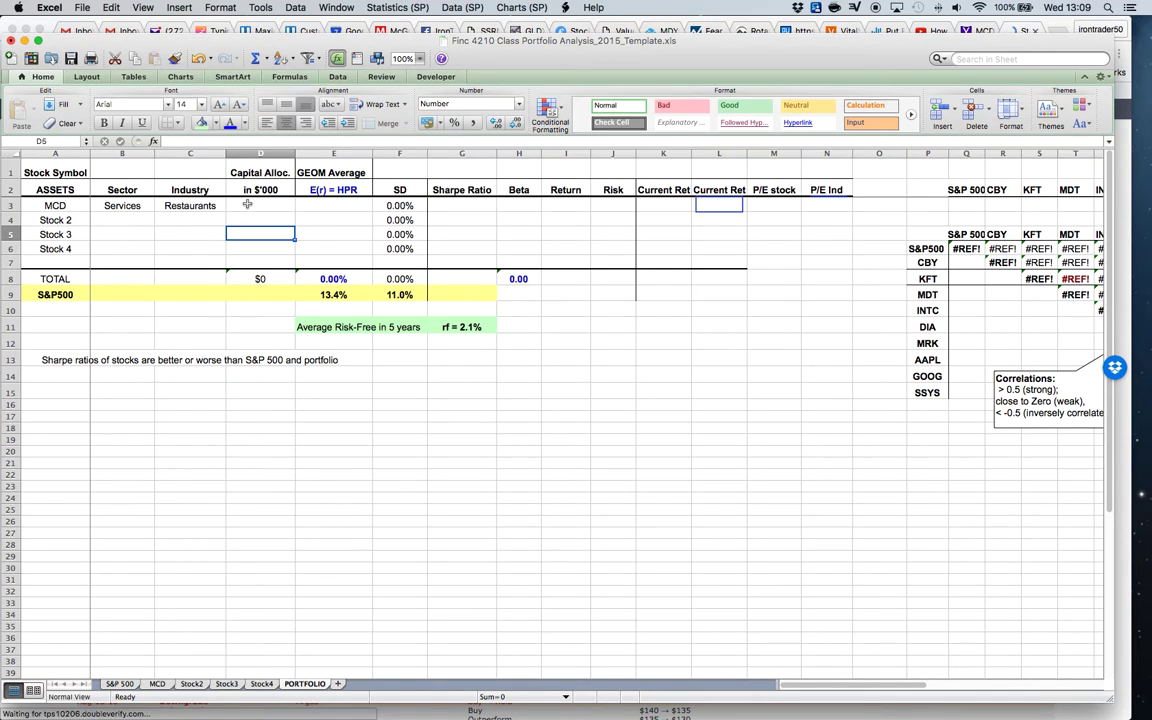
Step: Enter 10060 as MCD's capital allocation in D3 of the PORTFOLIO sheet
{"action": "left_click", "coordinate": [262, 205]}
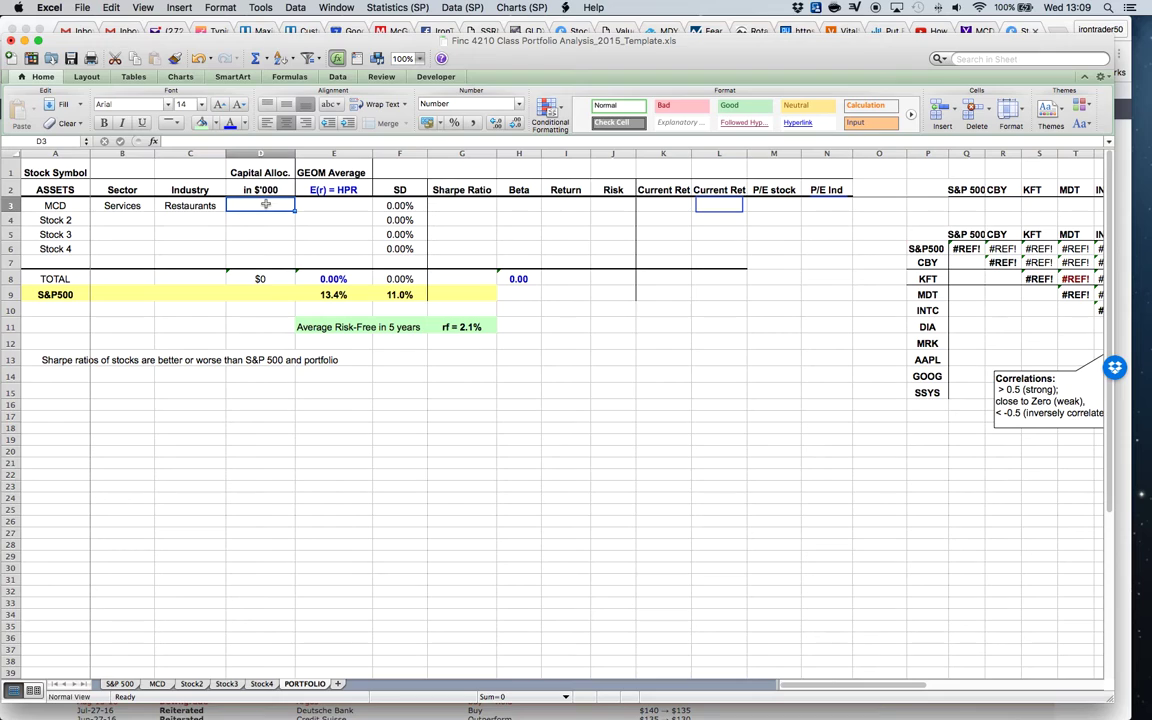
{"action": "type", "text": "10"}
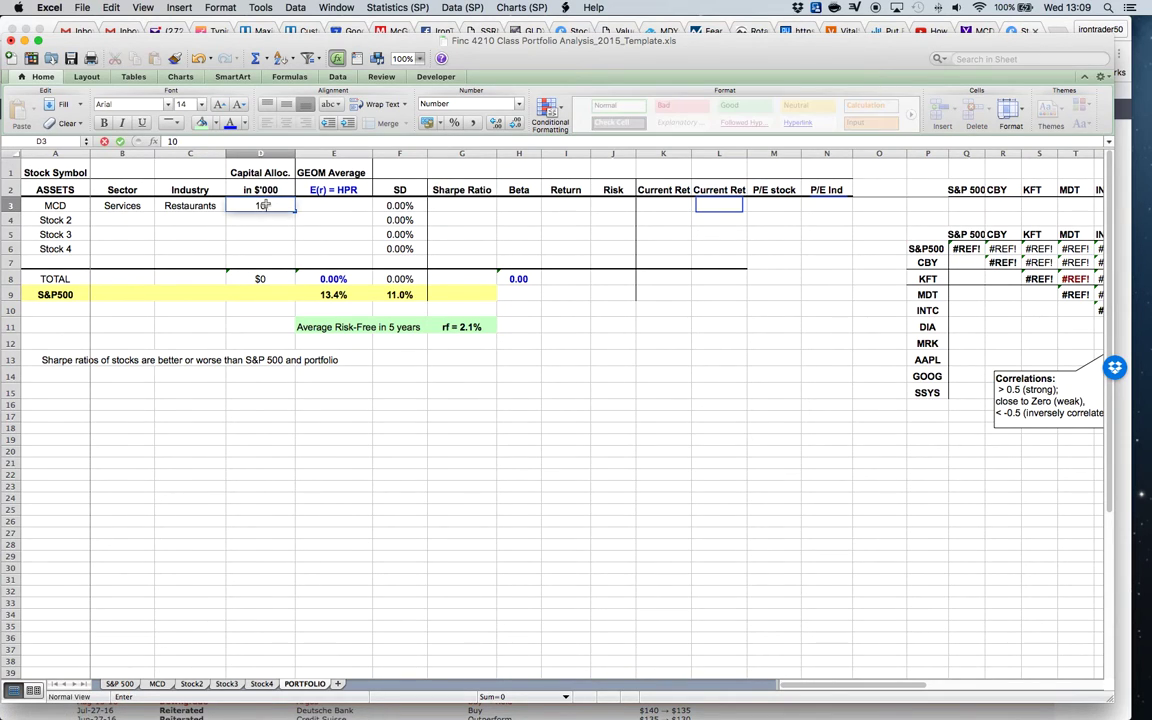
{"action": "type", "text": "060"}
{"action": "left_click", "coordinate": [280, 253]}
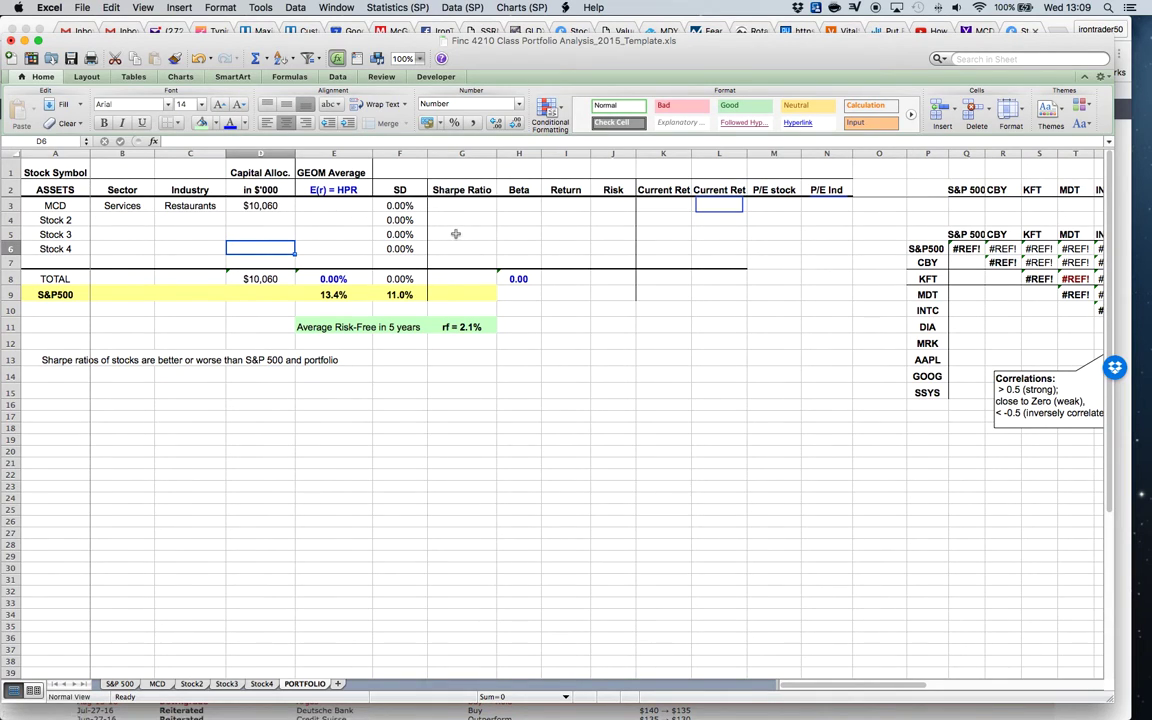
Step: Examine the E(r) and SD cells for MCD, the TOTAL row formulas in E8 and F8, and the S&P500 benchmark values
{"action": "left_click_drag", "start_coordinate": [356, 208], "coordinate": [401, 205]}
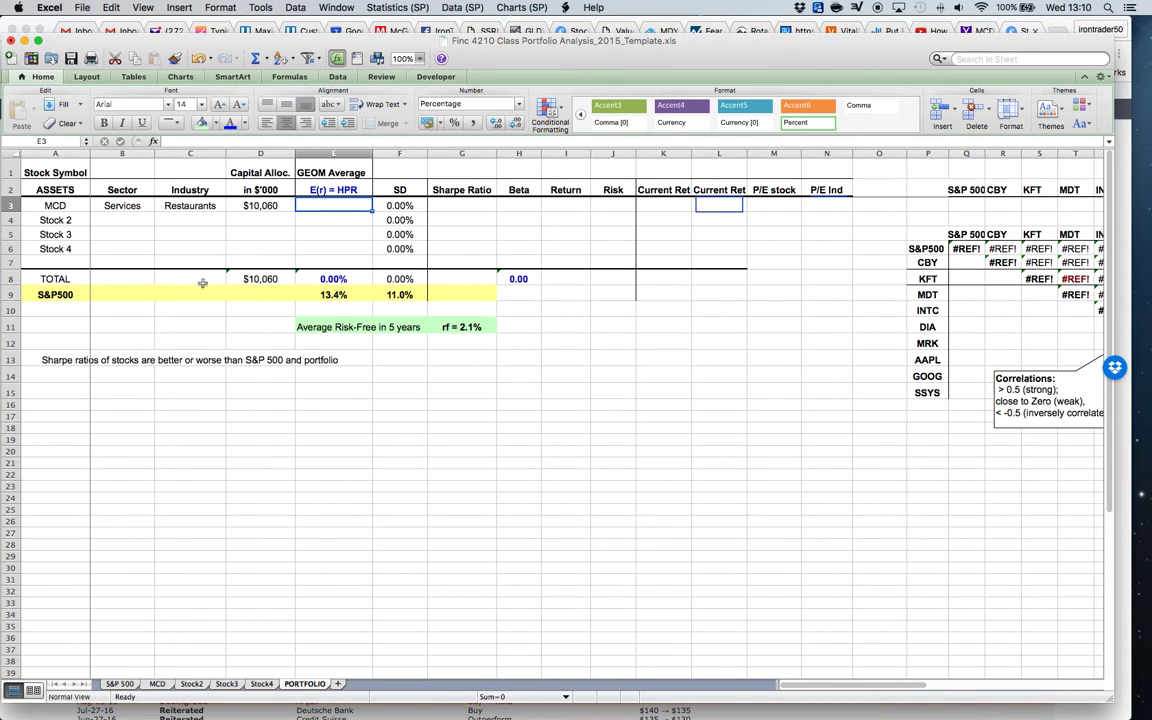
{"action": "left_click_drag", "start_coordinate": [58, 279], "coordinate": [411, 278]}
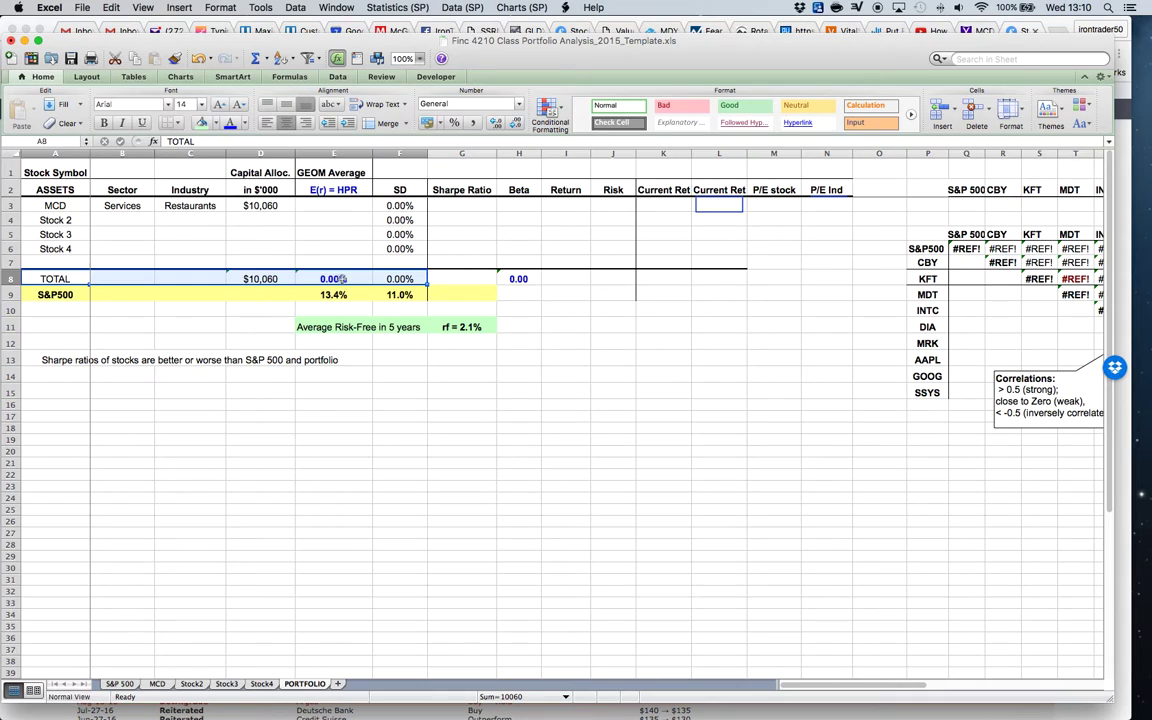
{"action": "left_click", "coordinate": [340, 279]}
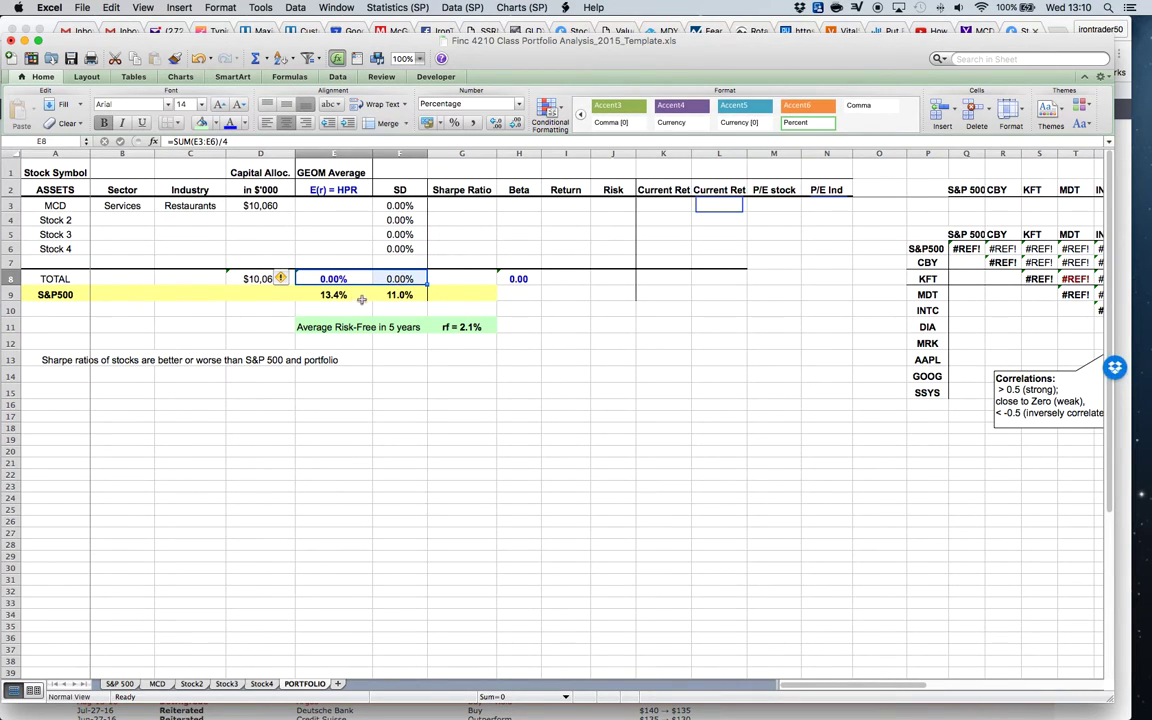
{"action": "left_click_drag", "start_coordinate": [330, 294], "coordinate": [409, 294]}
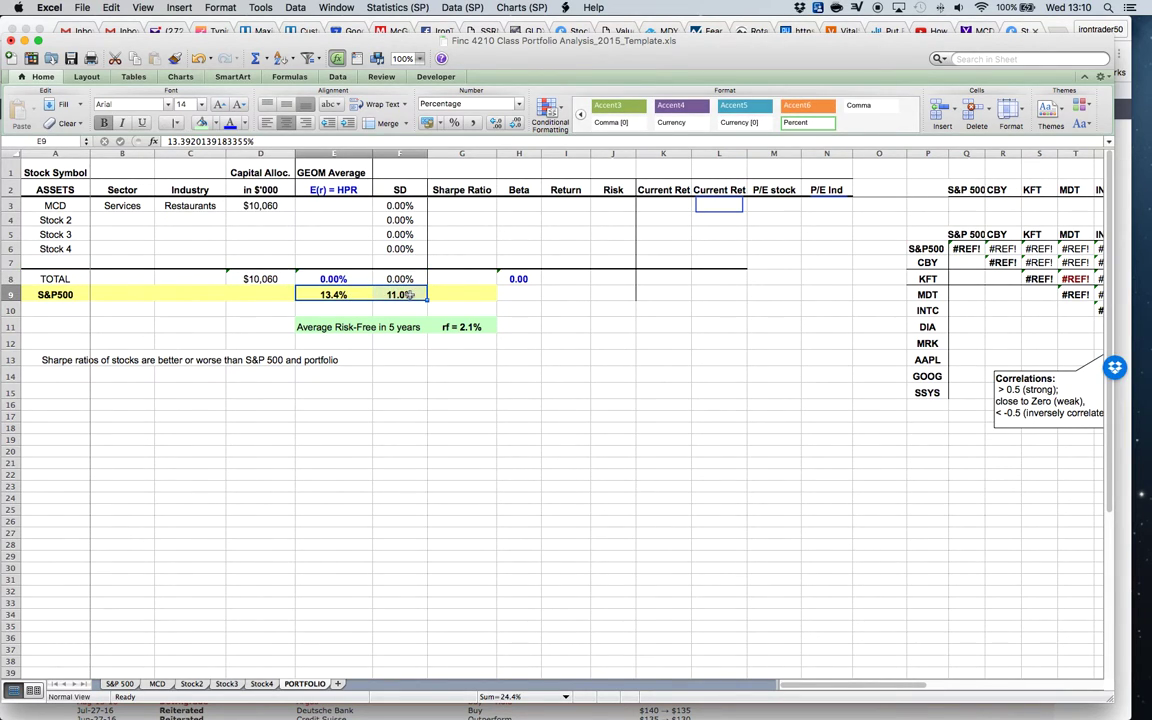
{"action": "left_click", "coordinate": [345, 279]}
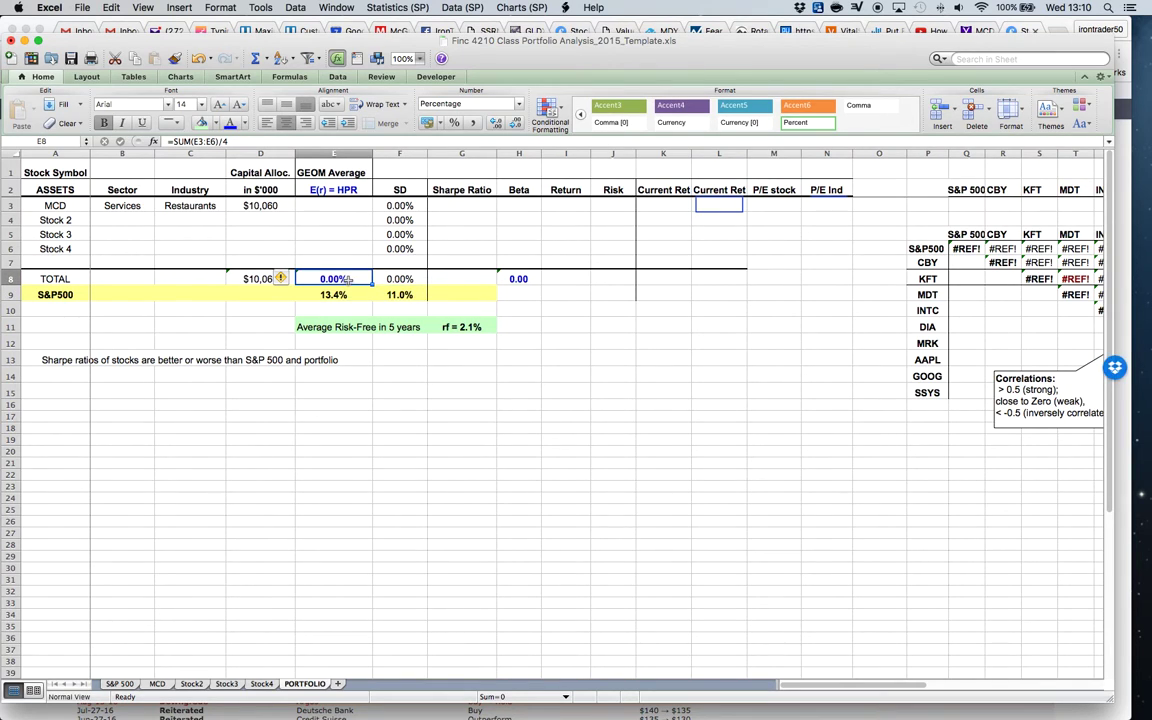
{"action": "left_click", "coordinate": [412, 278]}
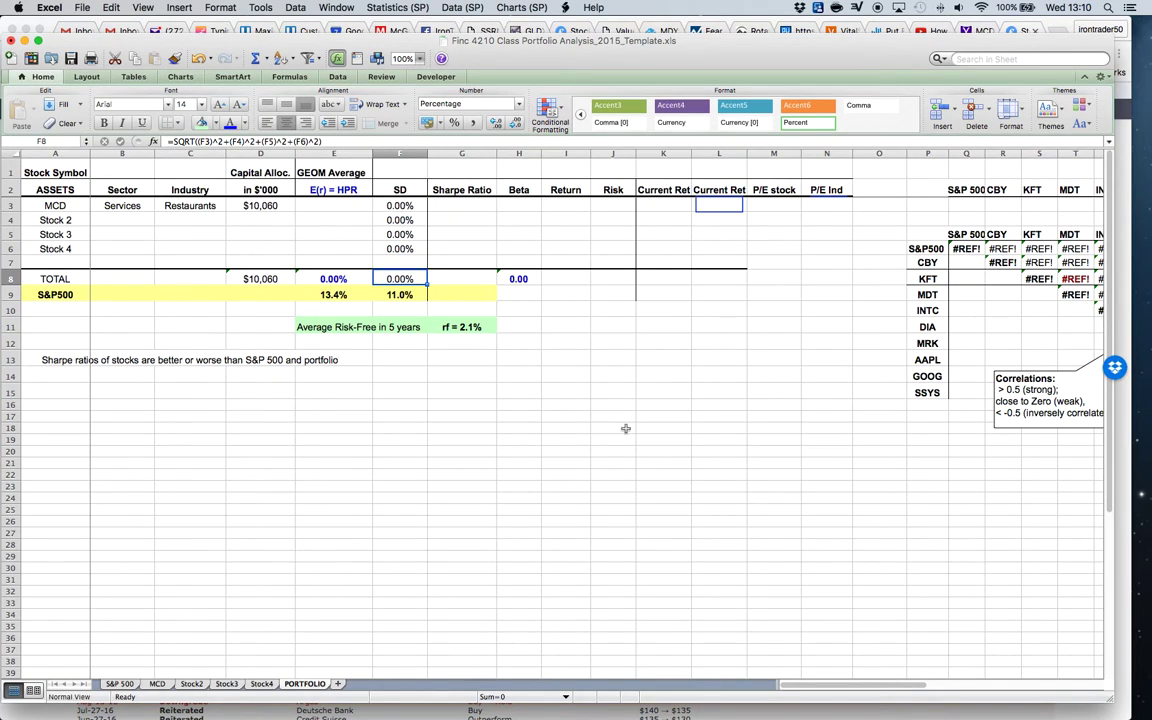
{"action": "left_click", "coordinate": [412, 294]}
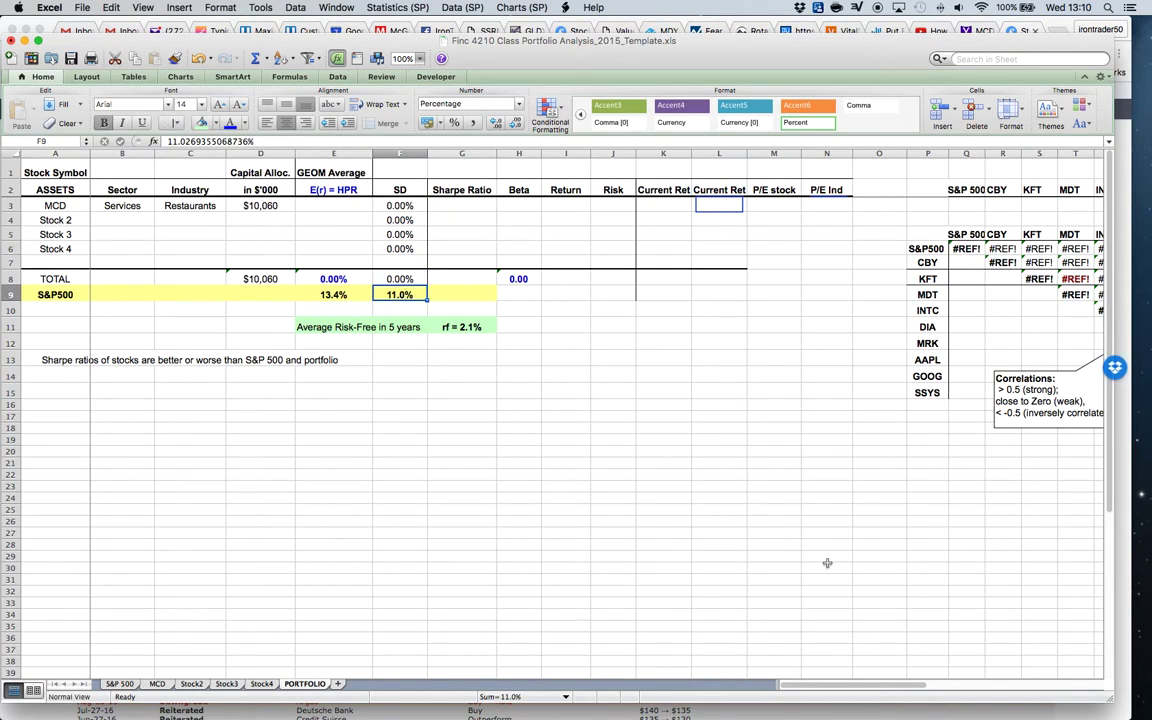
Step: Copy the Geo Avg in D10 of the MCD sheet and paste it as values only into MCD's E(r) cell E3 on the PORTFOLIO sheet
{"action": "left_click", "coordinate": [167, 684]}
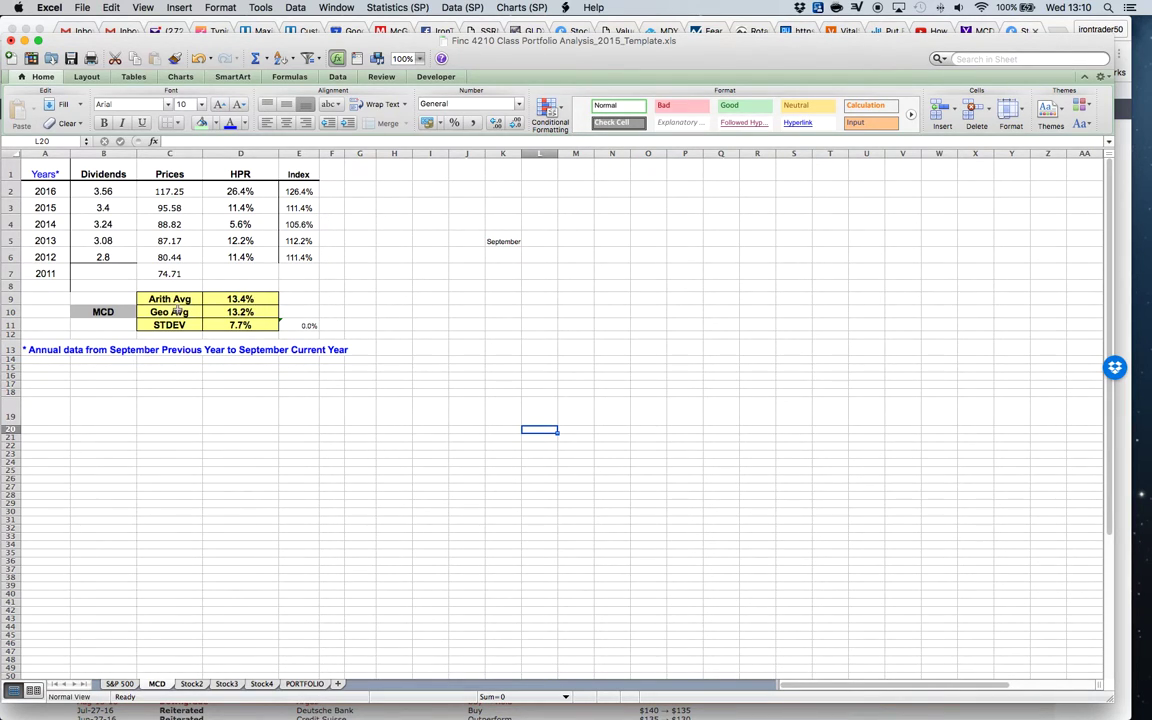
{"action": "left_click", "coordinate": [247, 312]}
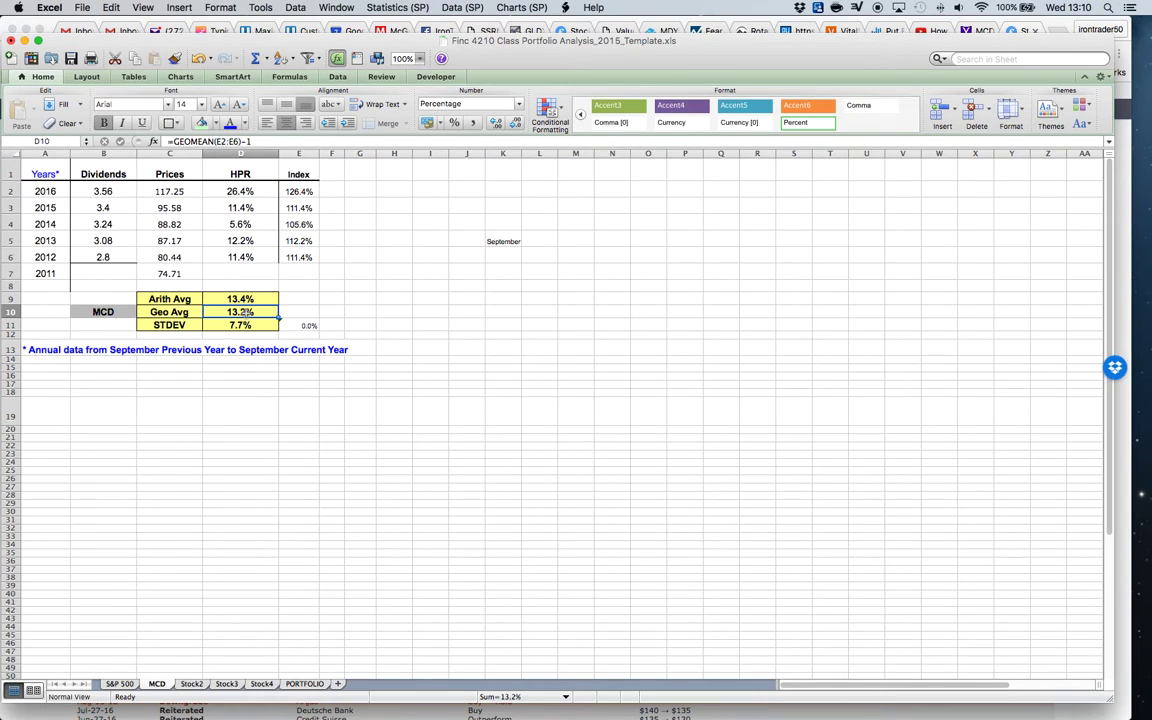
{"action": "left_click", "coordinate": [110, 8]}
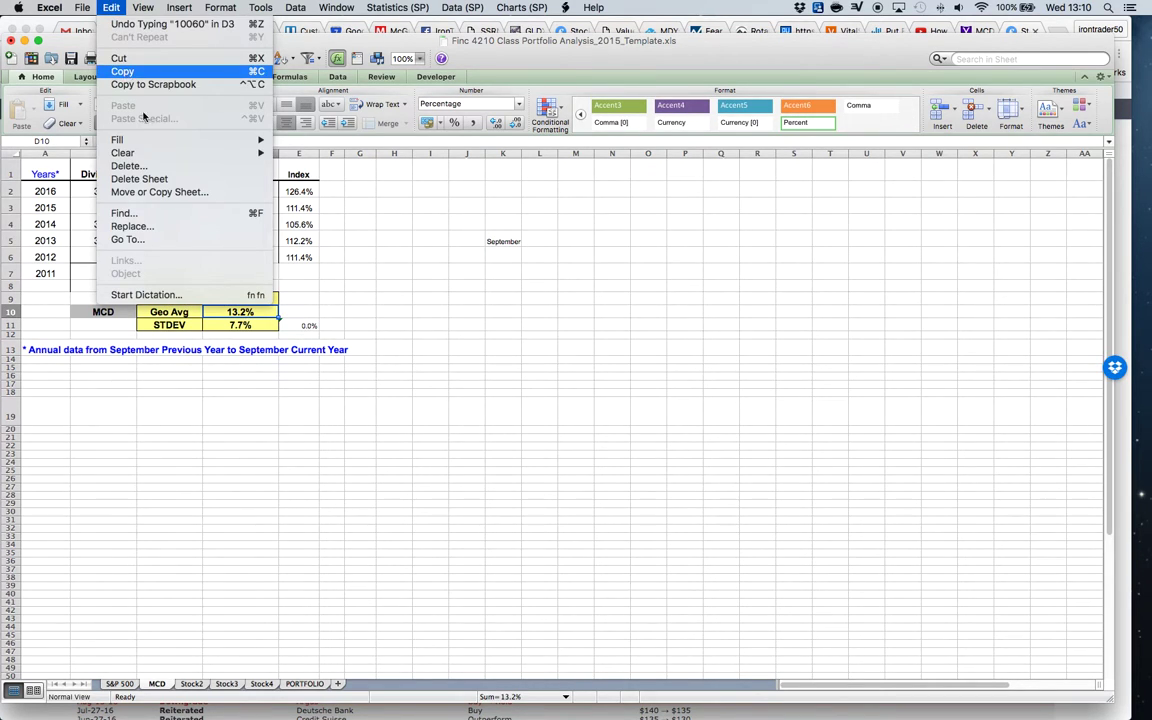
{"action": "left_click", "coordinate": [122, 71]}
{"action": "left_click", "coordinate": [306, 684]}
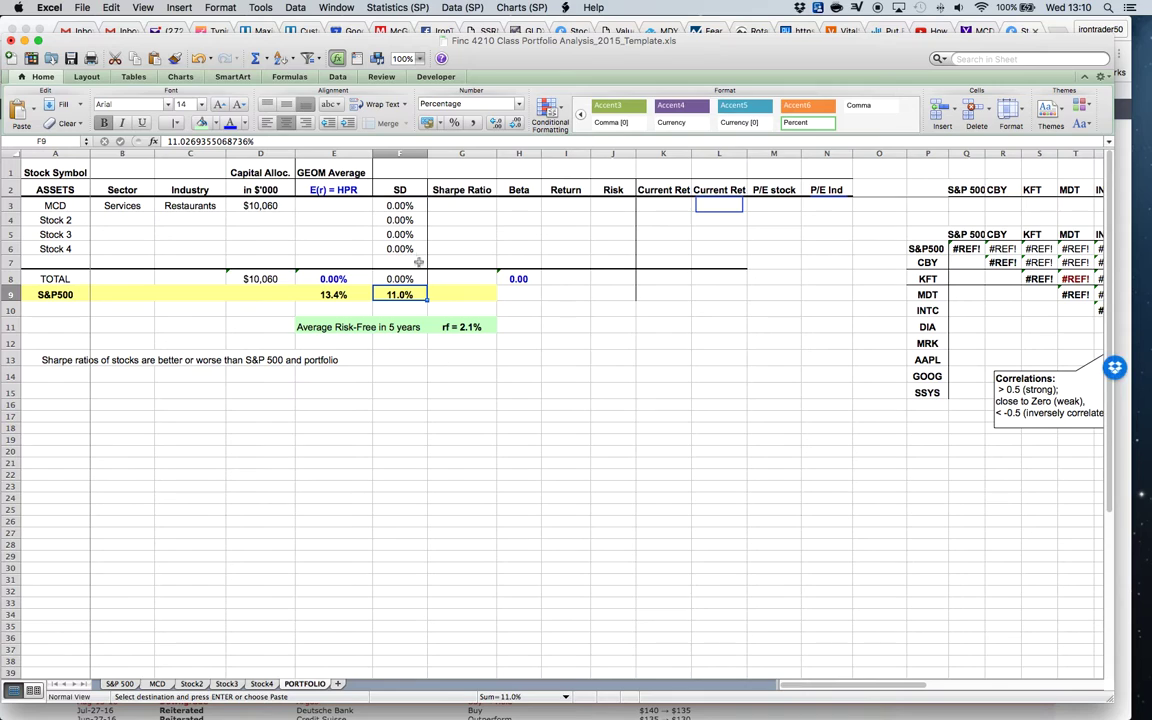
{"action": "left_click", "coordinate": [320, 205]}
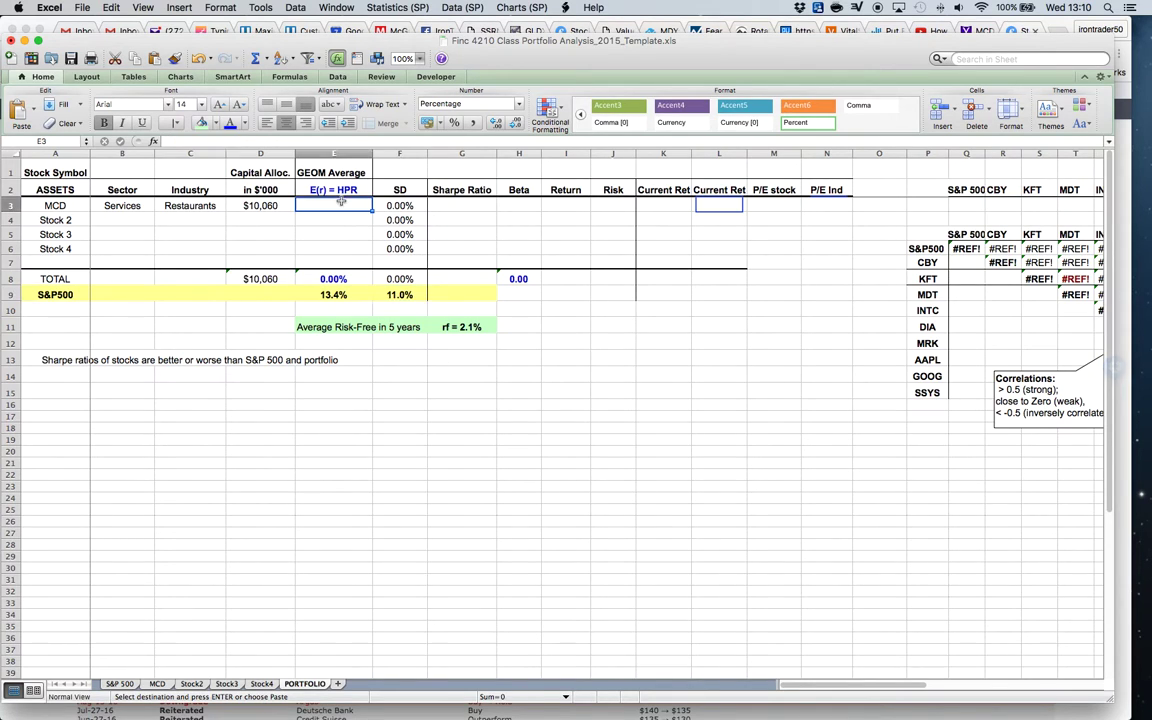
{"action": "left_click", "coordinate": [109, 8]}
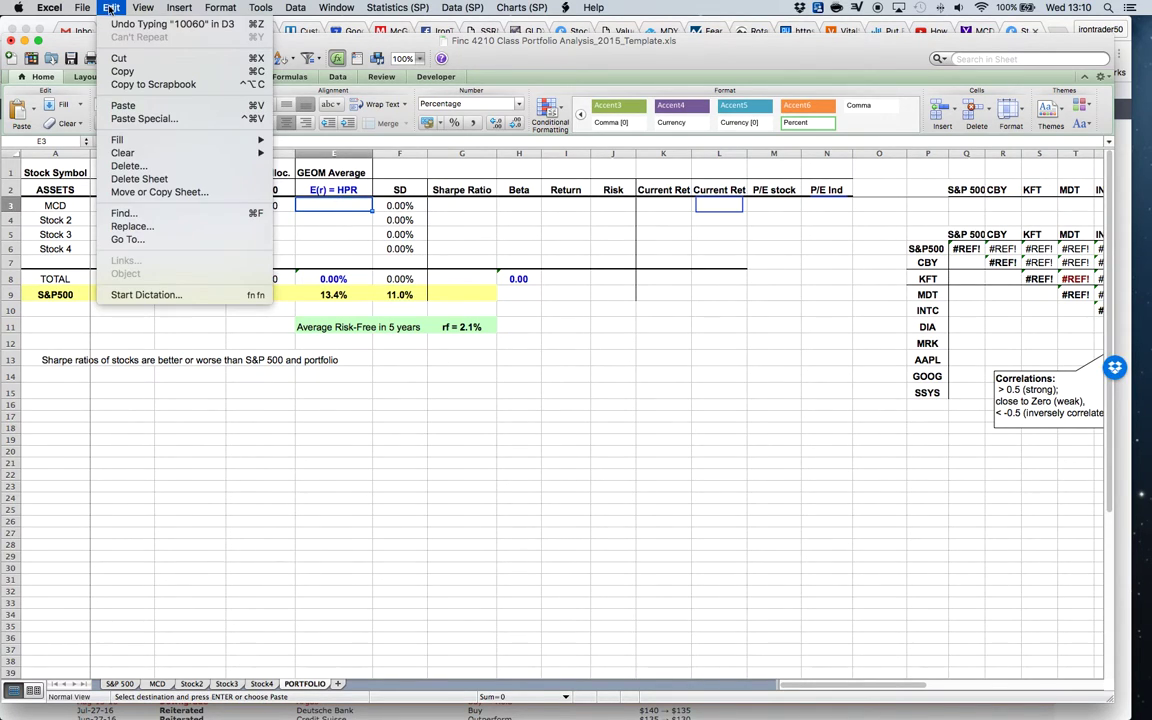
{"action": "left_click", "coordinate": [140, 119]}
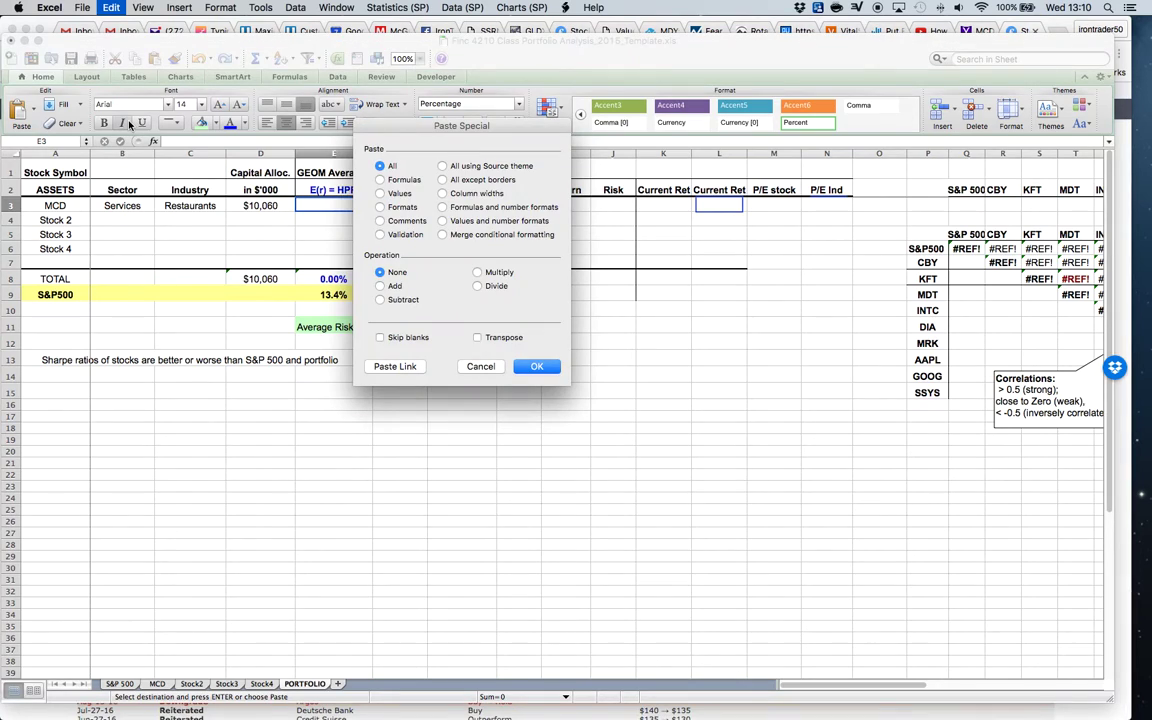
{"action": "left_click", "coordinate": [380, 193]}
{"action": "left_click", "coordinate": [537, 368]}
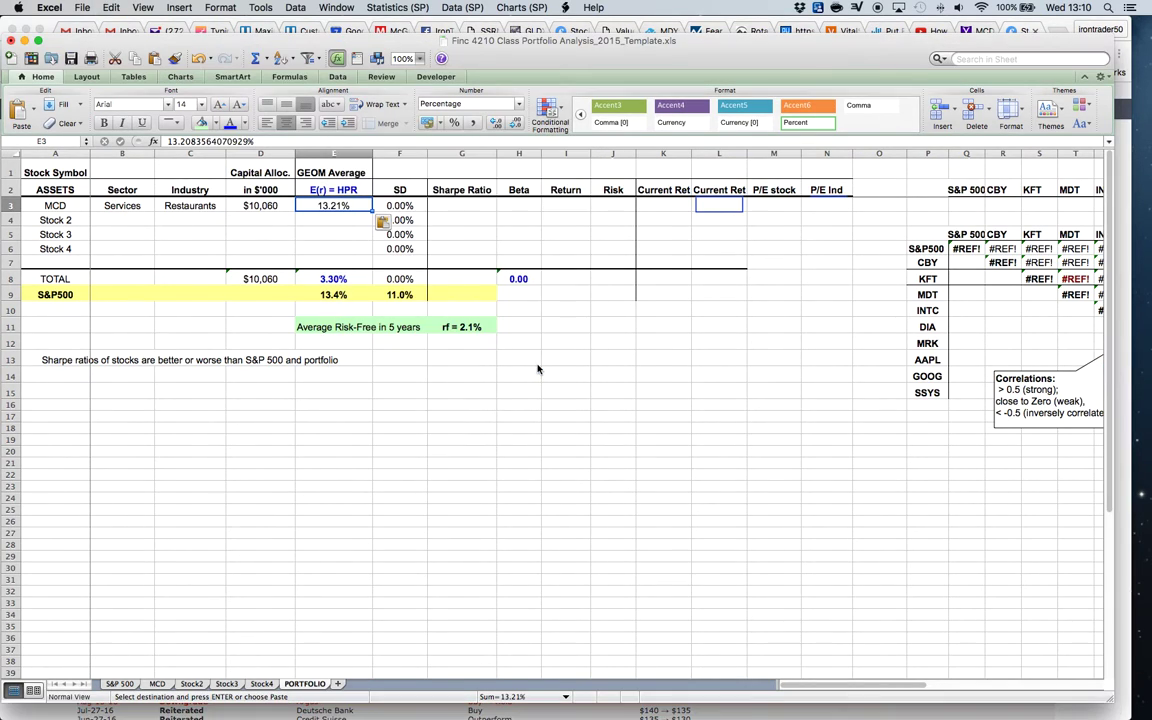
{"action": "left_click", "coordinate": [719, 418]}
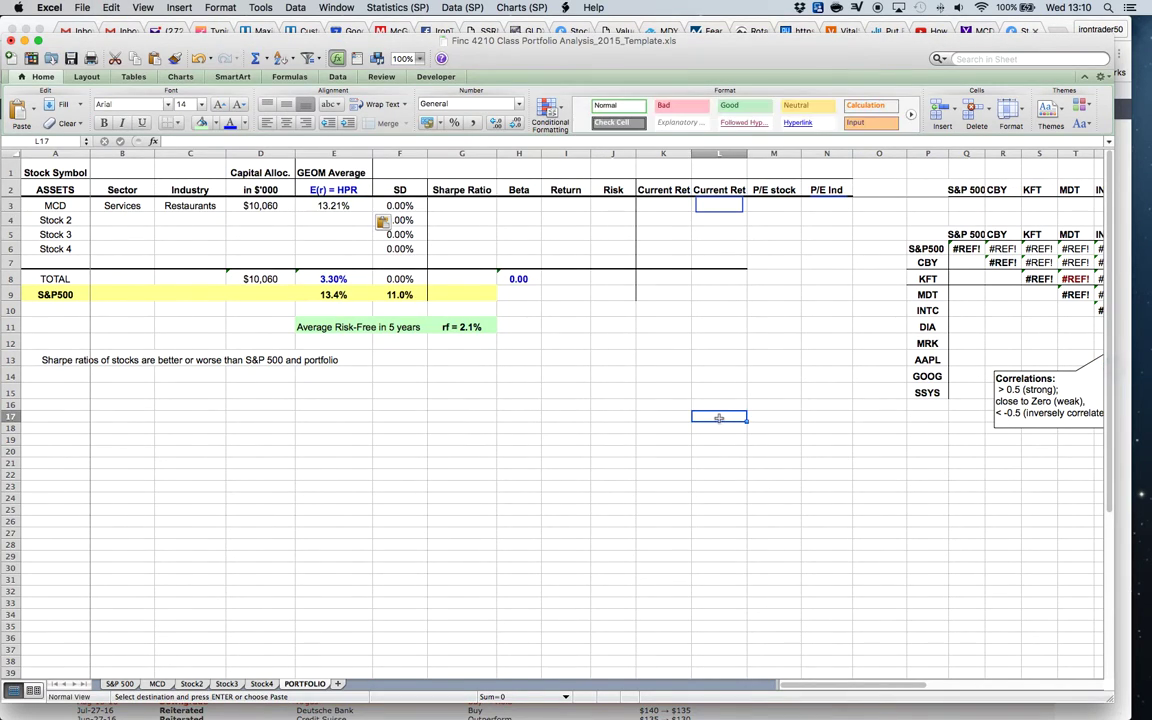
{"action": "left_click", "coordinate": [455, 463]}
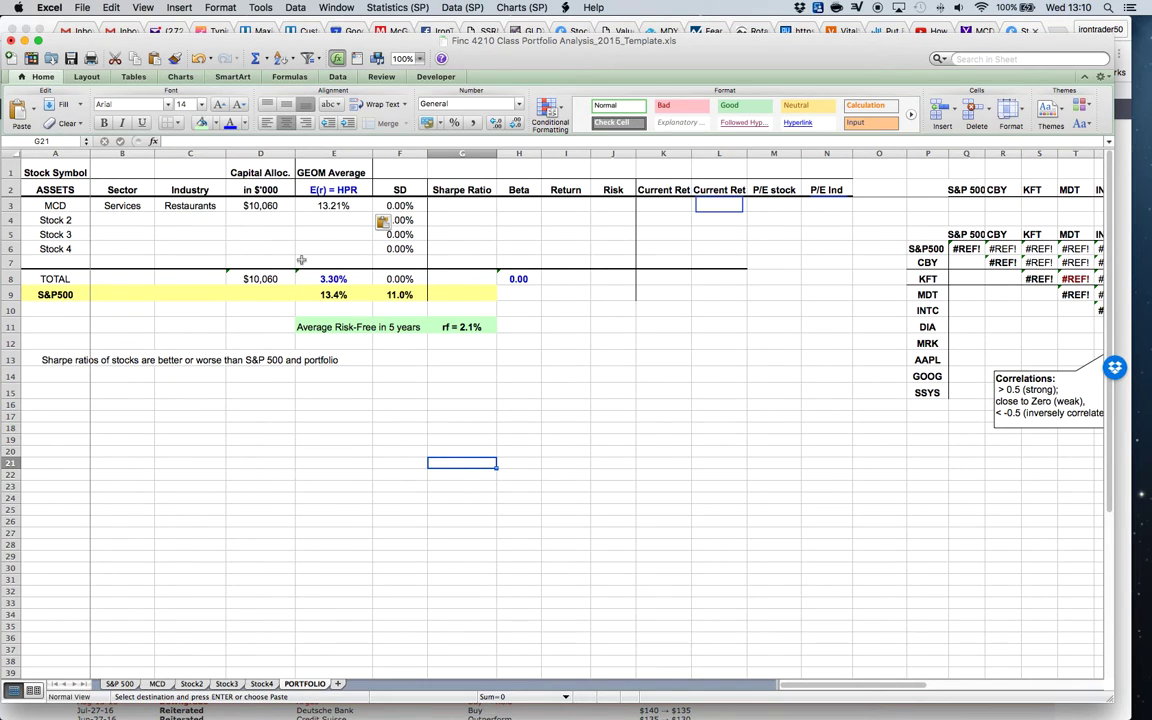
Step: Copy the STDEV in D11 of the MCD sheet and paste it as values only into MCD's SD cell F3 on the PORTFOLIO sheet
{"action": "left_click", "coordinate": [153, 683]}
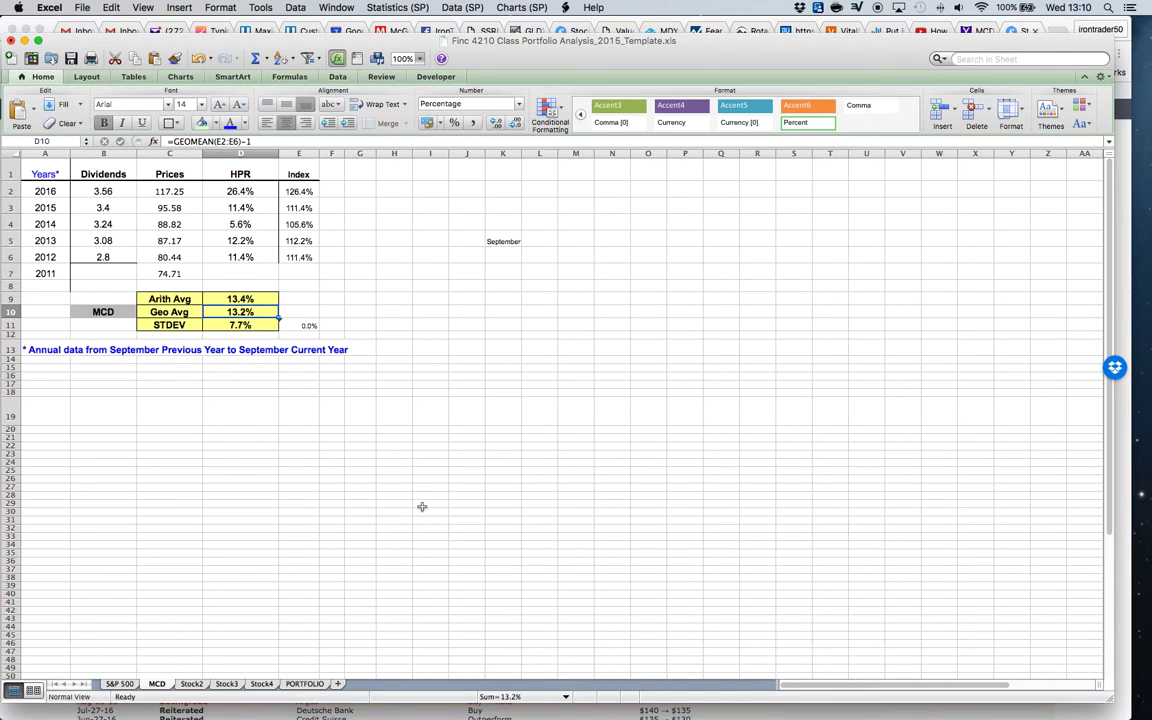
{"action": "left_click", "coordinate": [254, 326]}
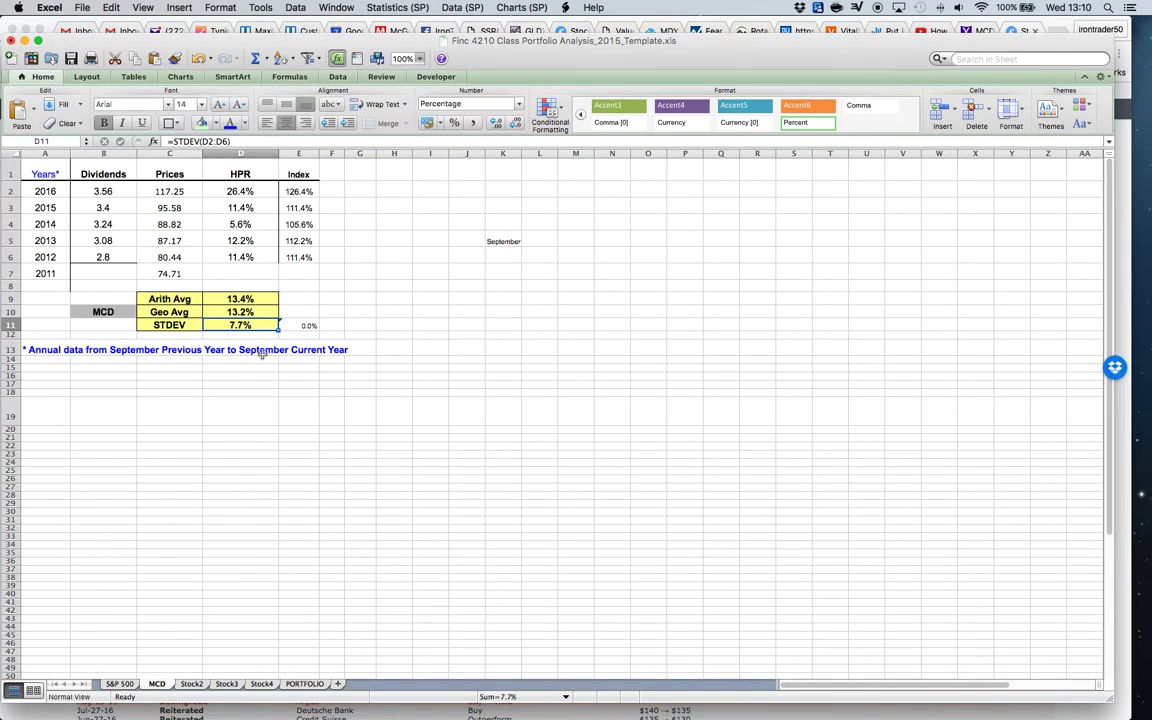
{"action": "left_click", "coordinate": [111, 7]}
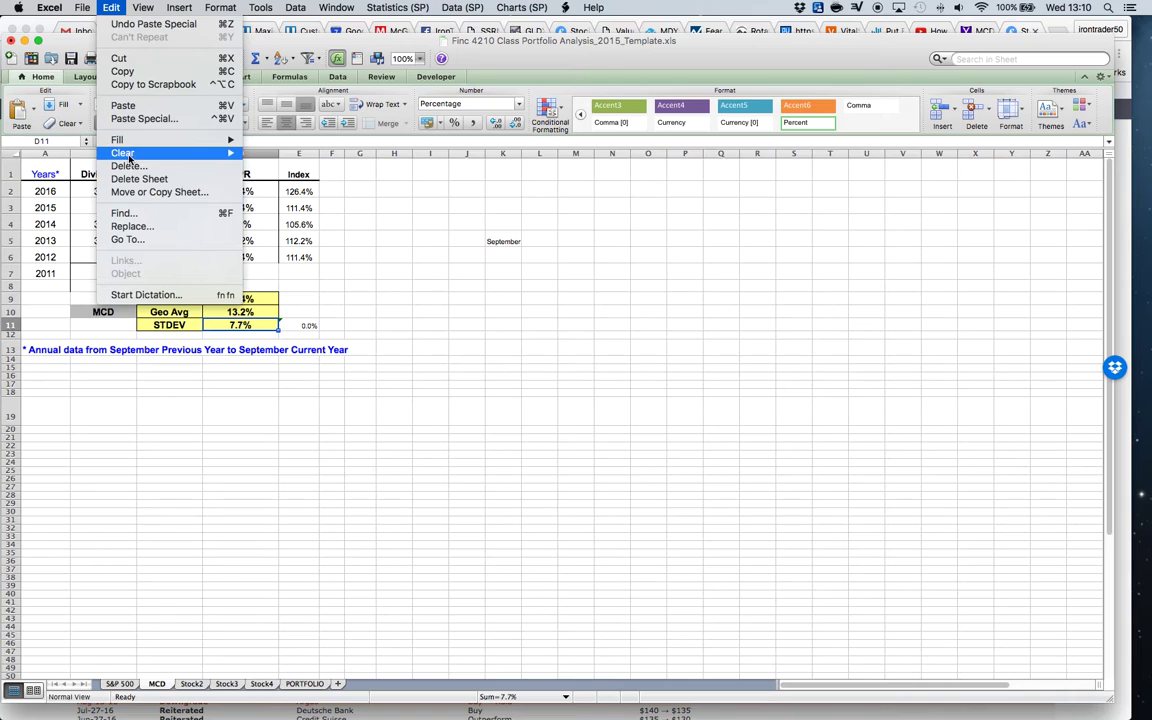
{"action": "left_click", "coordinate": [122, 71]}
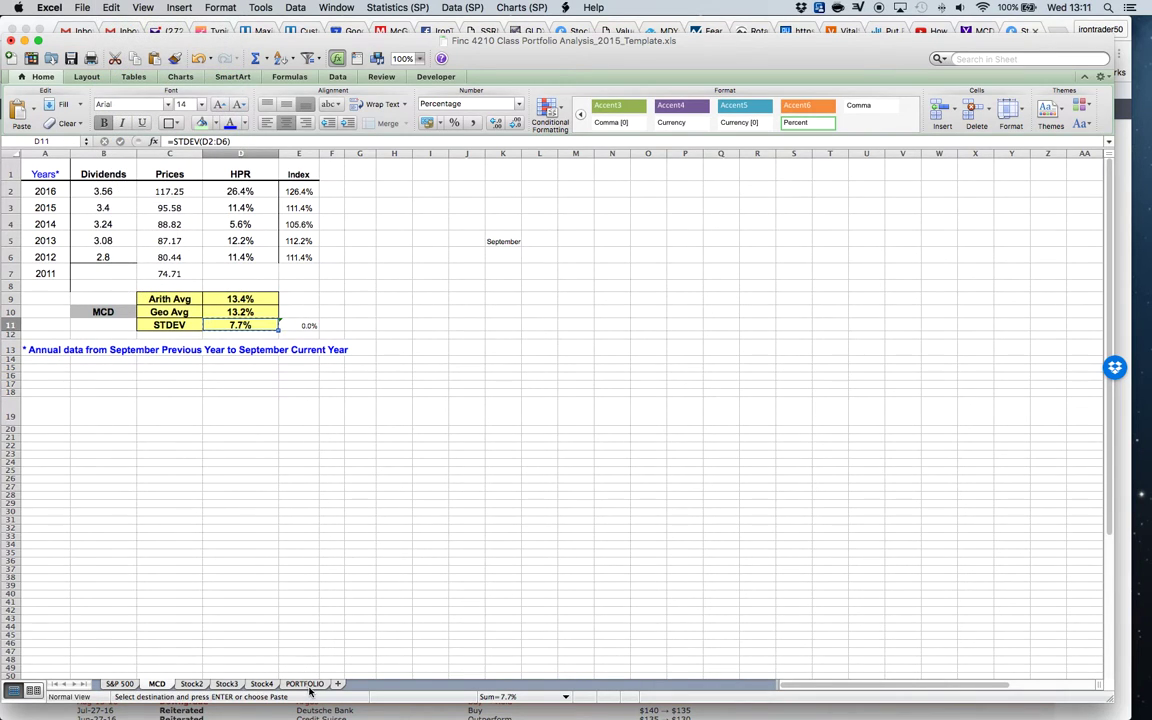
{"action": "left_click", "coordinate": [305, 683]}
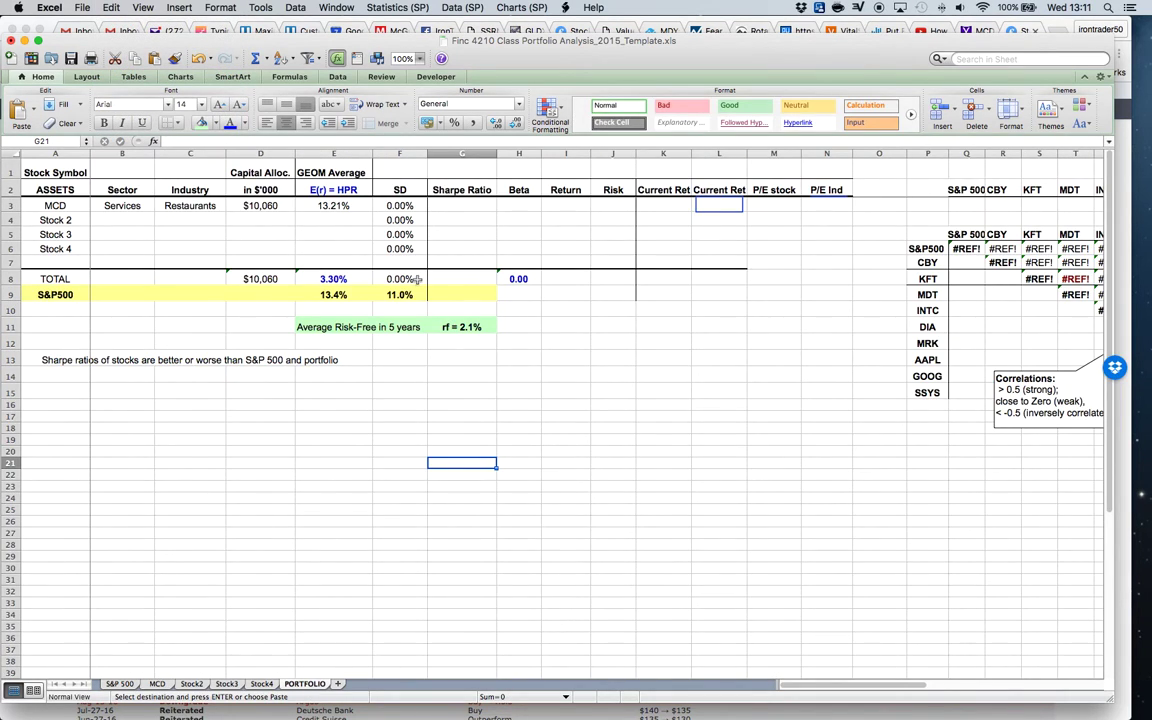
{"action": "left_click", "coordinate": [378, 207]}
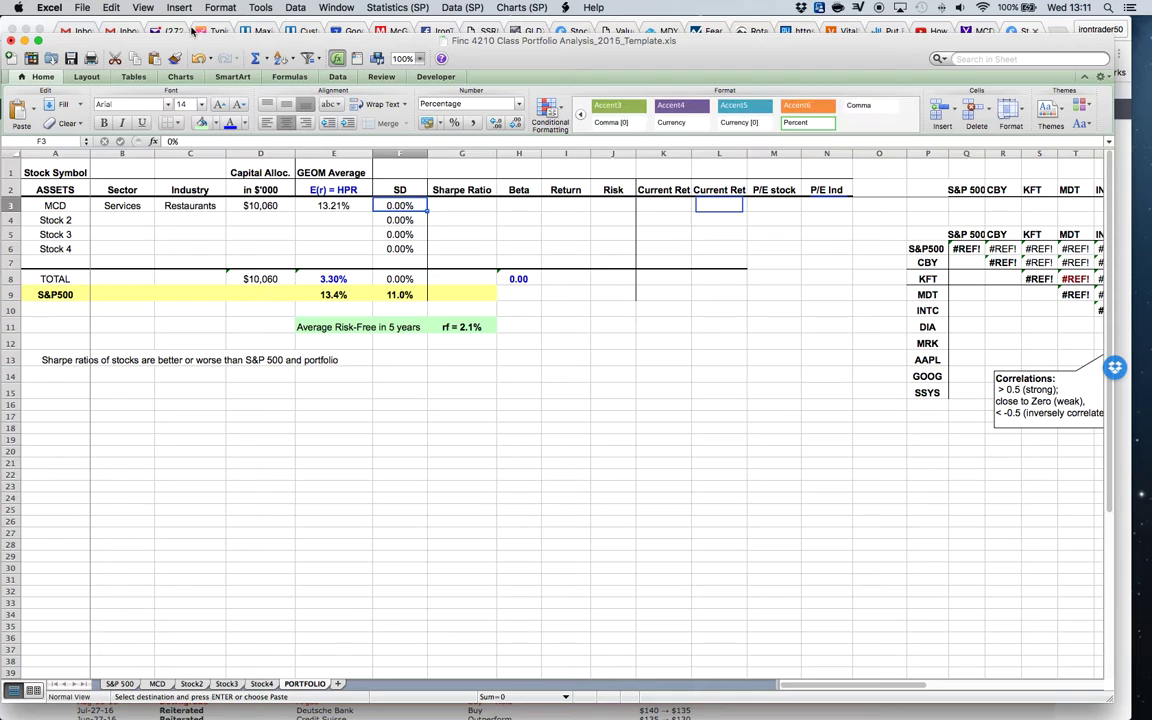
{"action": "left_click", "coordinate": [108, 8]}
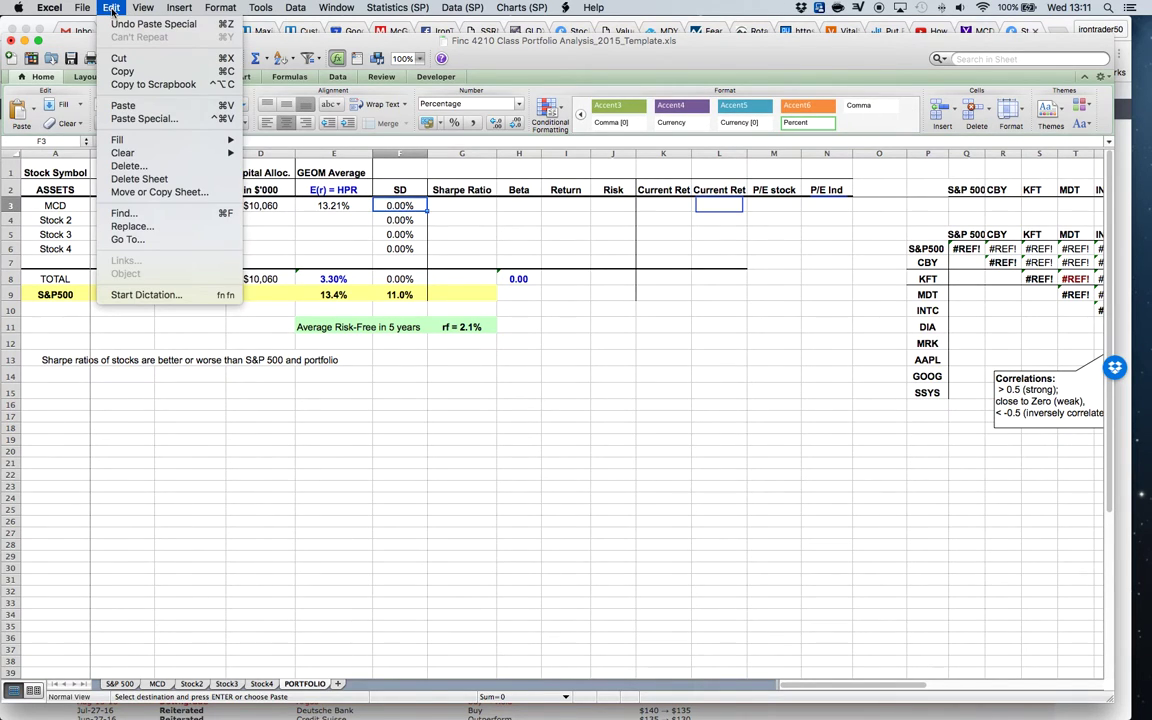
{"action": "left_click", "coordinate": [140, 118]}
{"action": "left_click", "coordinate": [380, 193]}
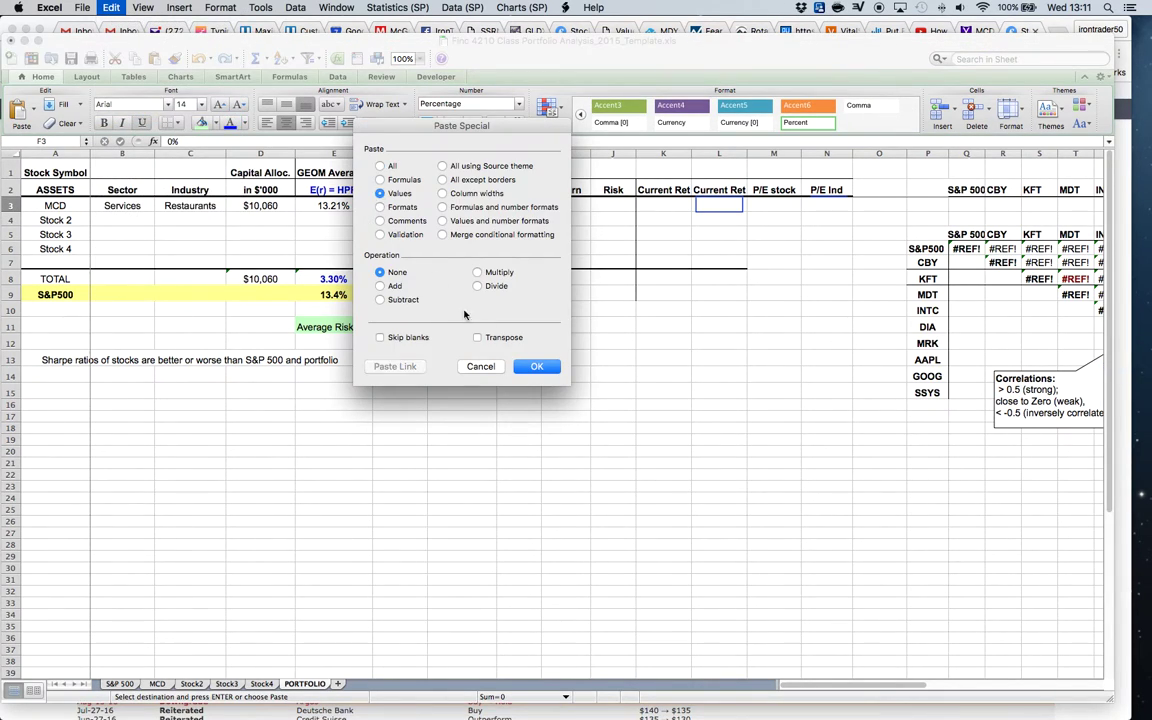
{"action": "left_click", "coordinate": [541, 368]}
{"action": "left_click", "coordinate": [622, 463]}
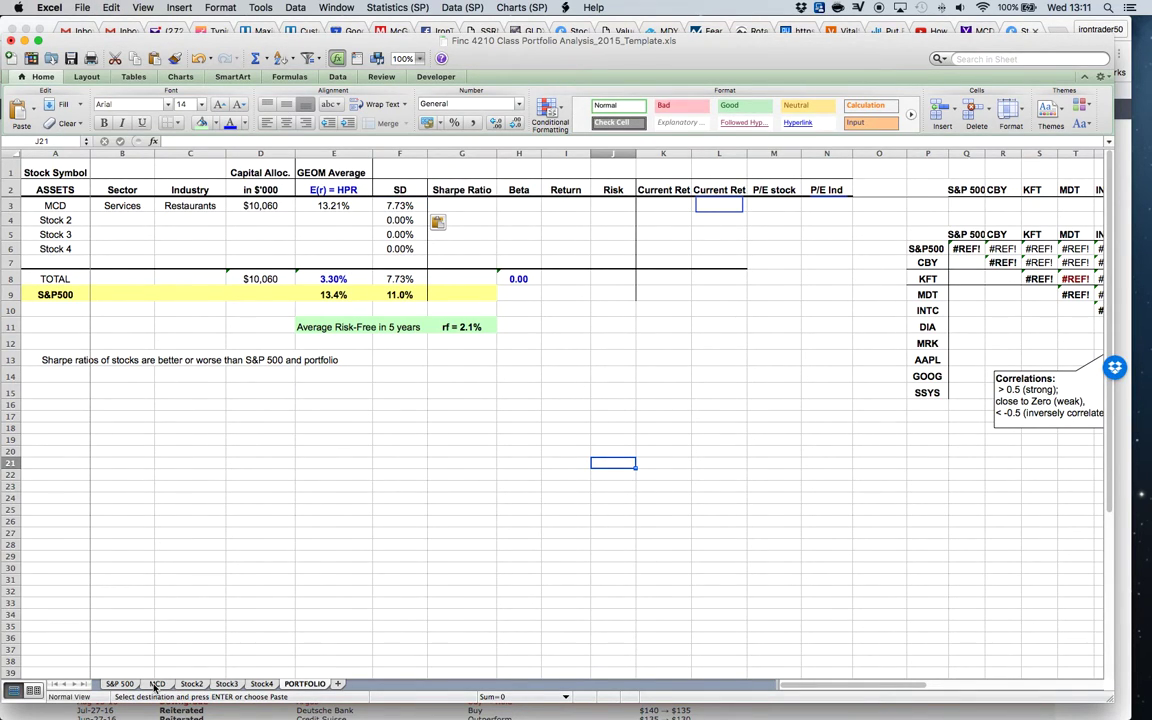
Step: Check MCD's E(r) and SD in E3:F3 against the MCD sheet's Geo Avg and STDEV, and review the Stock2, Stock3 and S&P 500 sheets
{"action": "left_click_drag", "start_coordinate": [333, 205], "coordinate": [395, 206]}
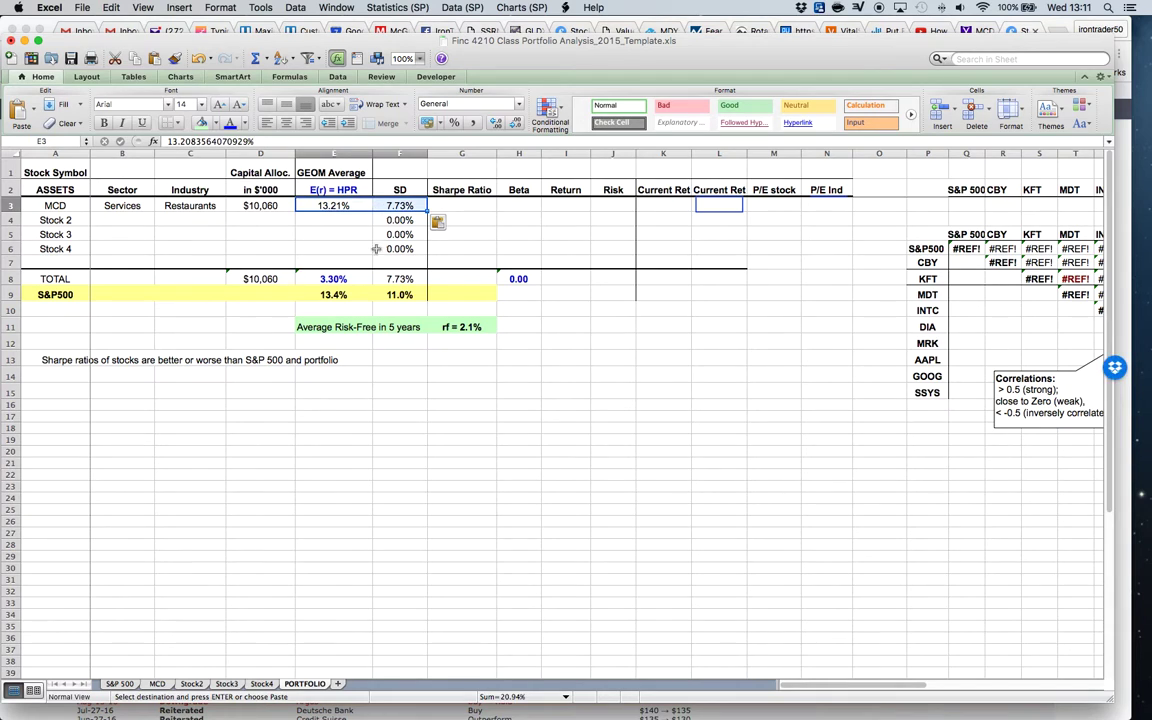
{"action": "left_click", "coordinate": [157, 683]}
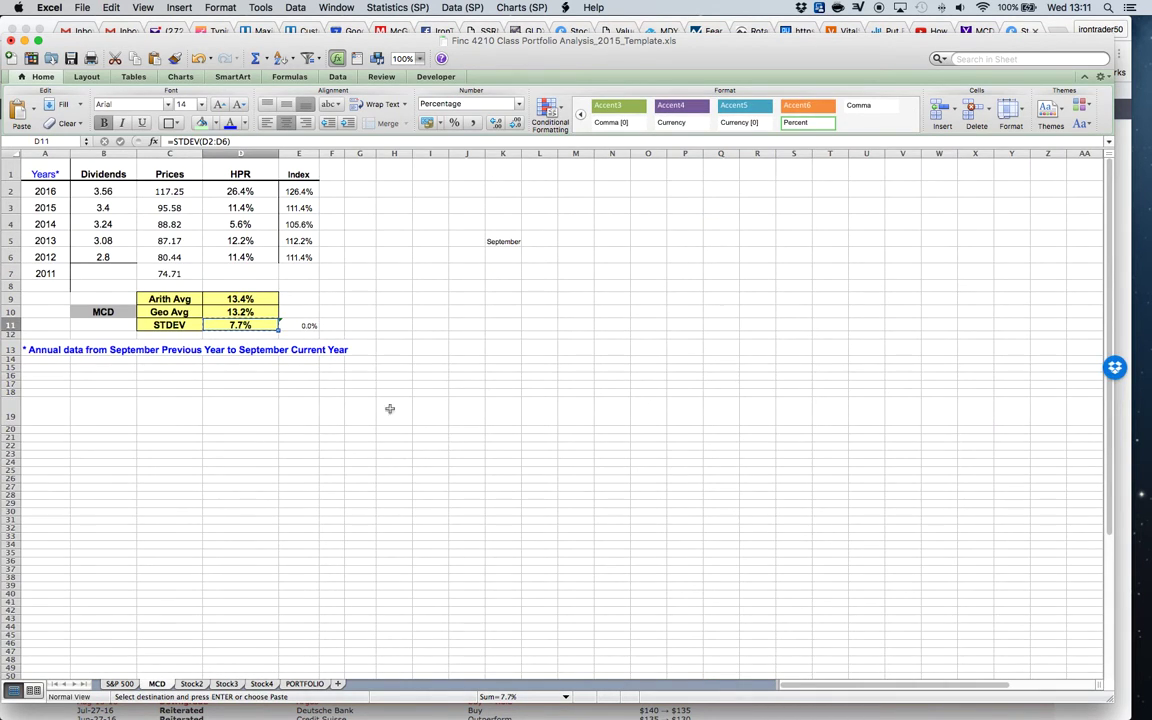
{"action": "key", "text": "Escape"}
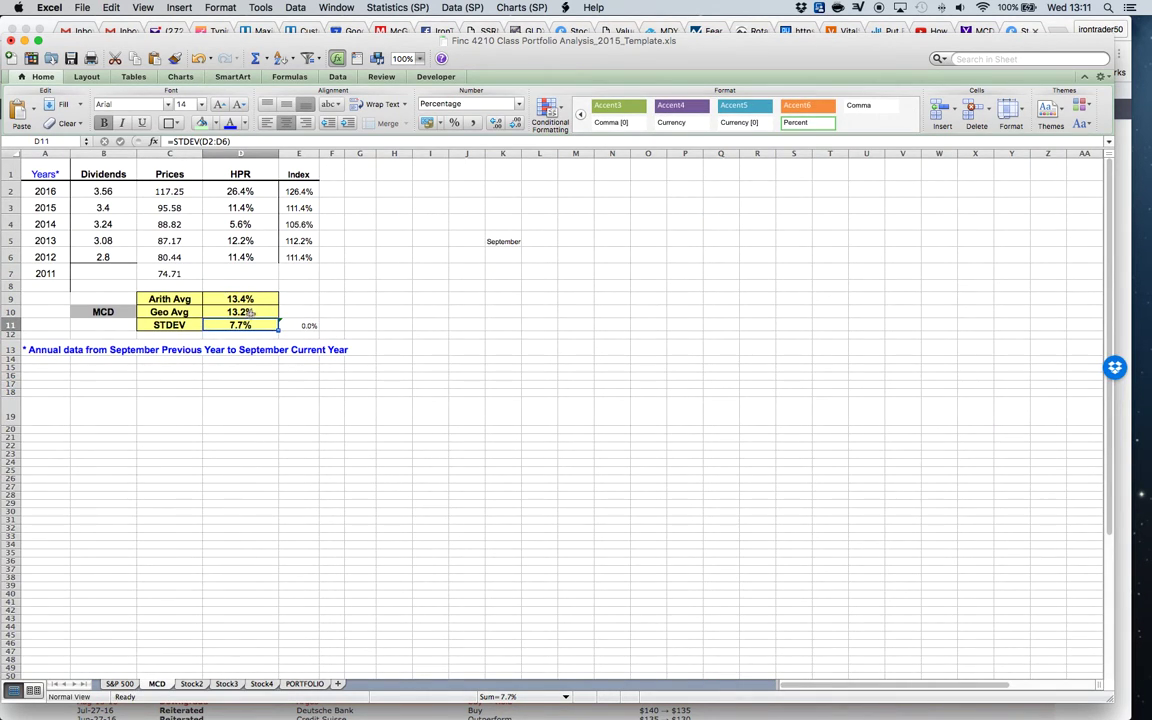
{"action": "left_click_drag", "start_coordinate": [252, 313], "coordinate": [248, 326]}
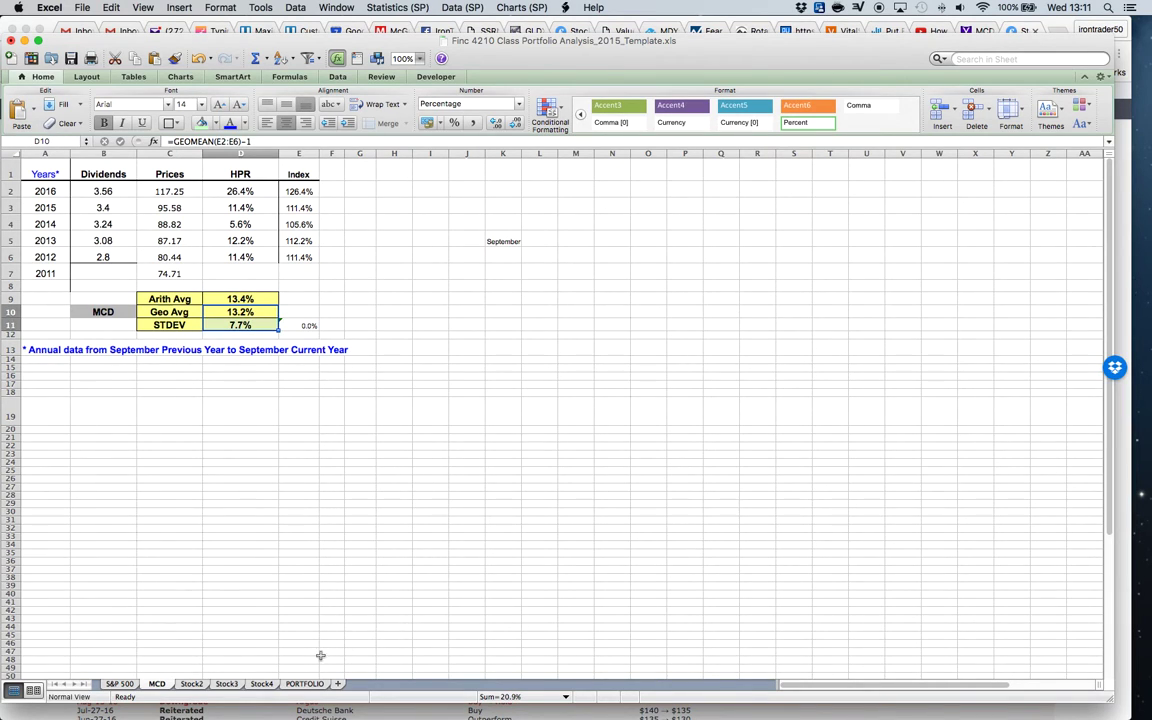
{"action": "left_click", "coordinate": [308, 685]}
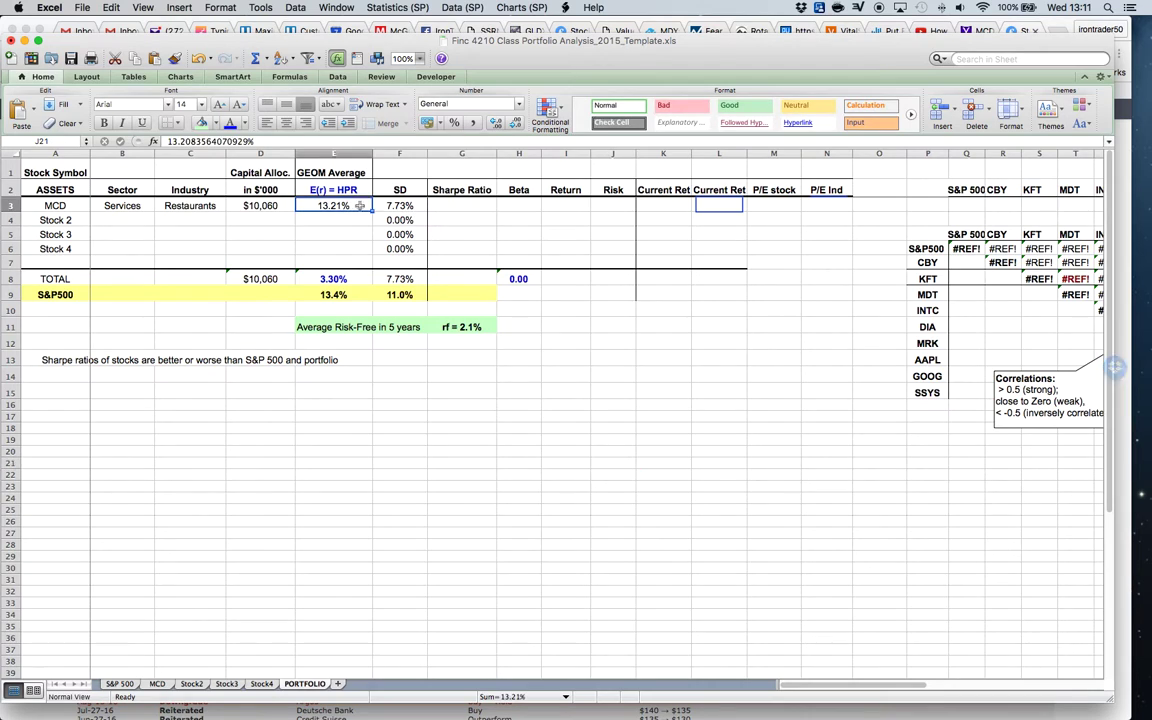
{"action": "left_click_drag", "start_coordinate": [359, 205], "coordinate": [400, 205]}
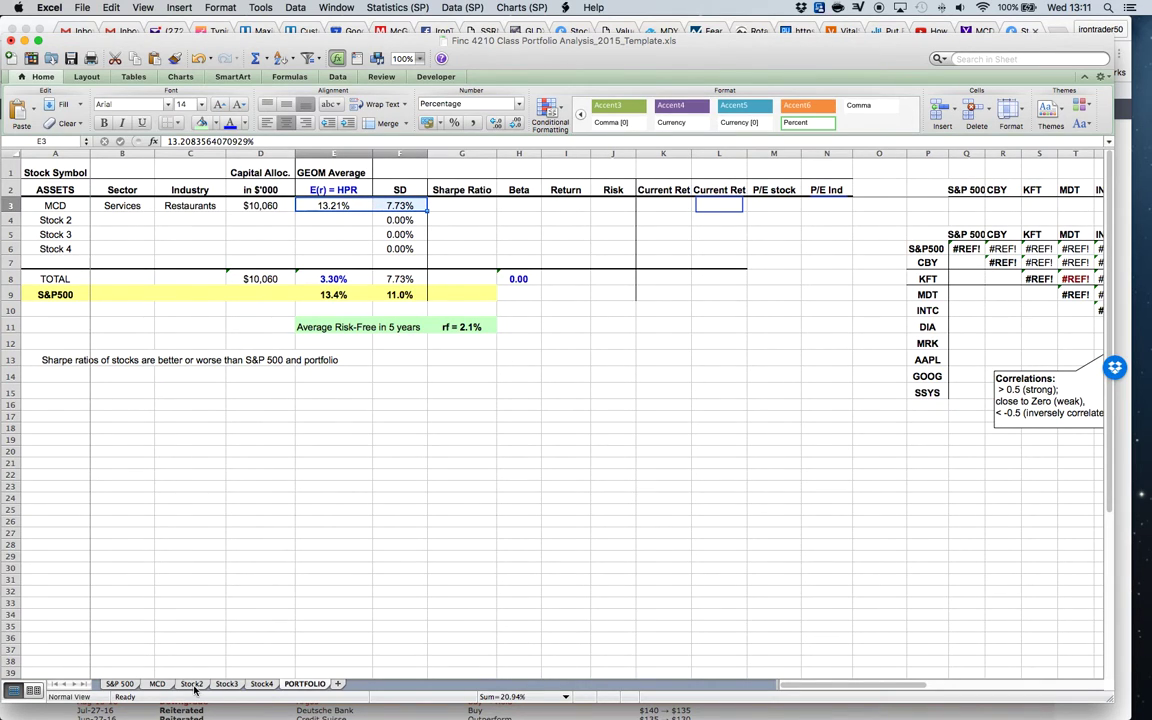
{"action": "left_click", "coordinate": [191, 684]}
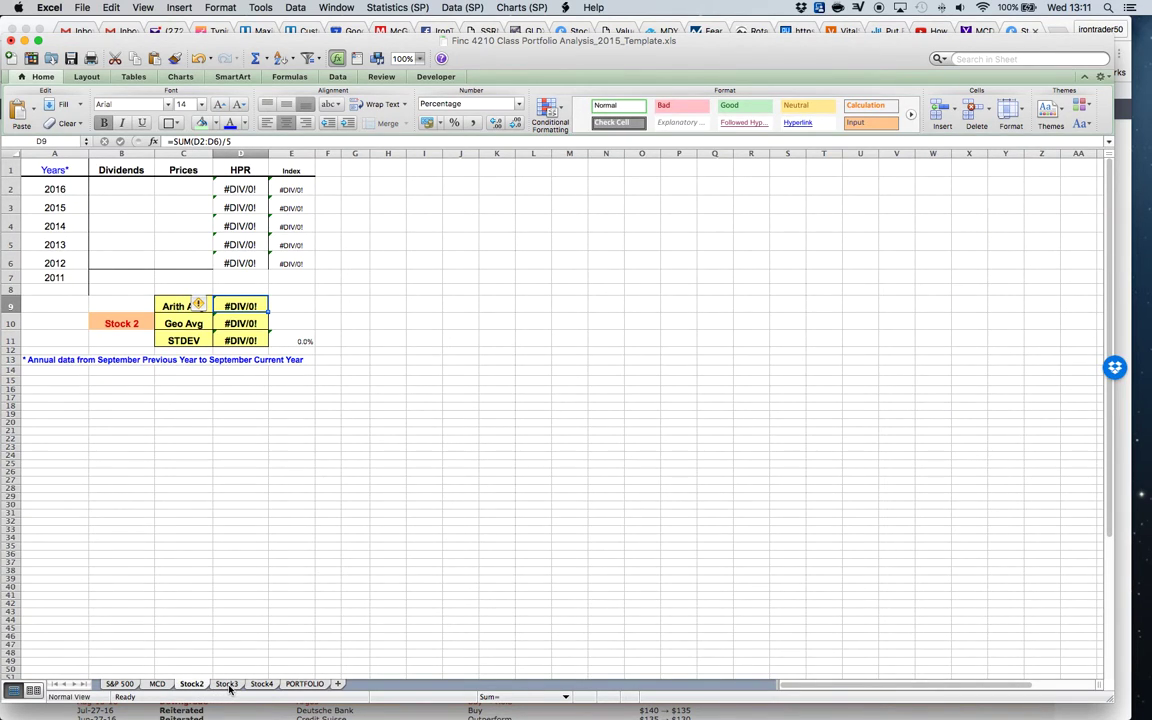
{"action": "left_click", "coordinate": [120, 322]}
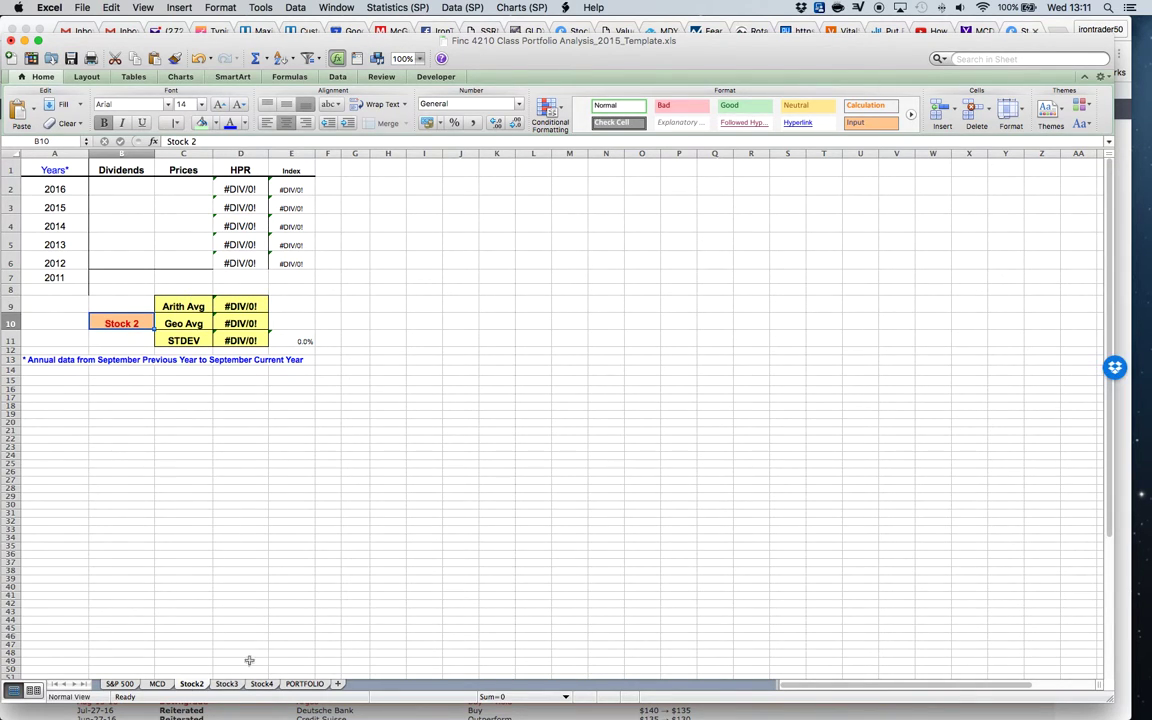
{"action": "left_click", "coordinate": [226, 685]}
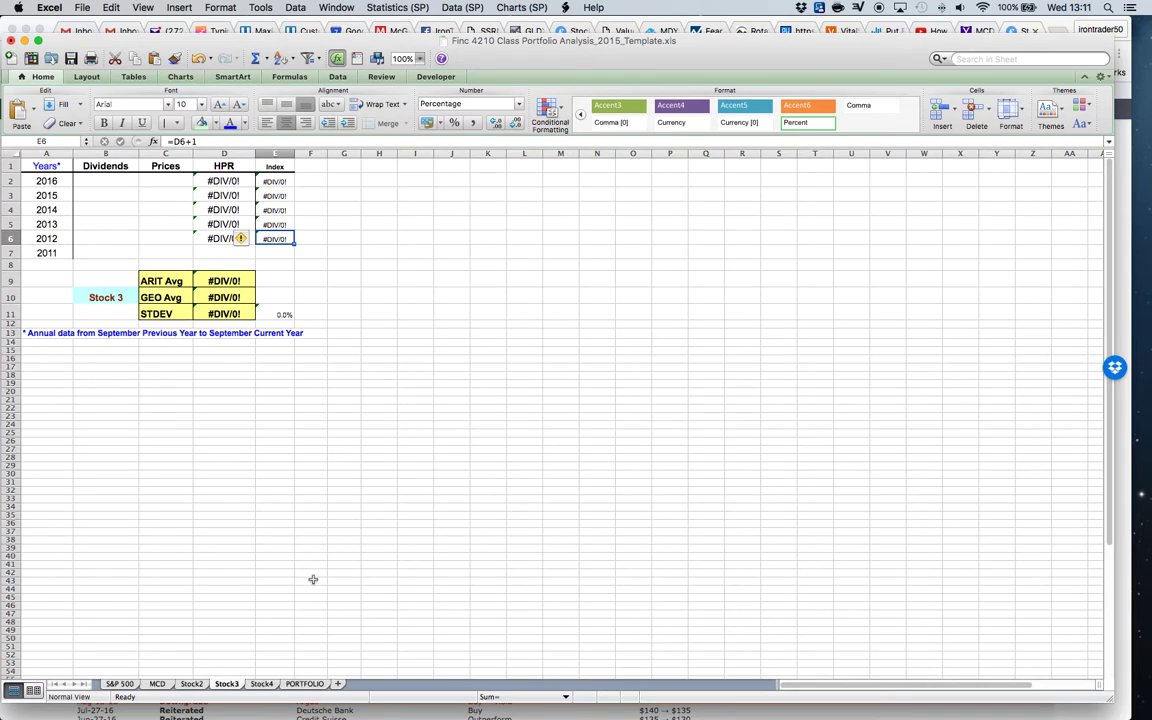
{"action": "left_click", "coordinate": [120, 685]}
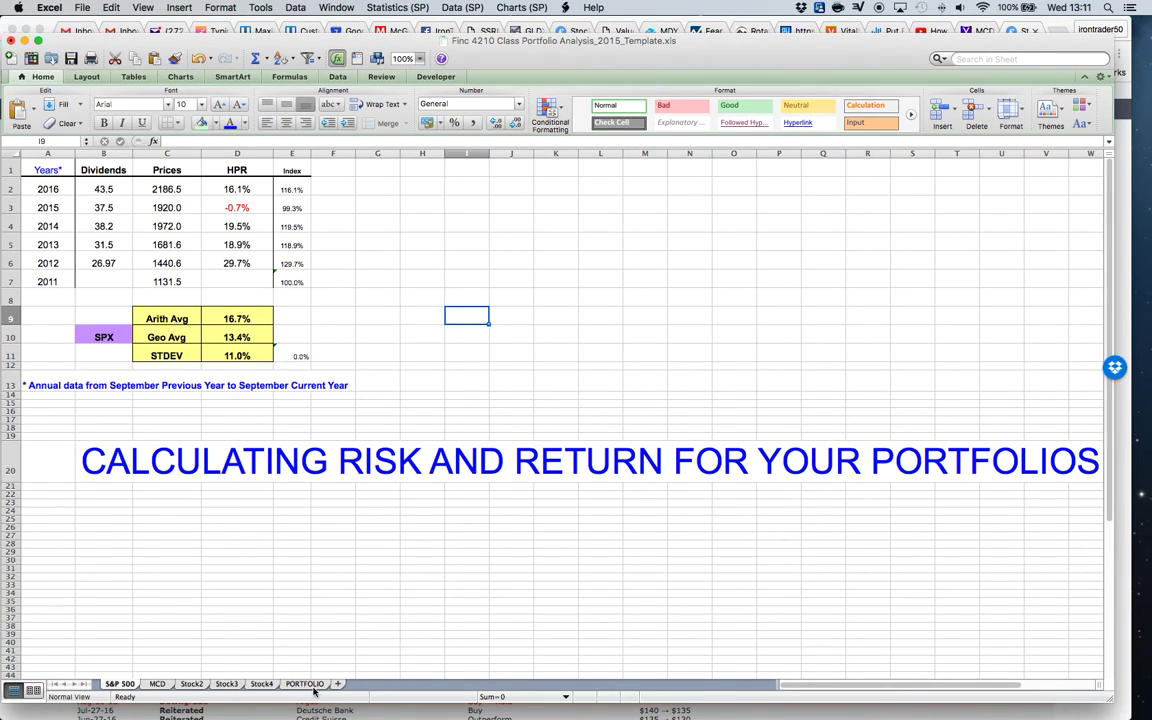
{"action": "left_click", "coordinate": [305, 684]}
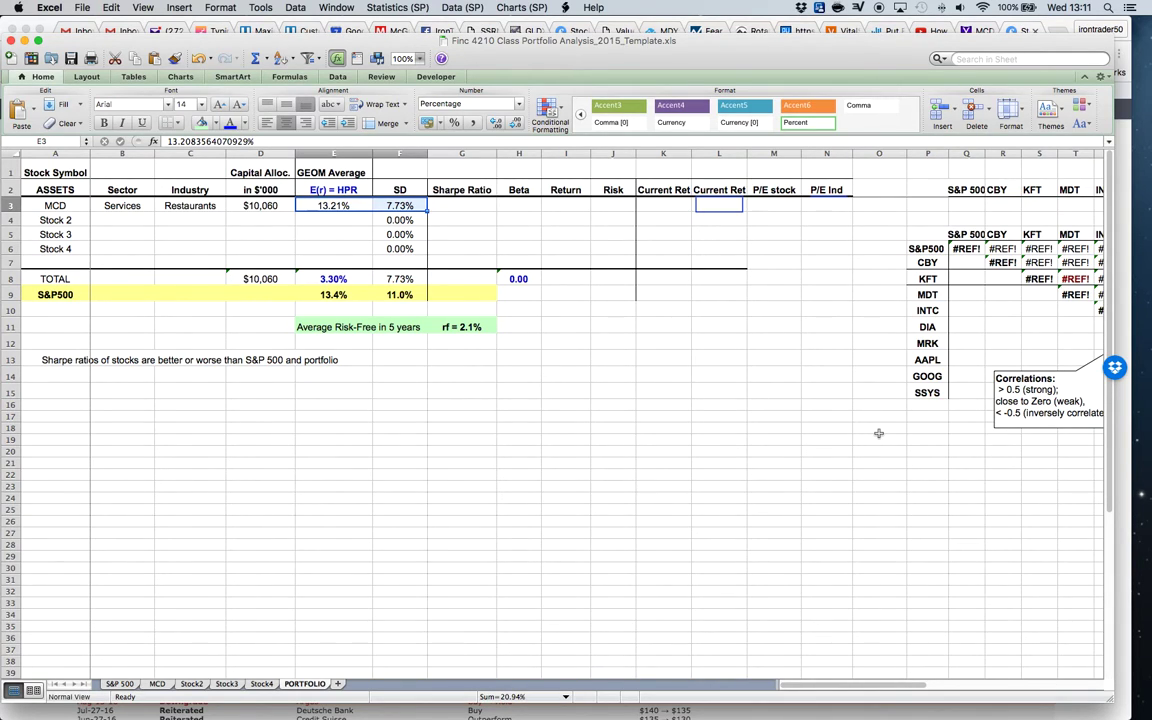
Step: Examine the Sharpe Ratio cells for the stocks in G3:G6, TOTAL in G8 and S&P500 in G9, plus the comparison note in A13
{"action": "left_click", "coordinate": [826, 521]}
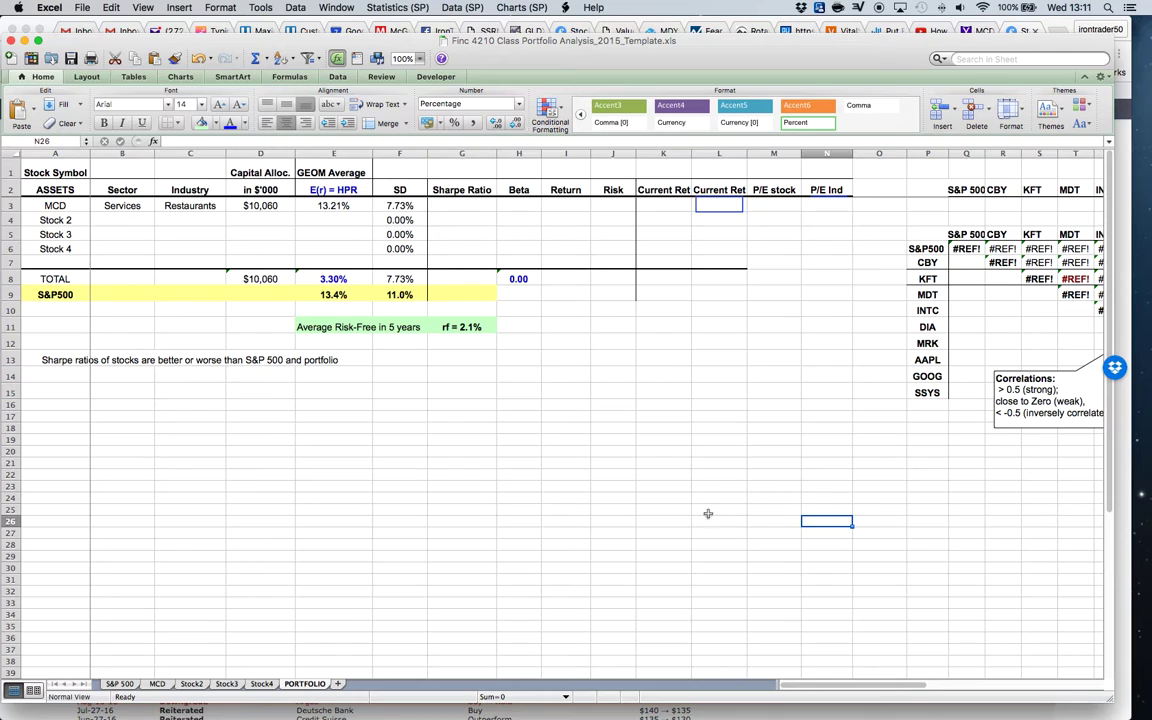
{"action": "left_click", "coordinate": [472, 204]}
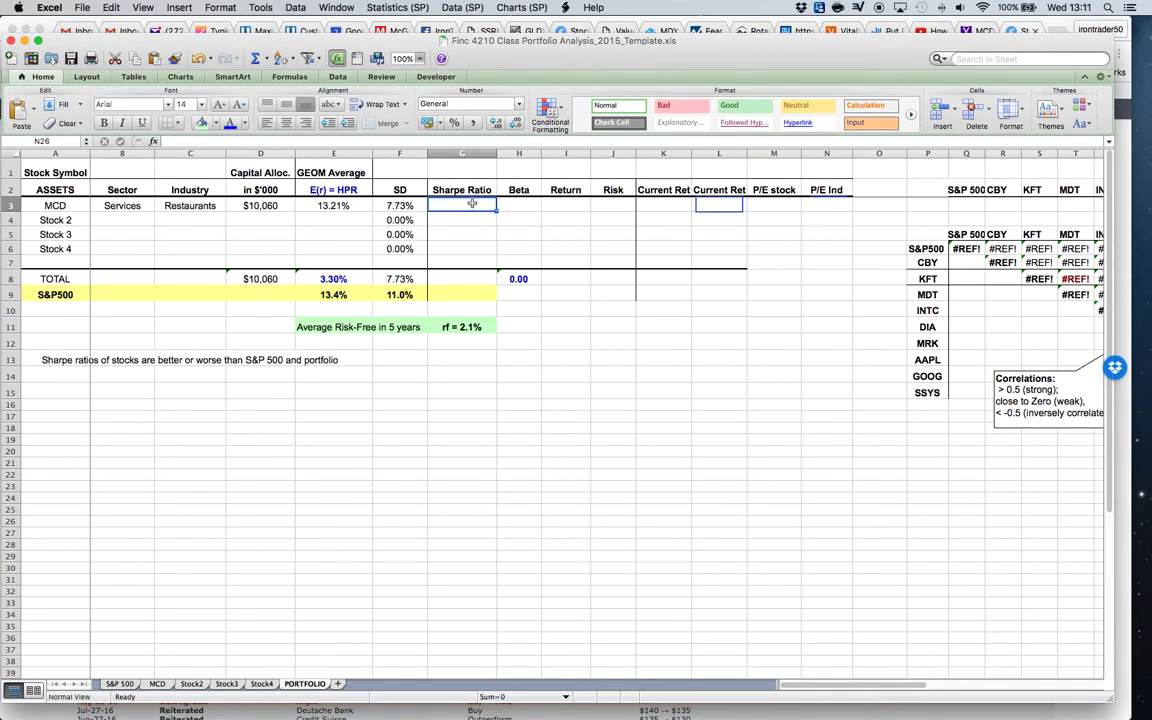
{"action": "left_click_drag", "start_coordinate": [472, 204], "coordinate": [471, 248]}
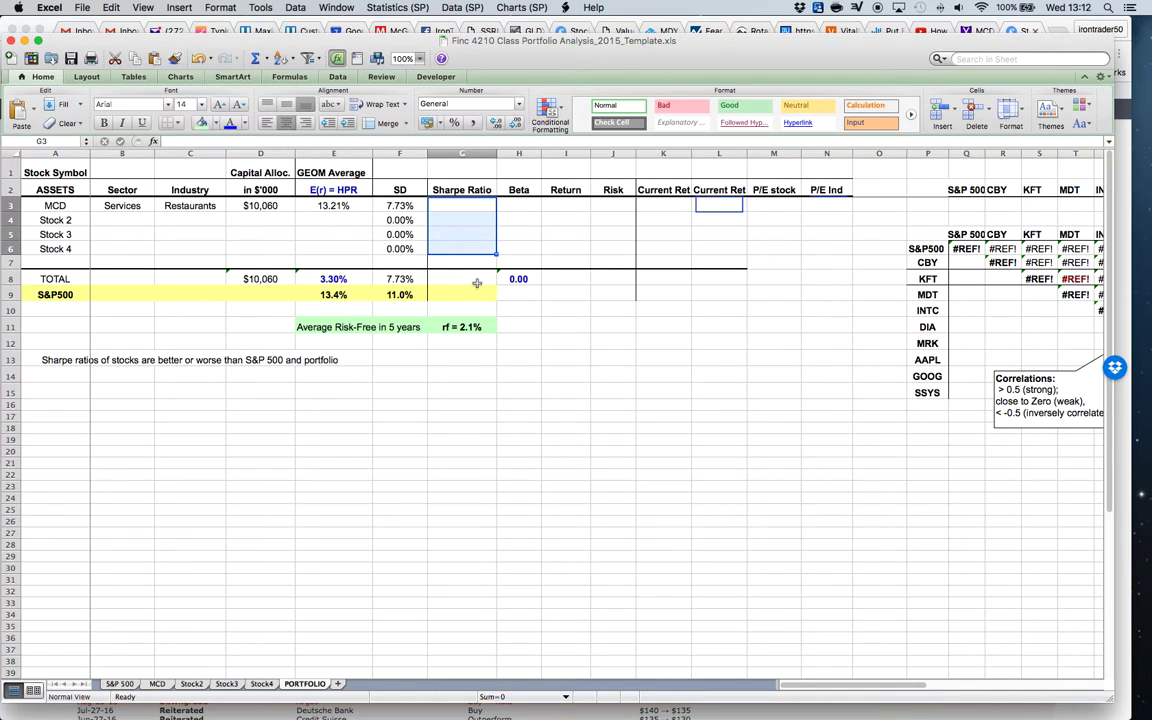
{"action": "left_click", "coordinate": [477, 282]}
{"action": "left_click", "coordinate": [480, 294]}
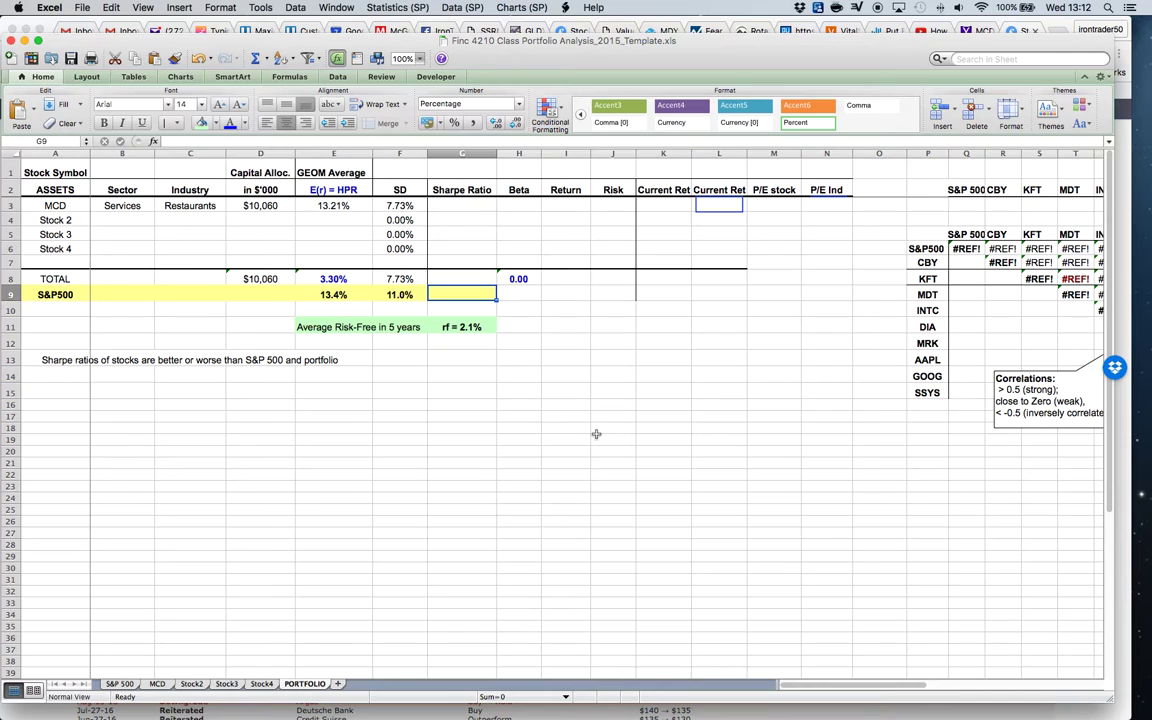
{"action": "left_click_drag", "start_coordinate": [462, 206], "coordinate": [465, 249]}
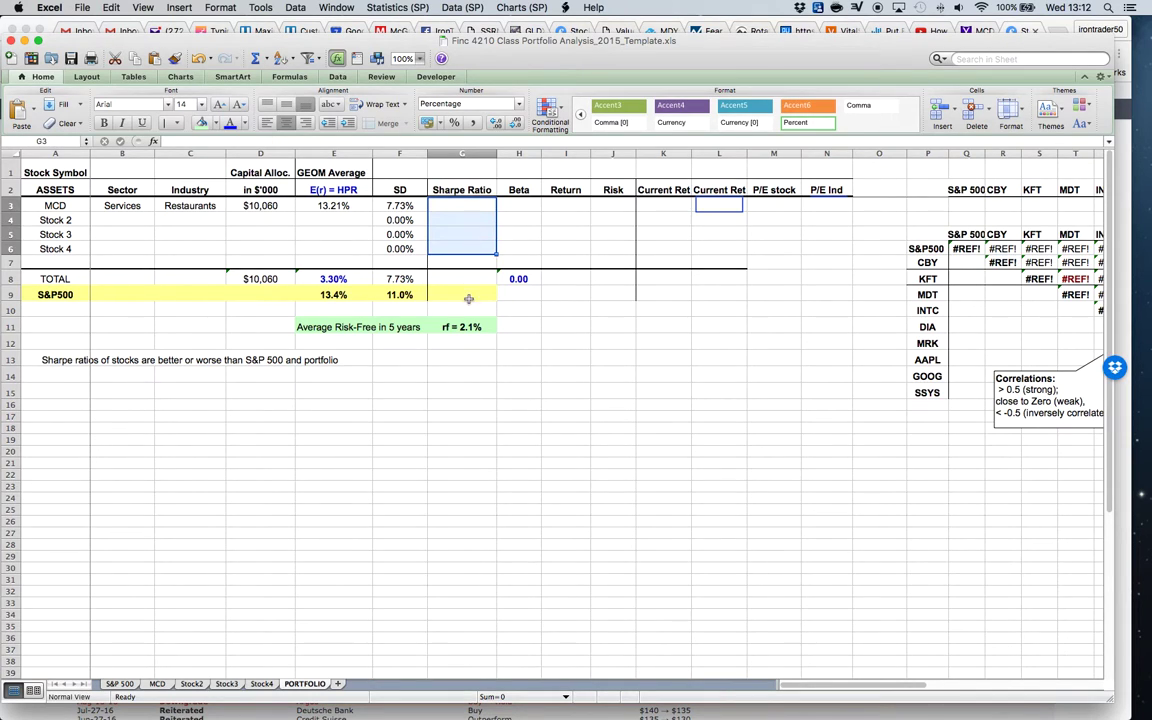
{"action": "left_click", "coordinate": [468, 298]}
{"action": "left_click", "coordinate": [126, 394]}
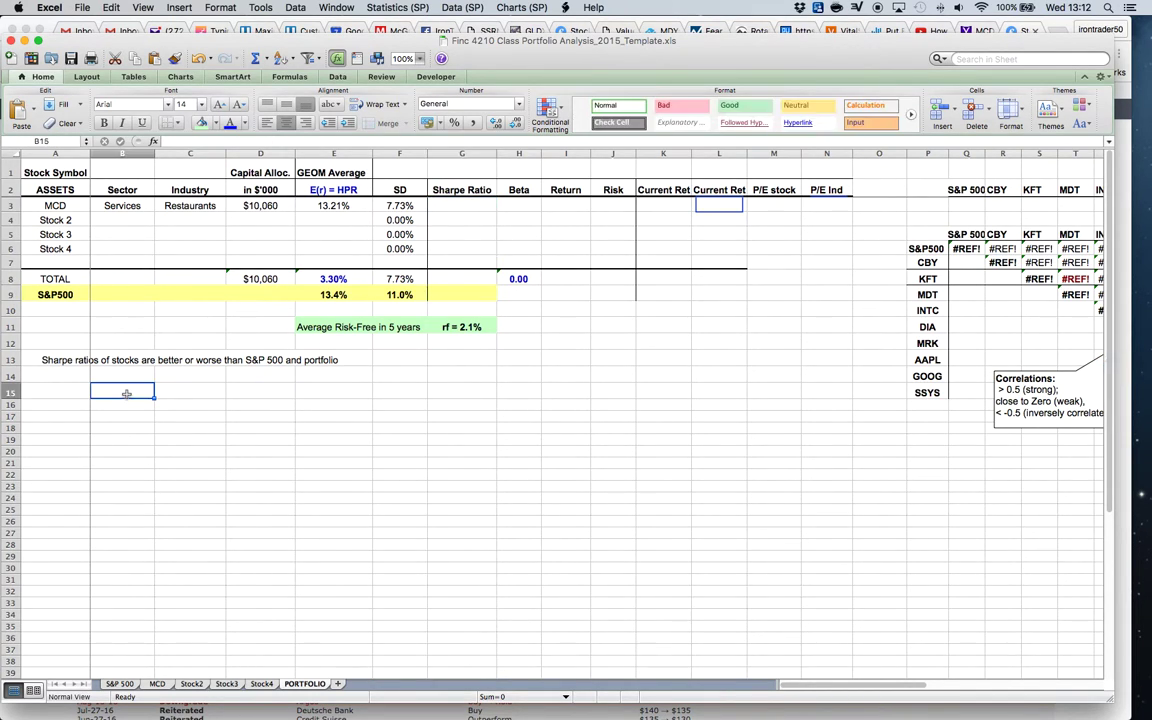
{"action": "left_click", "coordinate": [65, 358]}
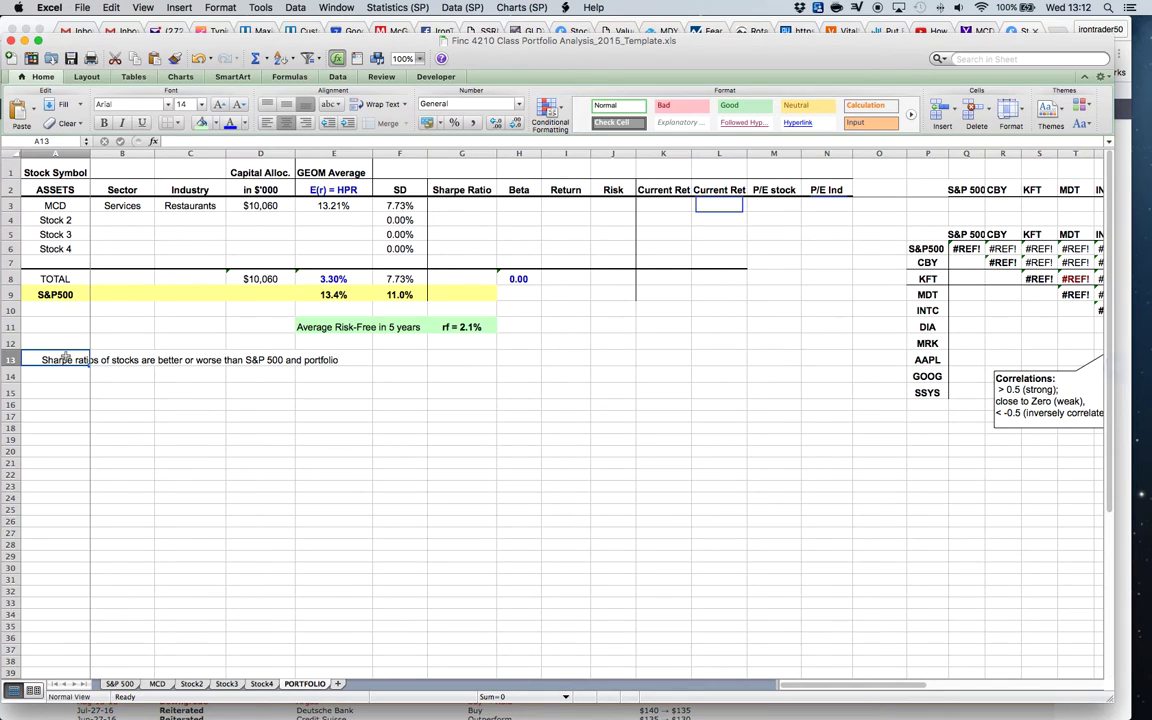
{"action": "left_click_drag", "start_coordinate": [65, 358], "coordinate": [323, 362]}
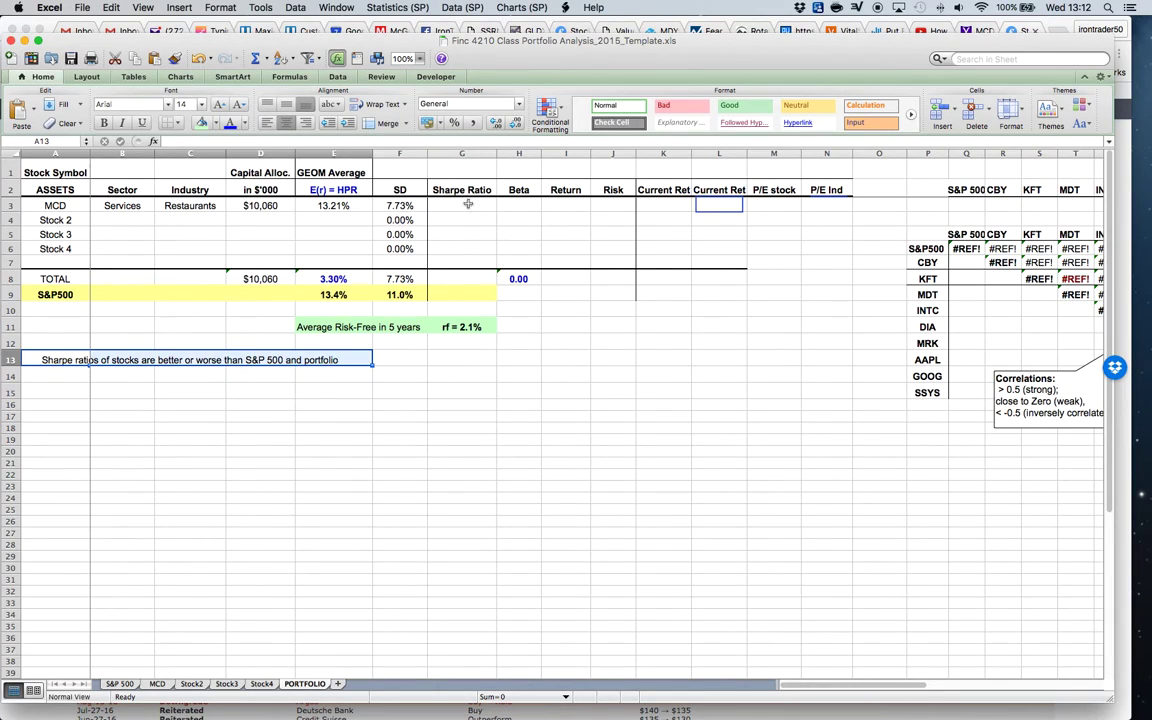
{"action": "left_click_drag", "start_coordinate": [466, 206], "coordinate": [472, 249]}
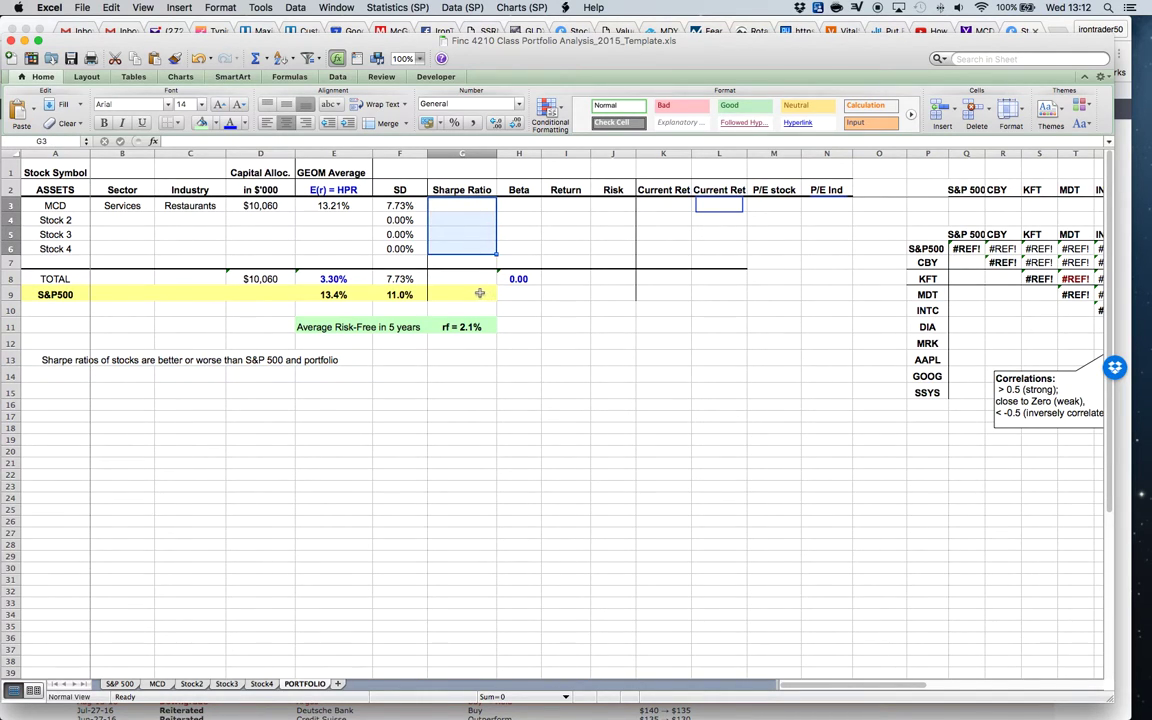
{"action": "left_click", "coordinate": [478, 294]}
{"action": "left_click", "coordinate": [476, 281]}
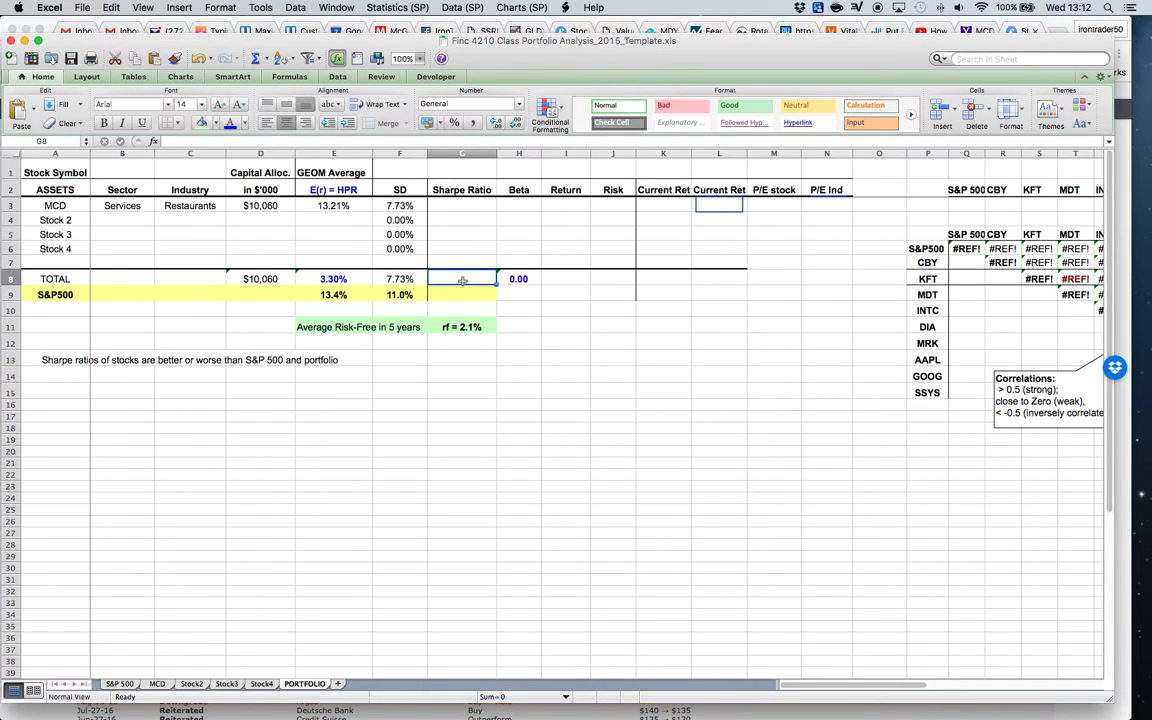
{"action": "left_click", "coordinate": [440, 294]}
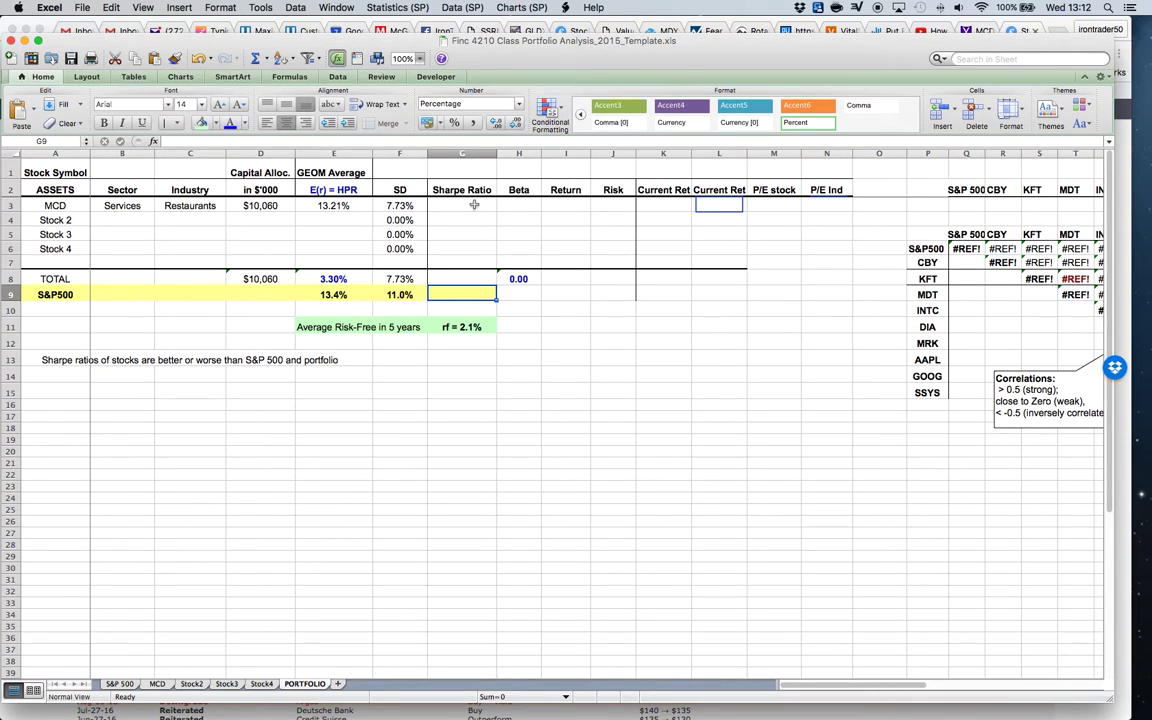
{"action": "left_click_drag", "start_coordinate": [474, 205], "coordinate": [465, 249]}
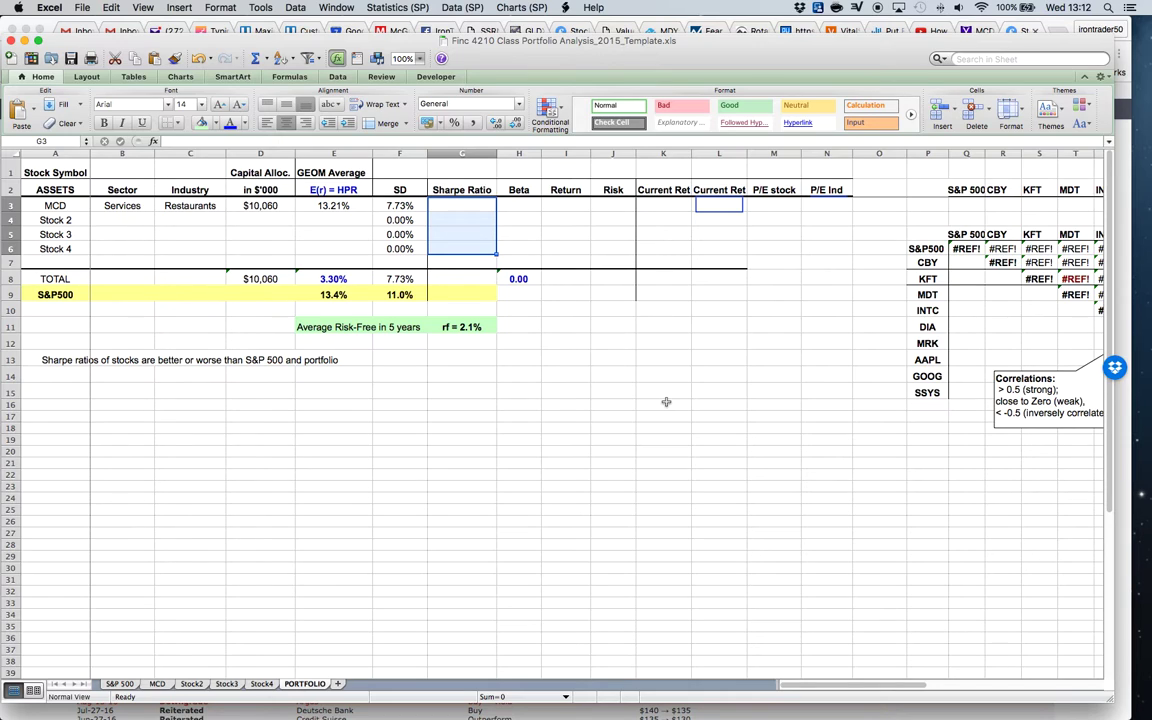
{"action": "left_click", "coordinate": [462, 292]}
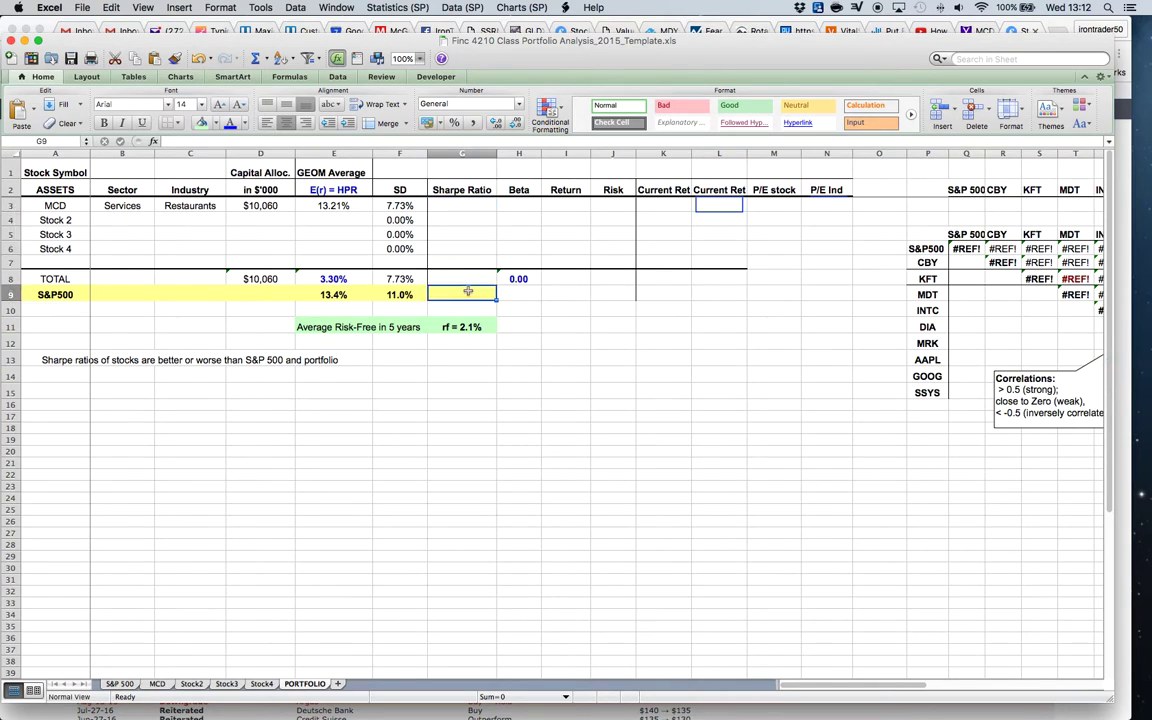